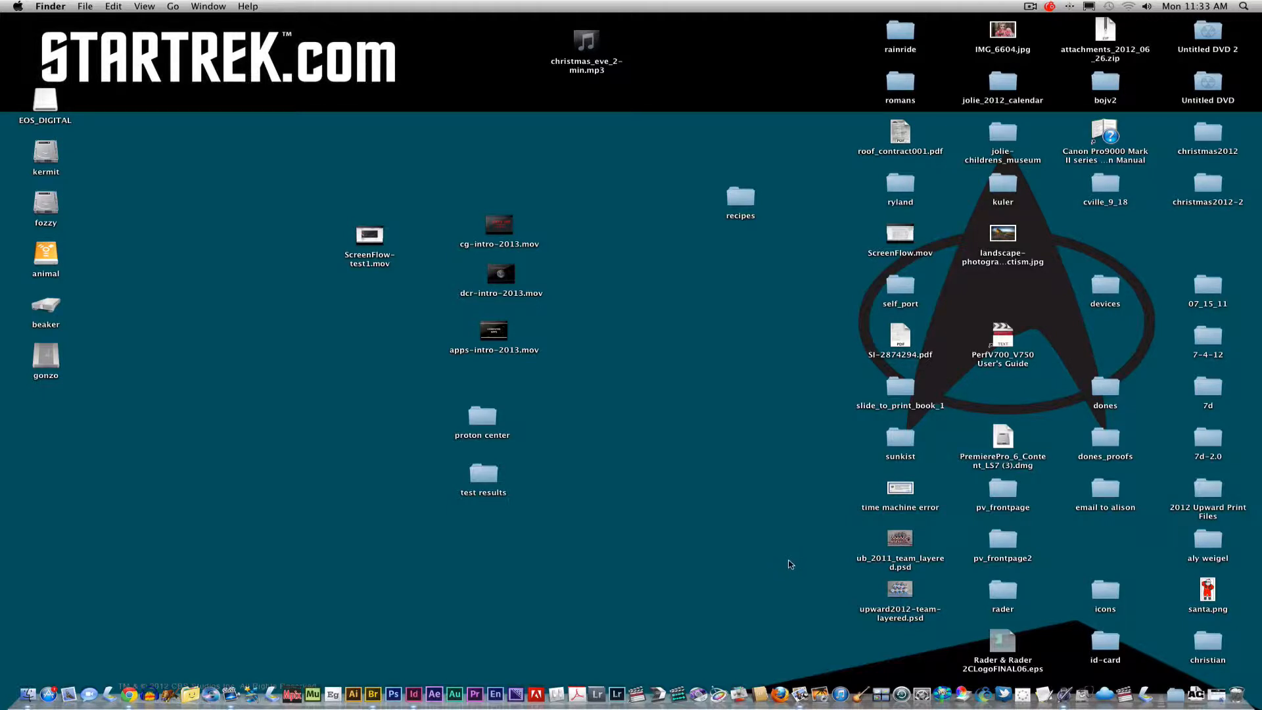
# Step: Open the ps-to-id PDF from the 008_Ps_to_Id folder and highlight its "20 Points" line
pyautogui.click(1218, 698)
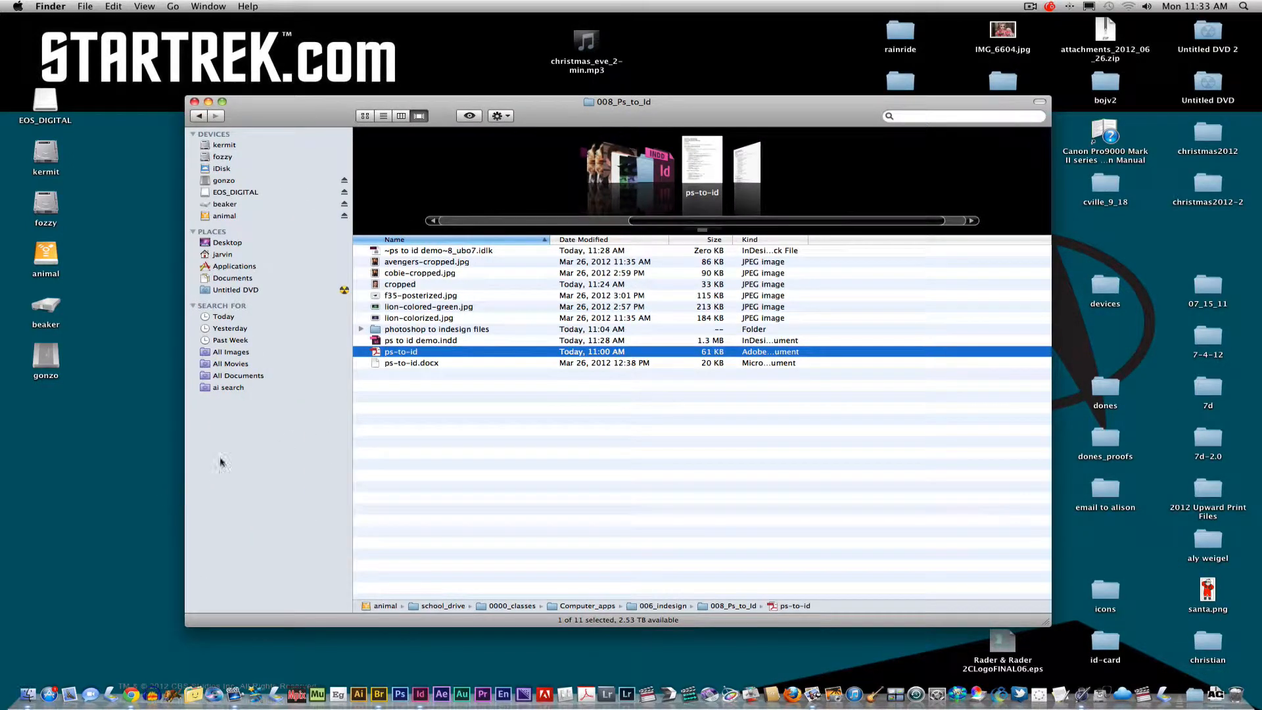
pyautogui.doubleClick(401, 356)
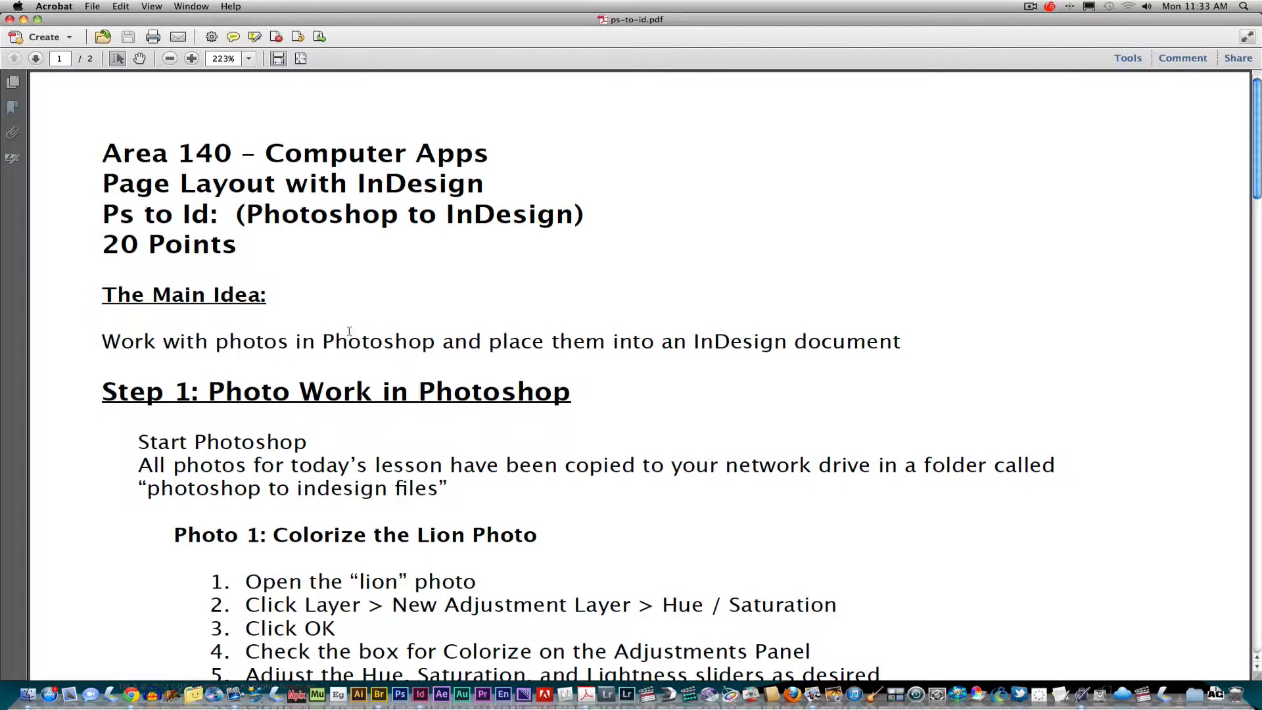
pyautogui.moveTo(103, 245); pyautogui.dragTo(212, 244)
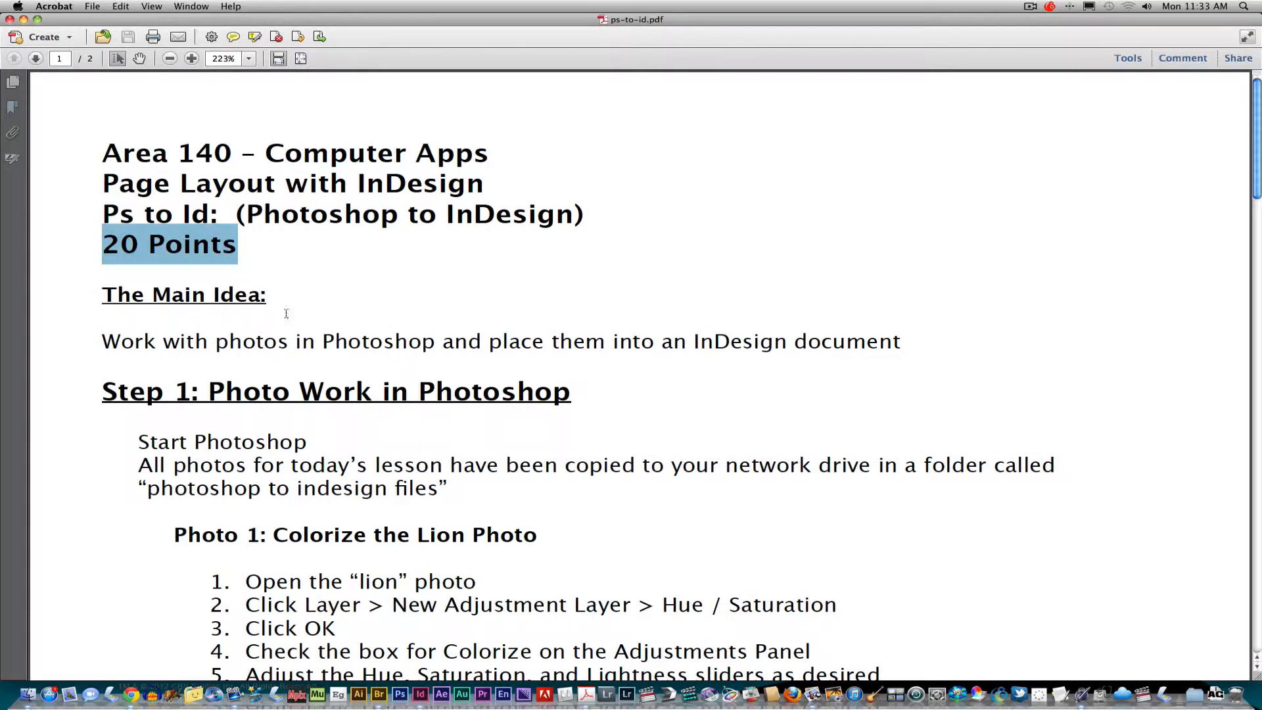
# Step: Highlight the lion photo's name in the Photo 1 heading and "timberlake / jayz" in the Photo 2 heading
pyautogui.moveTo(1259, 188); pyautogui.dragTo(1258, 219)
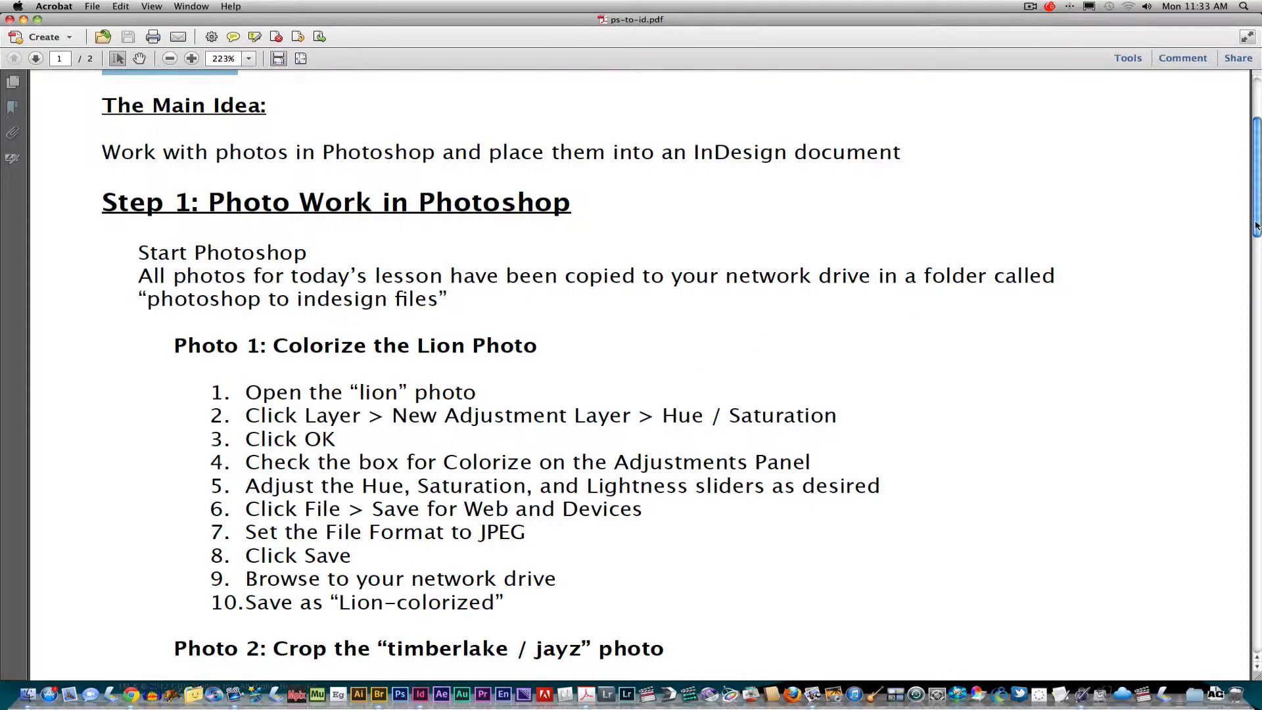
pyautogui.moveTo(1256, 226); pyautogui.dragTo(1254, 246)
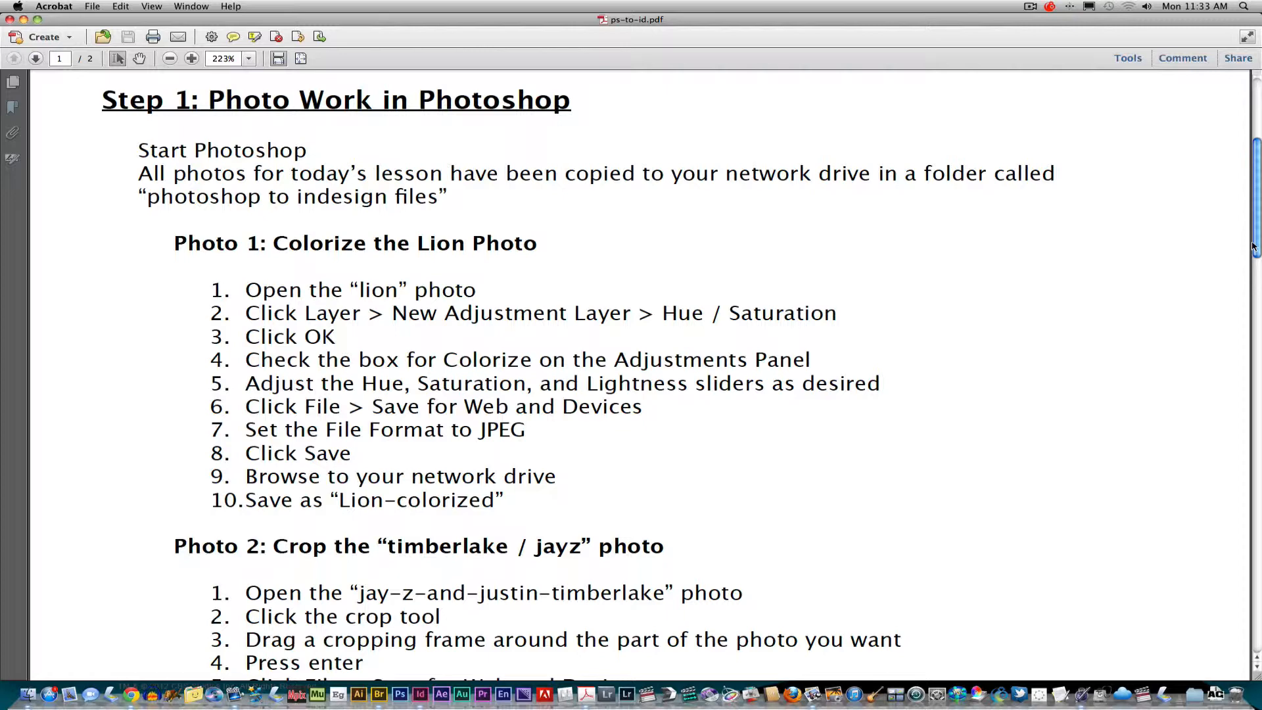
pyautogui.moveTo(1254, 247); pyautogui.dragTo(1253, 247)
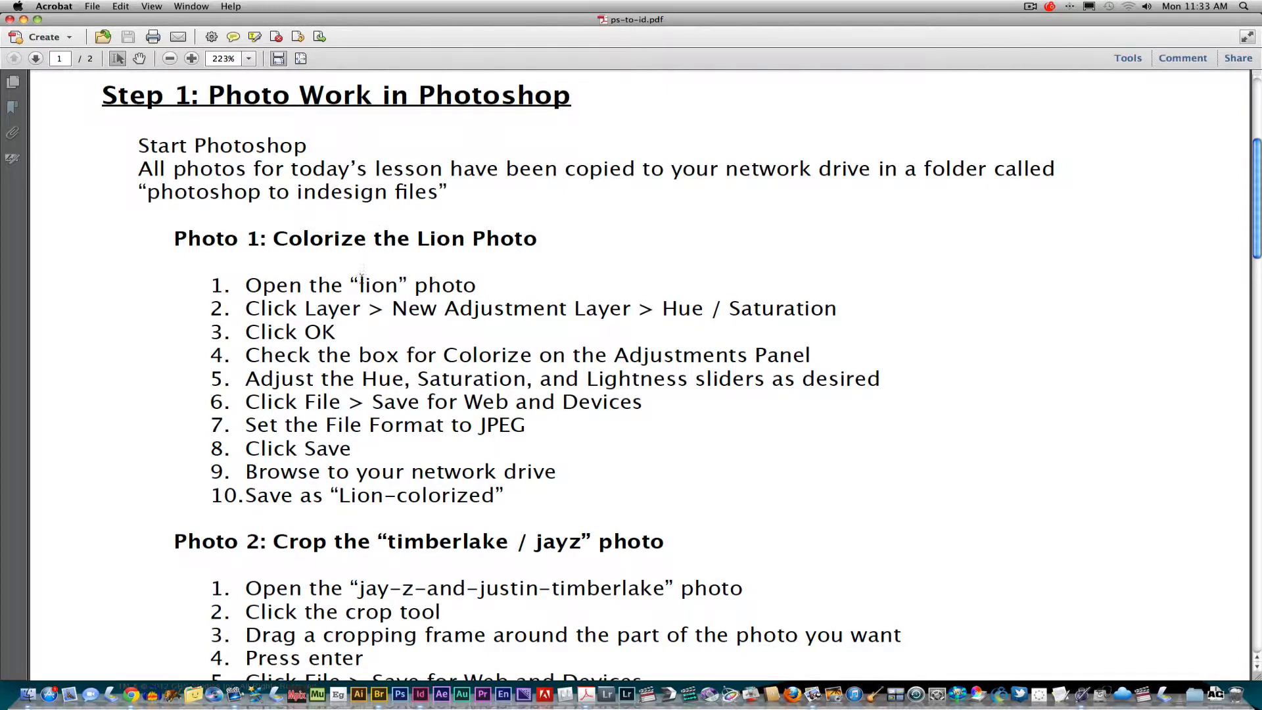
pyautogui.moveTo(417, 239); pyautogui.dragTo(462, 240)
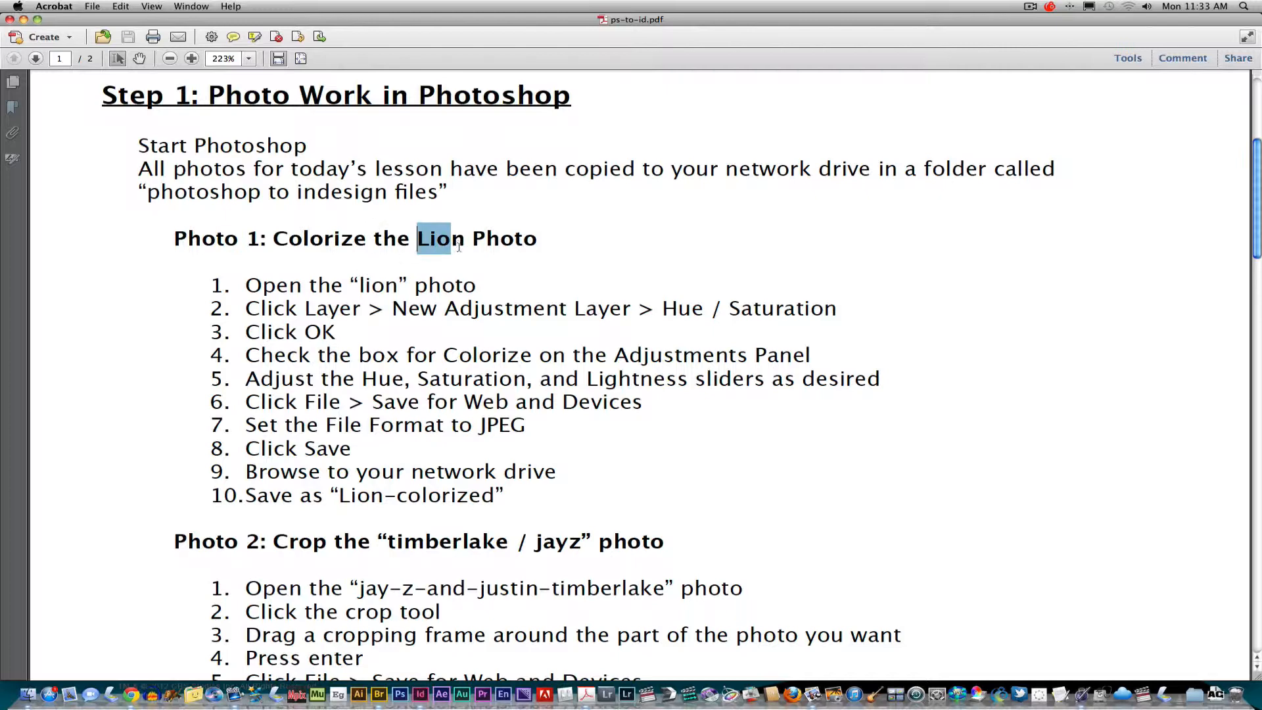
pyautogui.moveTo(388, 543); pyautogui.dragTo(571, 567)
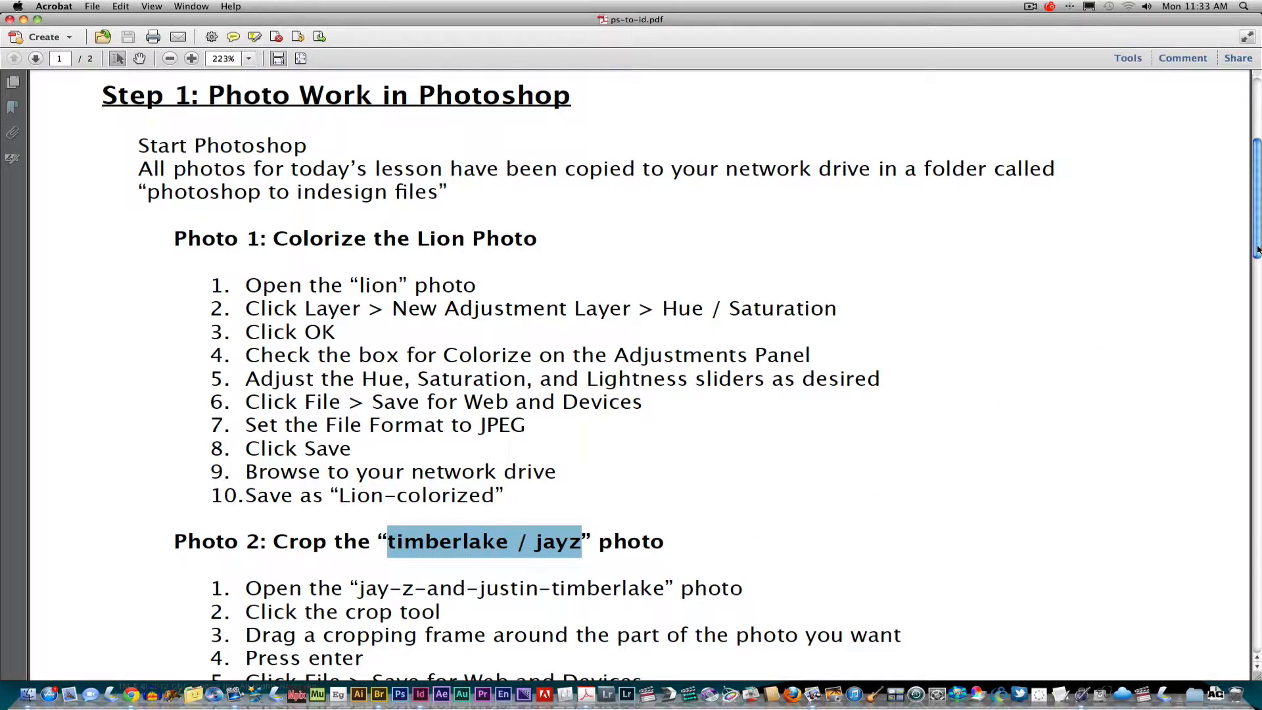
# Step: Examine the handout's instructions for Photos 1 to 4 and the InDesign setup, and return to its beginning
pyautogui.scroll(-2, 1257, 250)
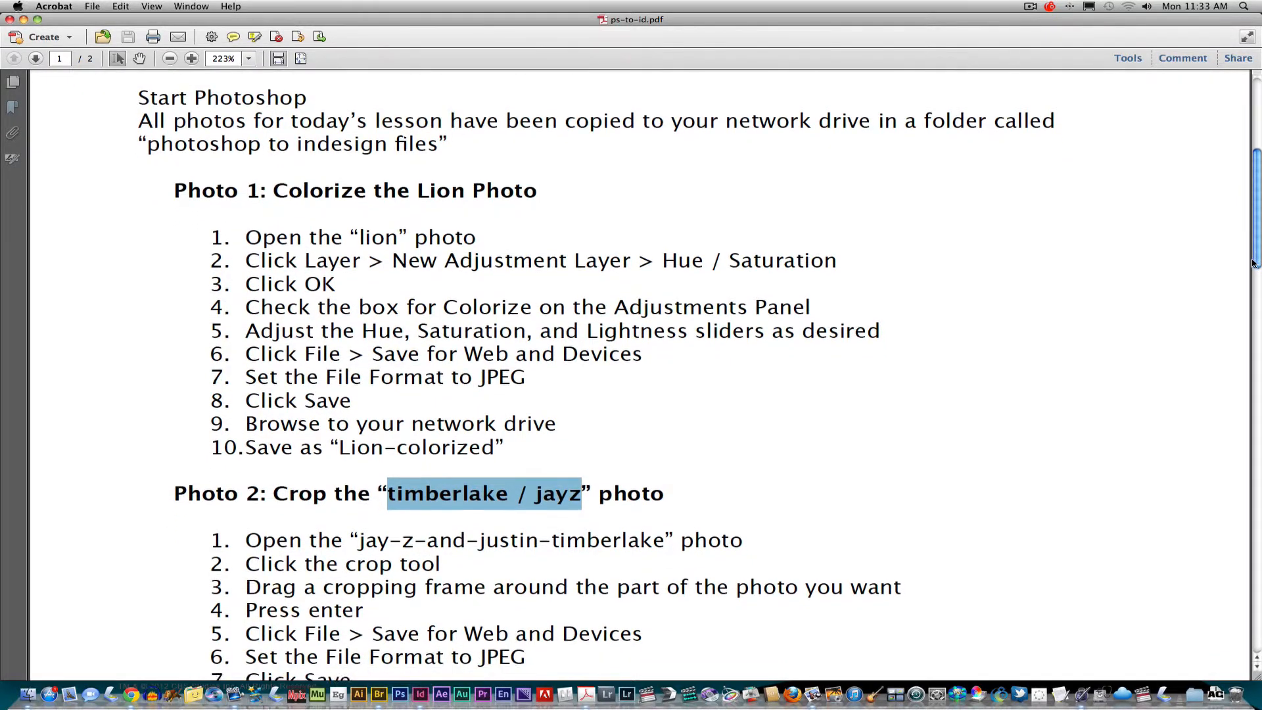
pyautogui.scroll(-1, 1254, 263)
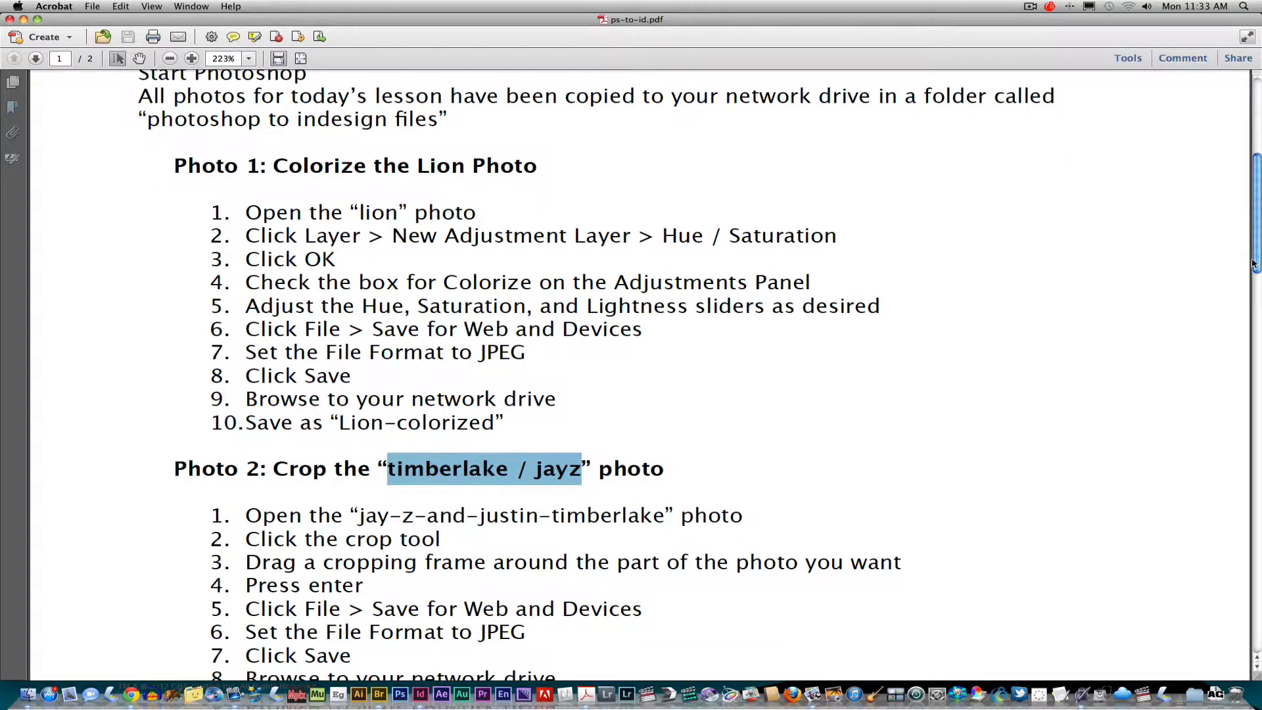
pyautogui.scroll(1, 1254, 263)
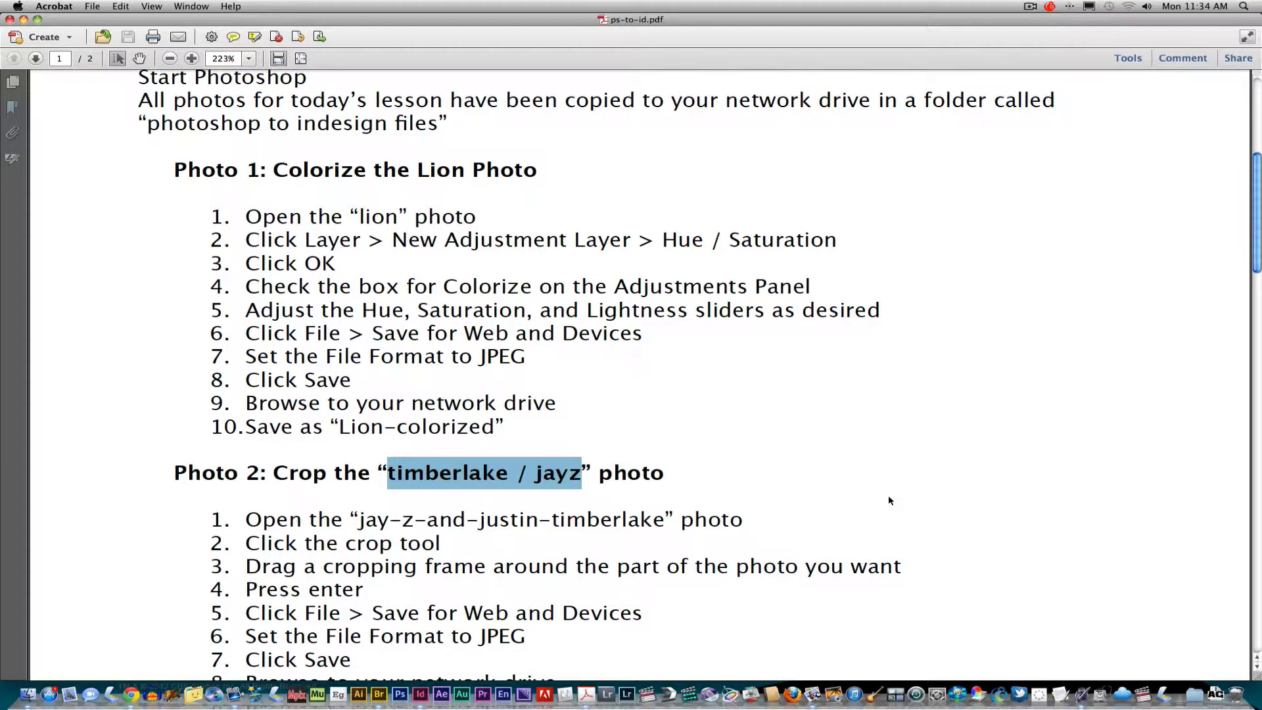
pyautogui.scroll(-5, 1257, 259)
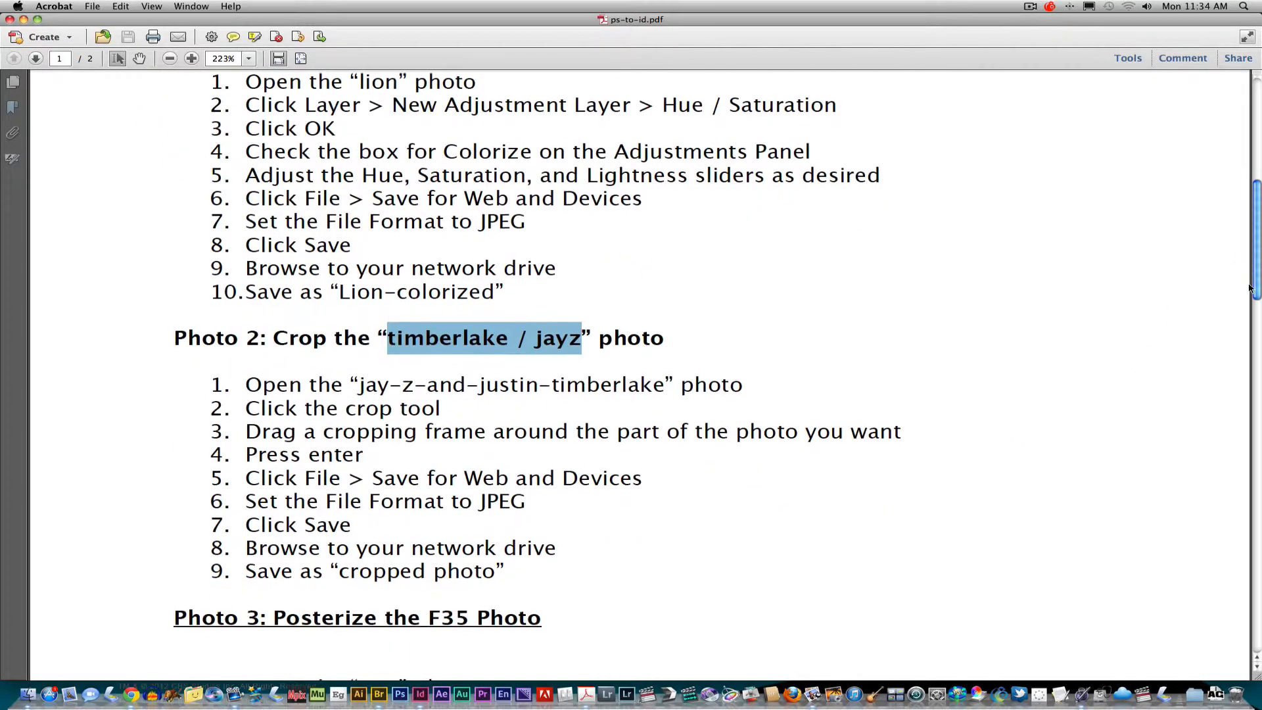
pyautogui.scroll(-2, 1240, 328)
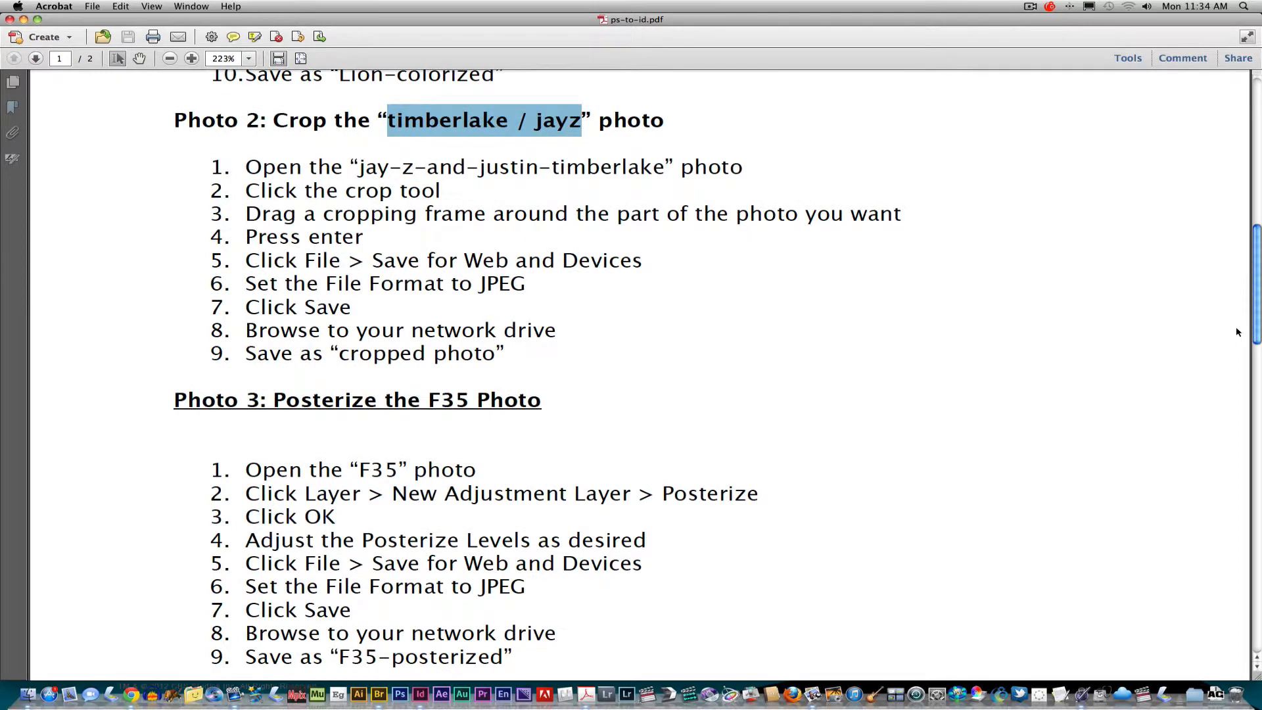
pyautogui.scroll(-4, 1220, 358)
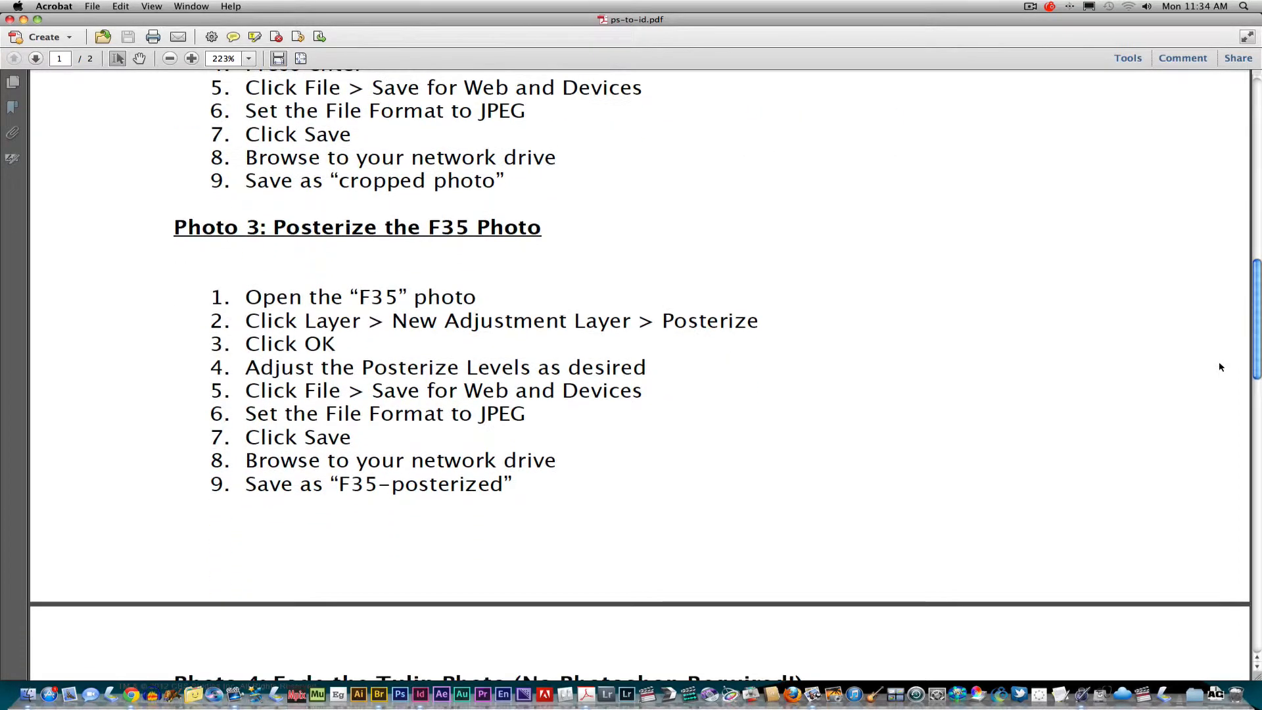
pyautogui.scroll(-5, 1219, 368)
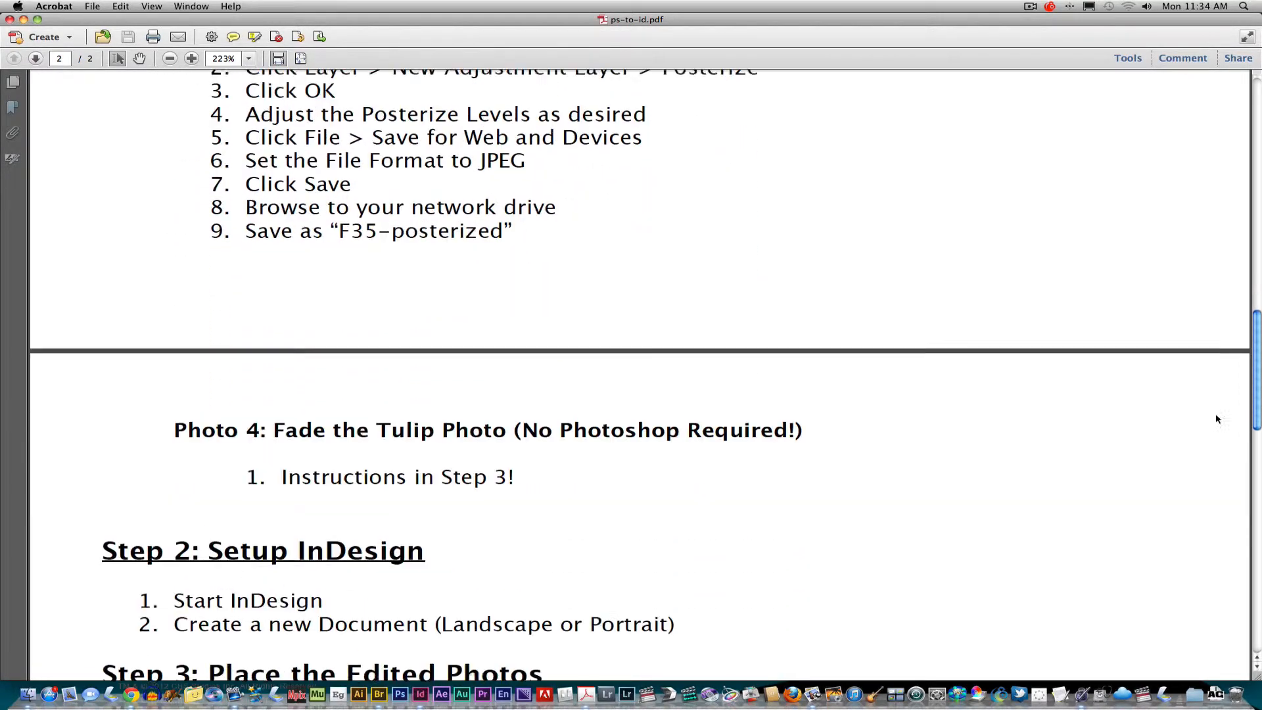
pyautogui.scroll(13, 1211, 428)
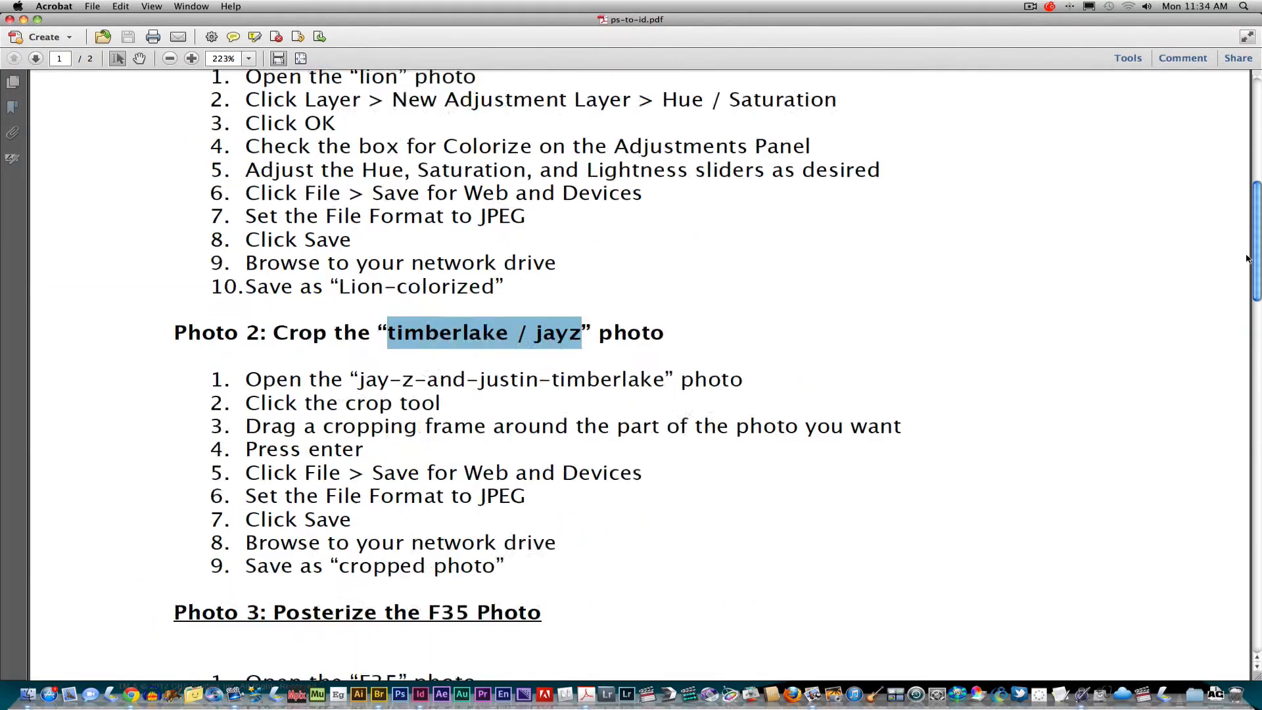
pyautogui.scroll(10, 1247, 258)
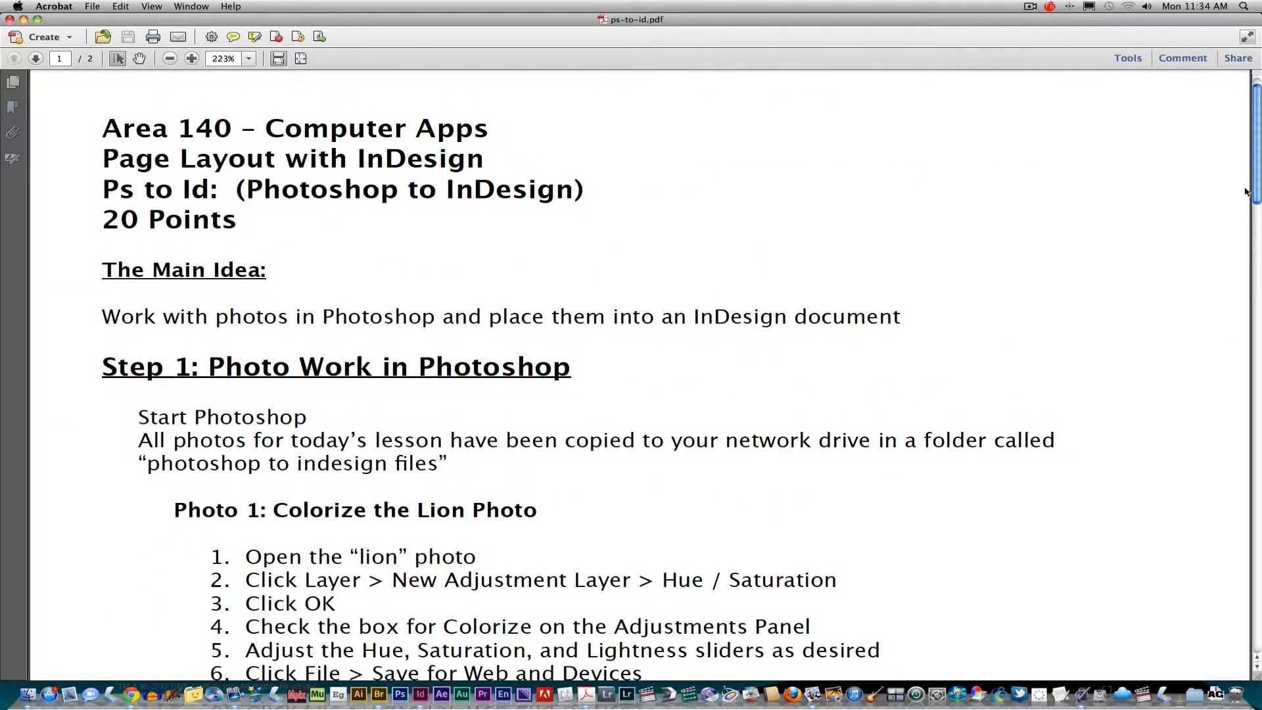
# Step: Switch to InDesign, close the ps to id demo document and create a new one-page portrait Letter document
pyautogui.click(421, 694)
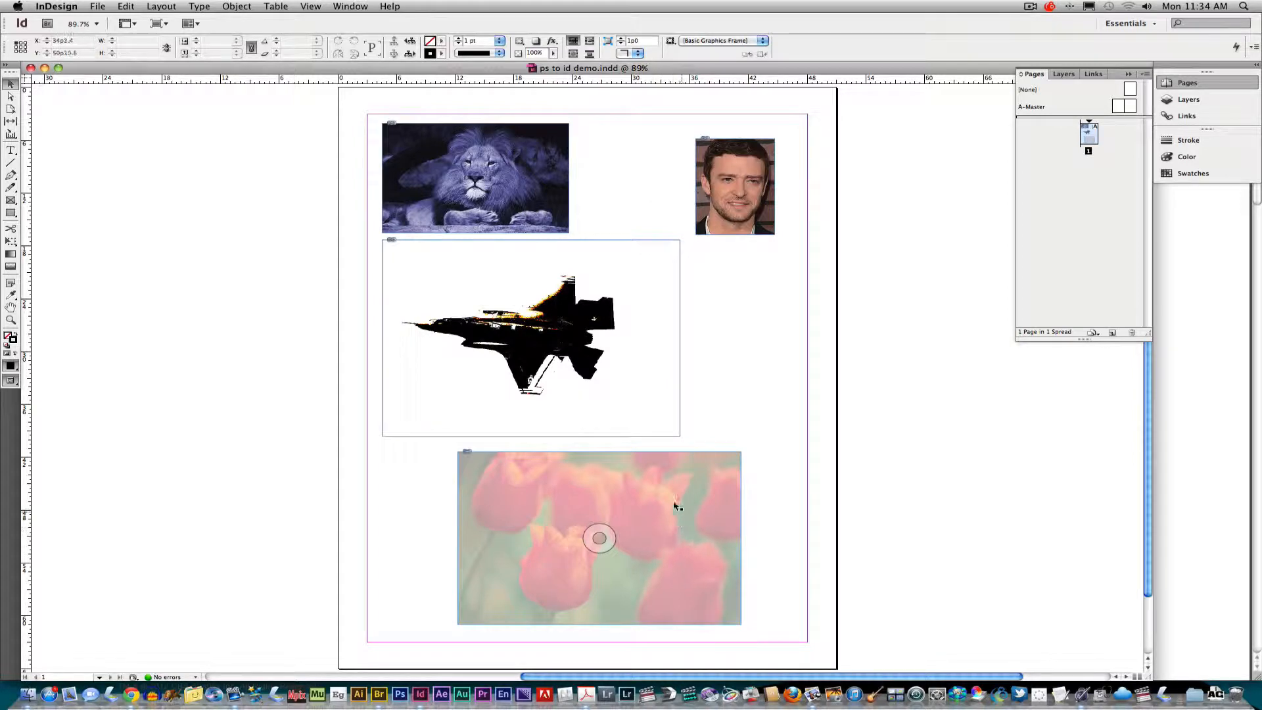
pyautogui.click(31, 68)
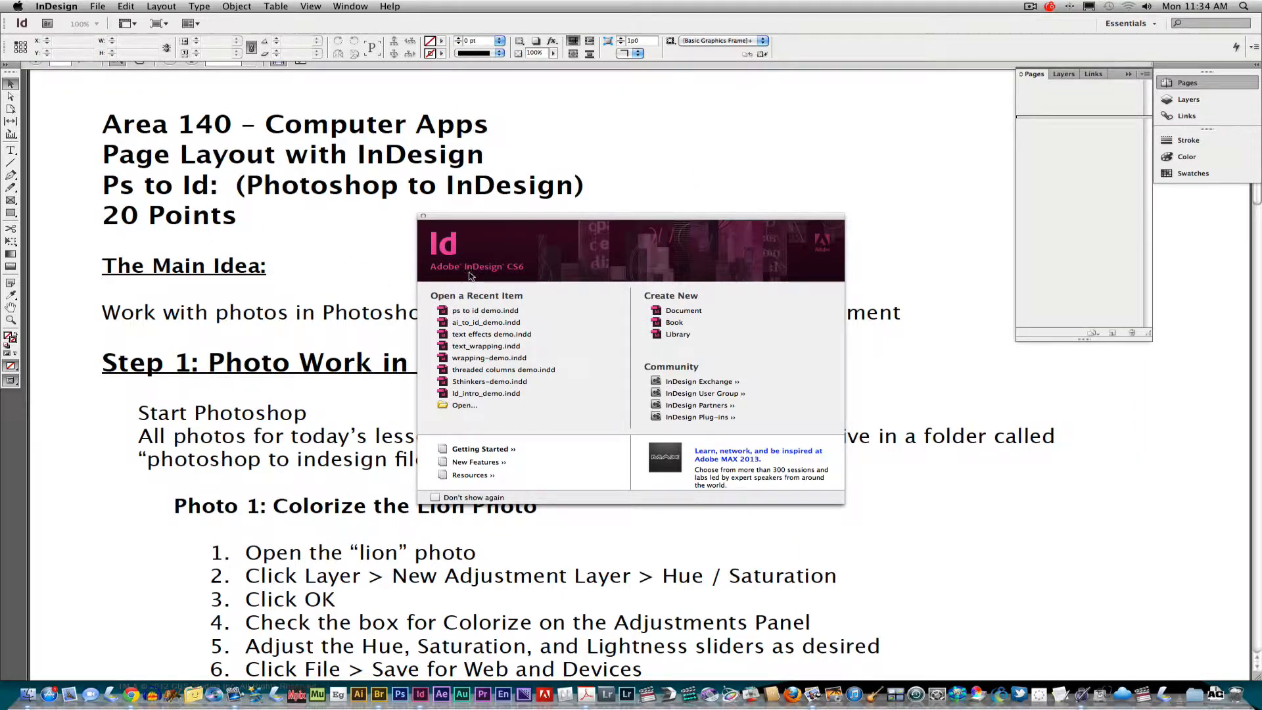
pyautogui.click(701, 312)
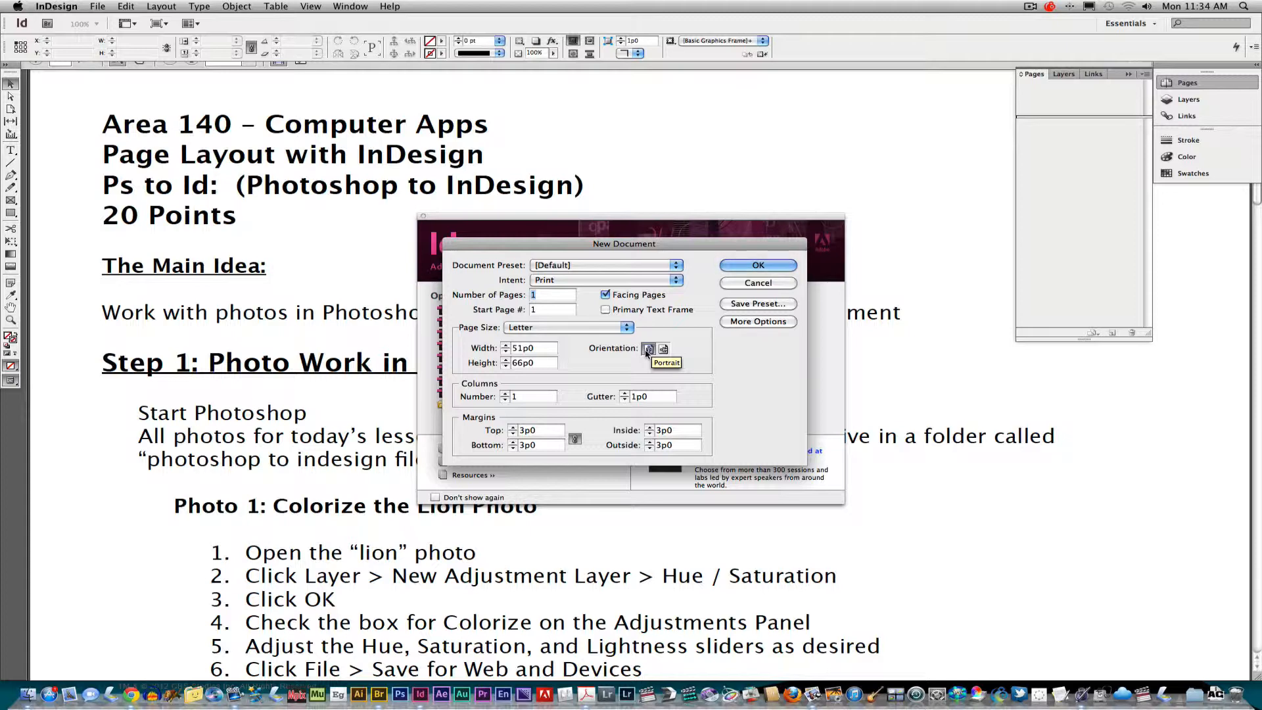
pyautogui.press('Return')
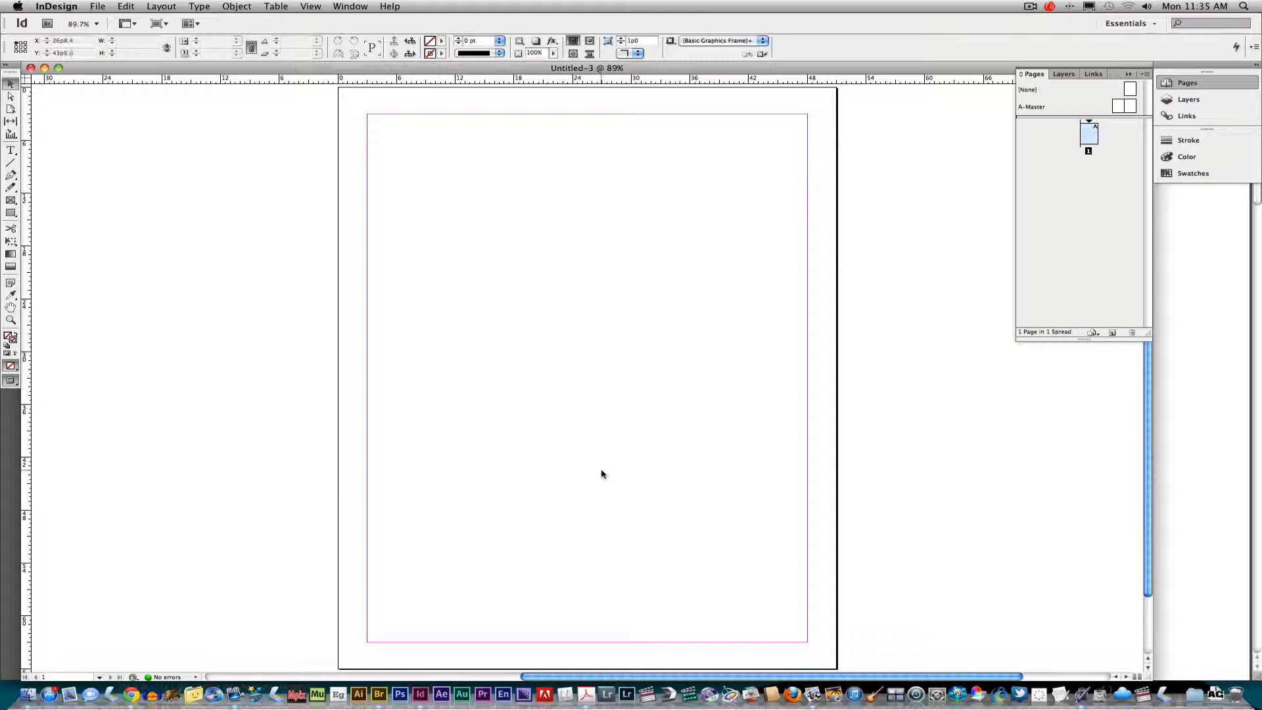
# Step: Bring up Photoshop, and return to the Acrobat handout to review the Photo 1 lion instructions
pyautogui.click(400, 696)
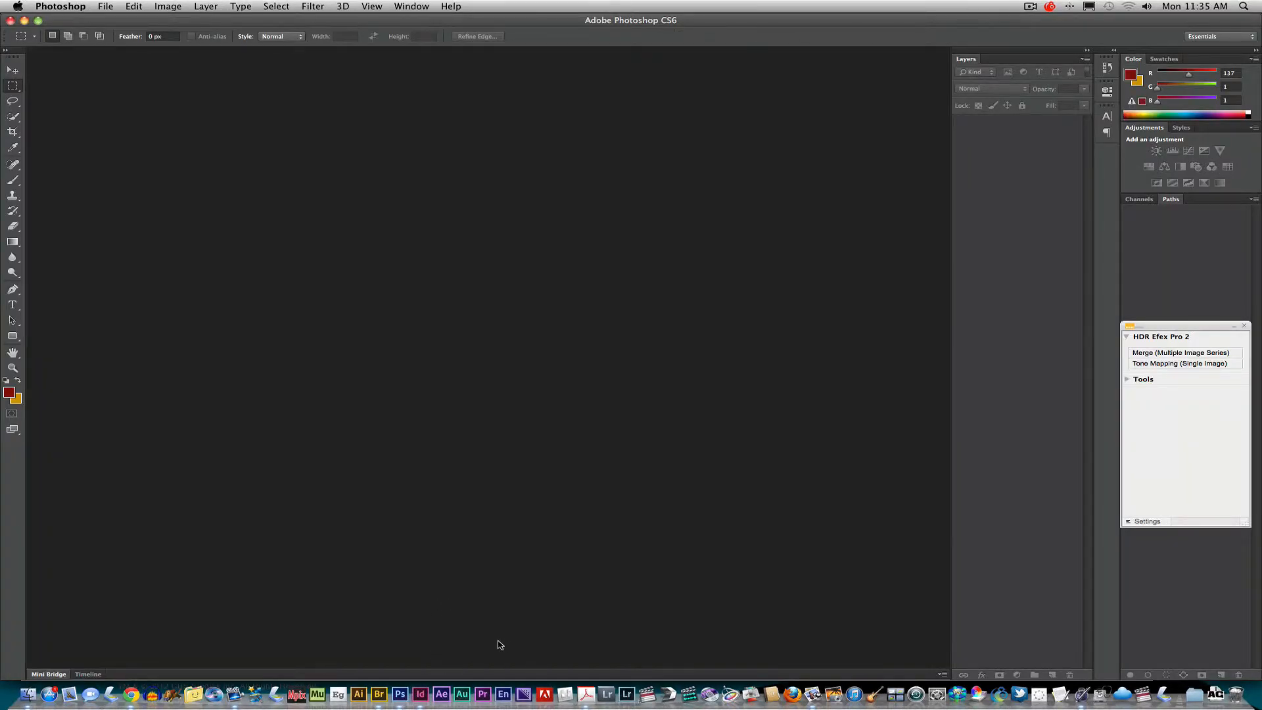
pyautogui.press('super+Tab')
pyautogui.press('super+Tab')
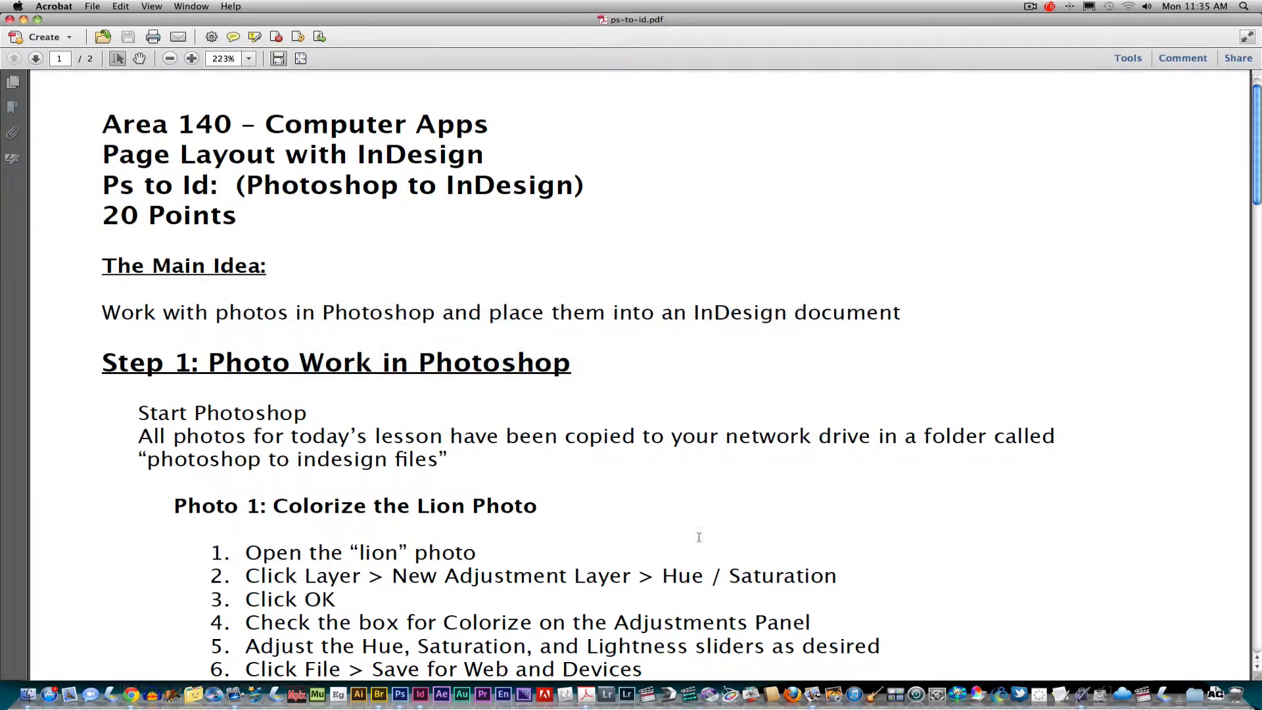
pyautogui.scroll(-5, 1253, 206)
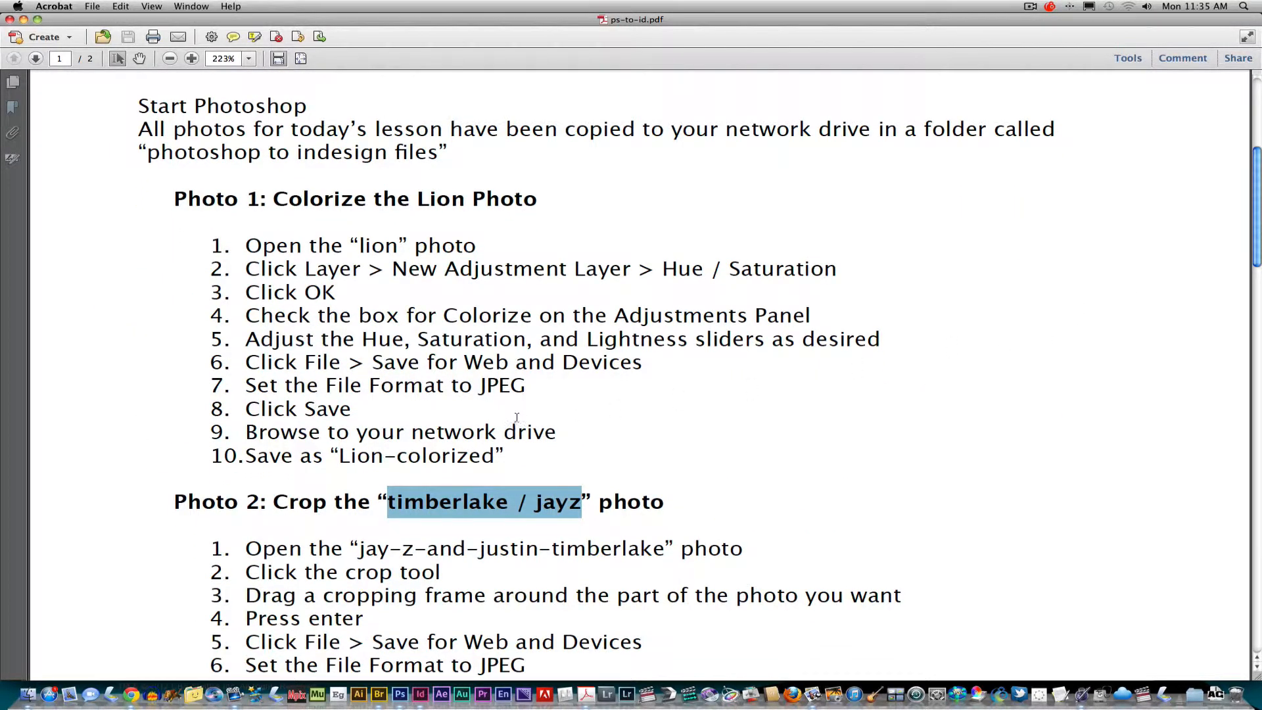
# Step: Switch to Photoshop and open lion.jpg from the "photoshop to indesign files" folder
pyautogui.press('super+Tab')
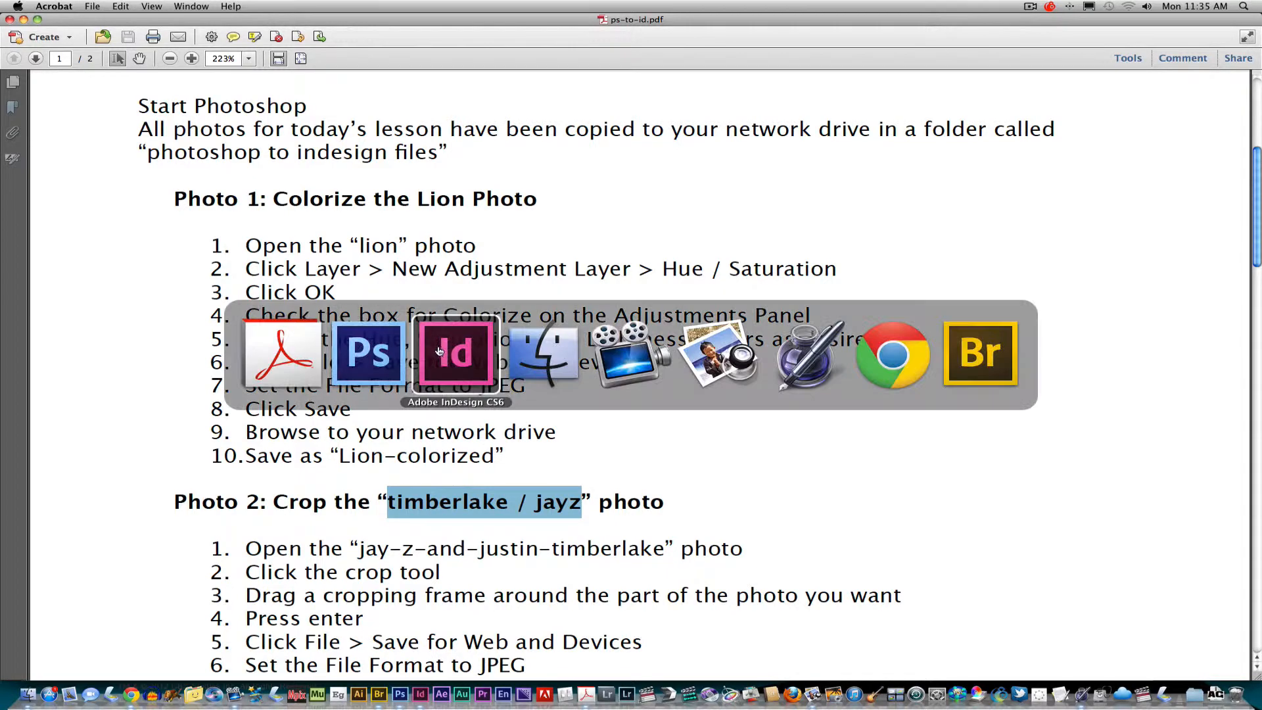
pyautogui.press('super+Tab')
pyautogui.press('super+Tab')
pyautogui.press('super+Tab')
pyautogui.press('super+Tab')
pyautogui.press('super+Tab')
pyautogui.press('super+Tab')
pyautogui.press('super+Tab')
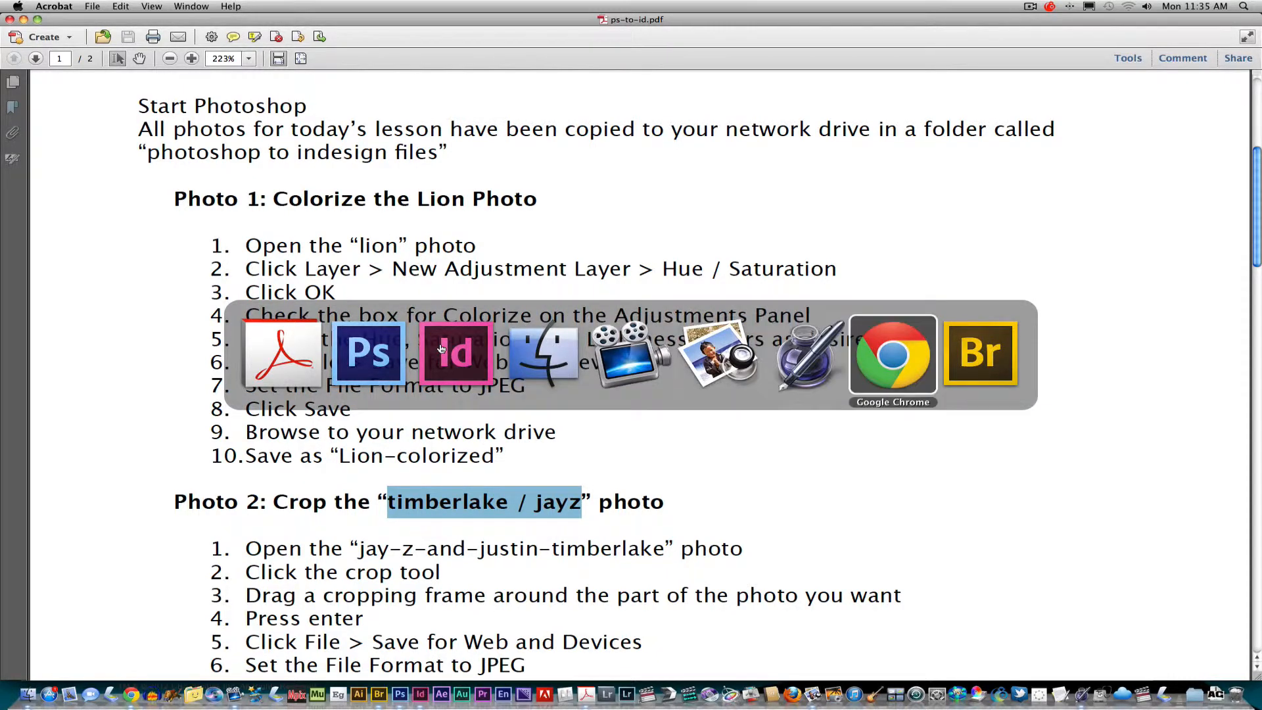
pyautogui.press('super+Tab')
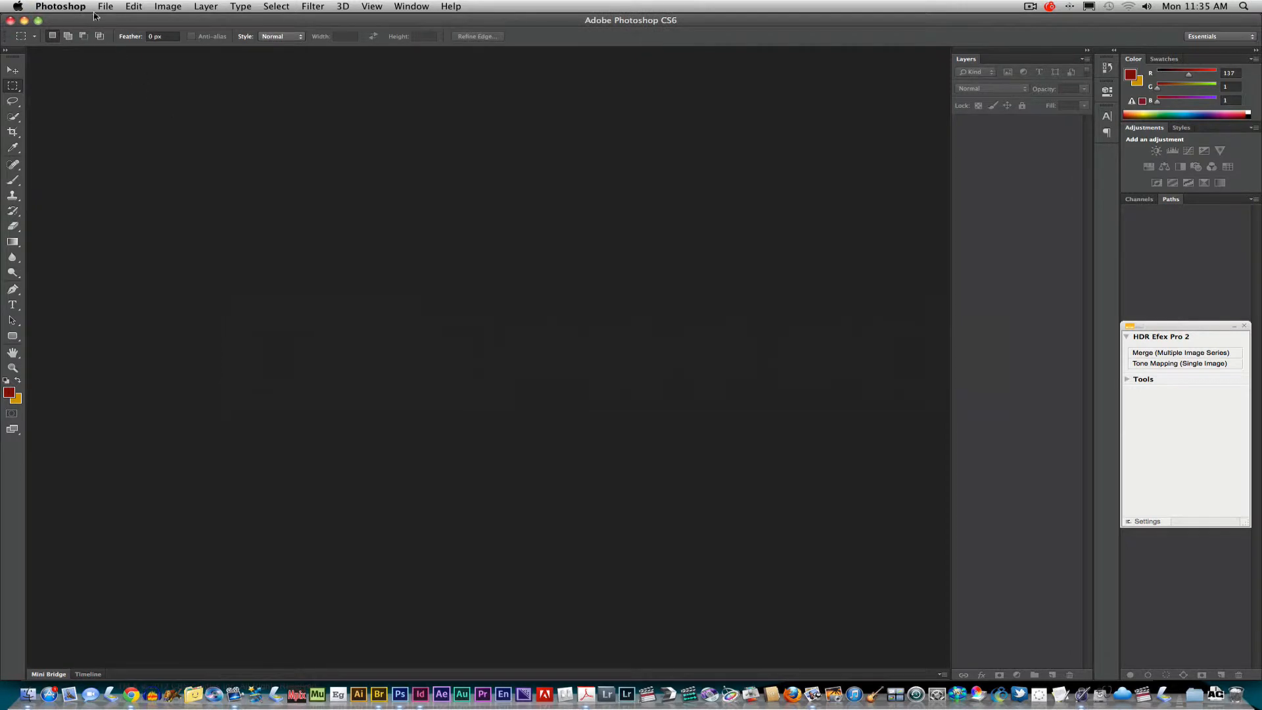
pyautogui.click(104, 7)
pyautogui.click(113, 33)
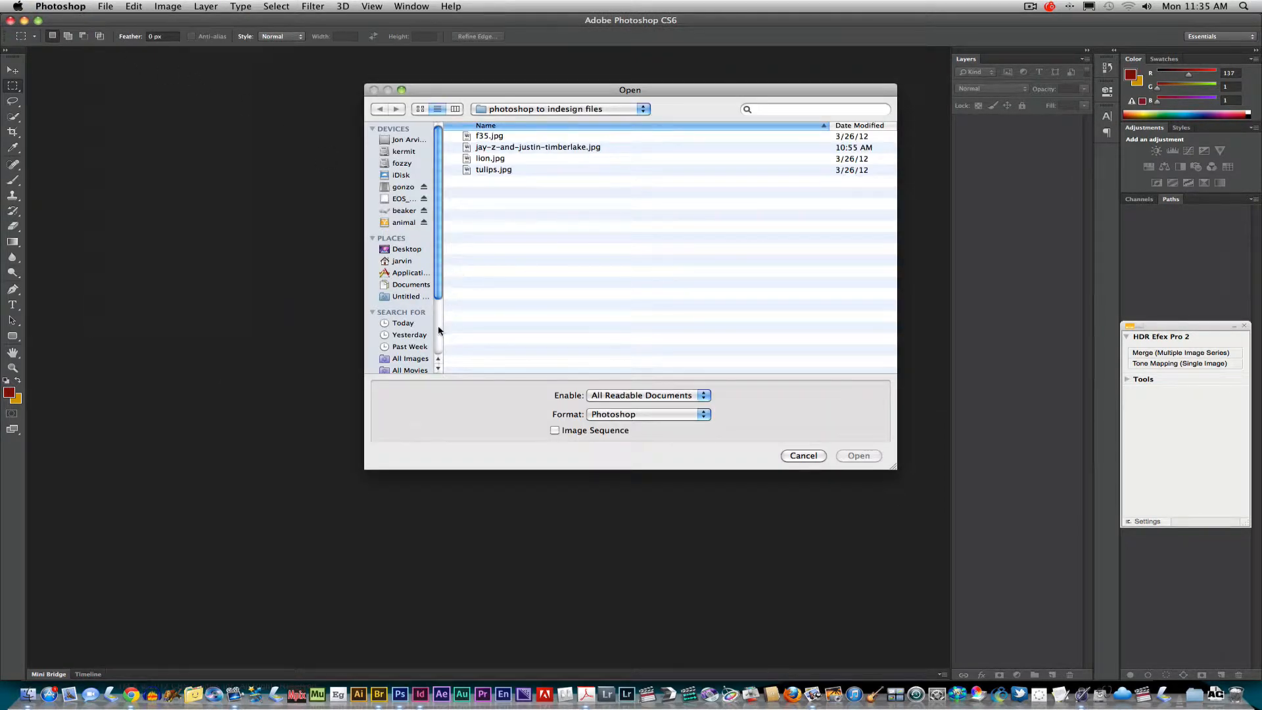
pyautogui.moveTo(444, 326); pyautogui.dragTo(499, 332)
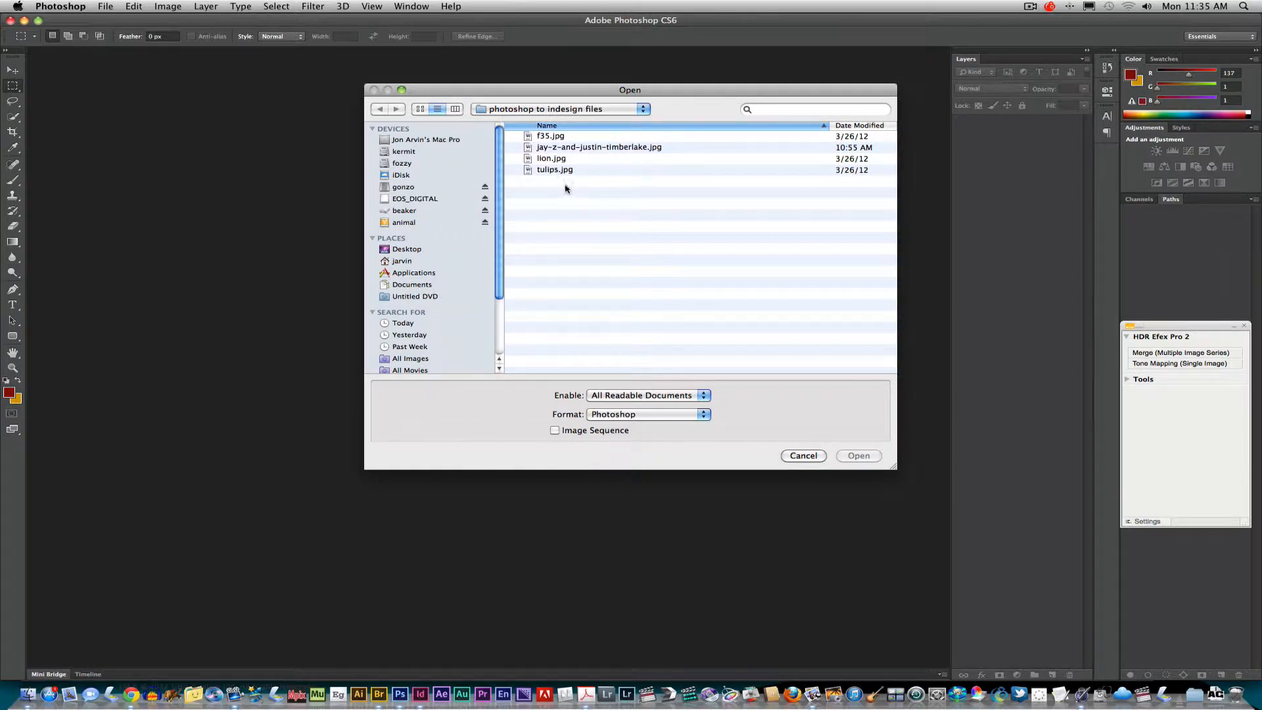
pyautogui.click(550, 158)
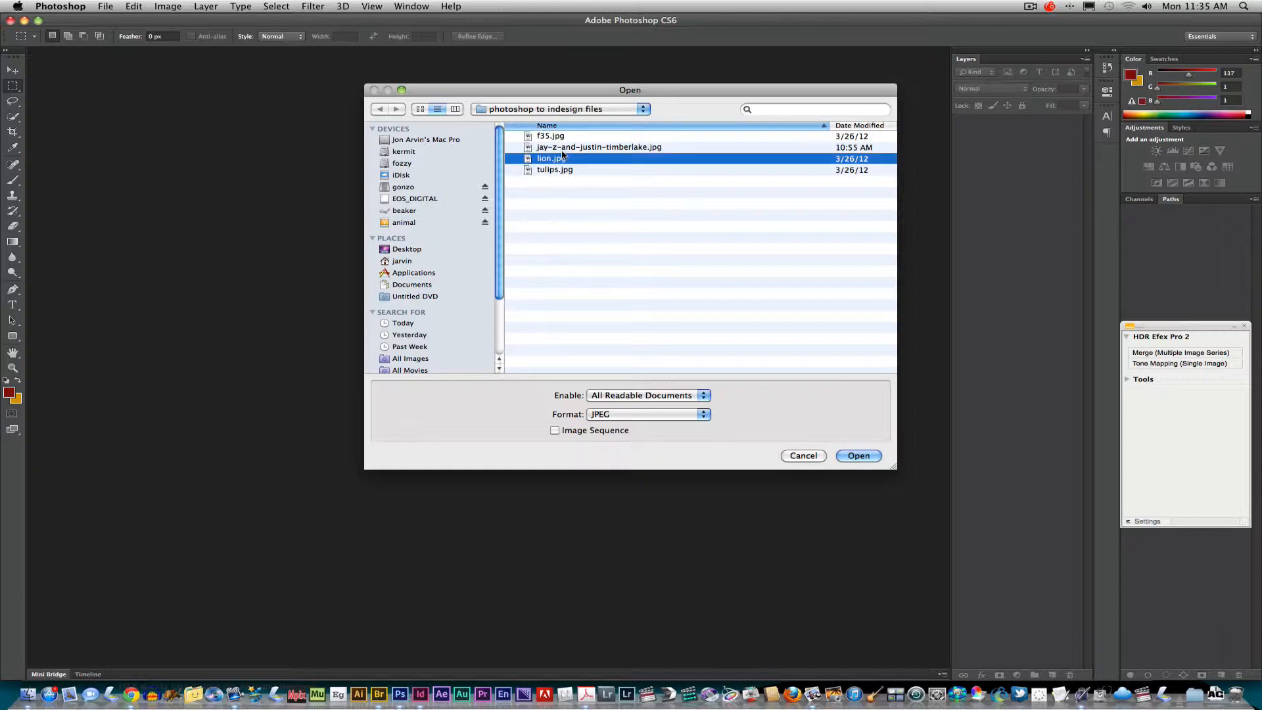
pyautogui.click(865, 459)
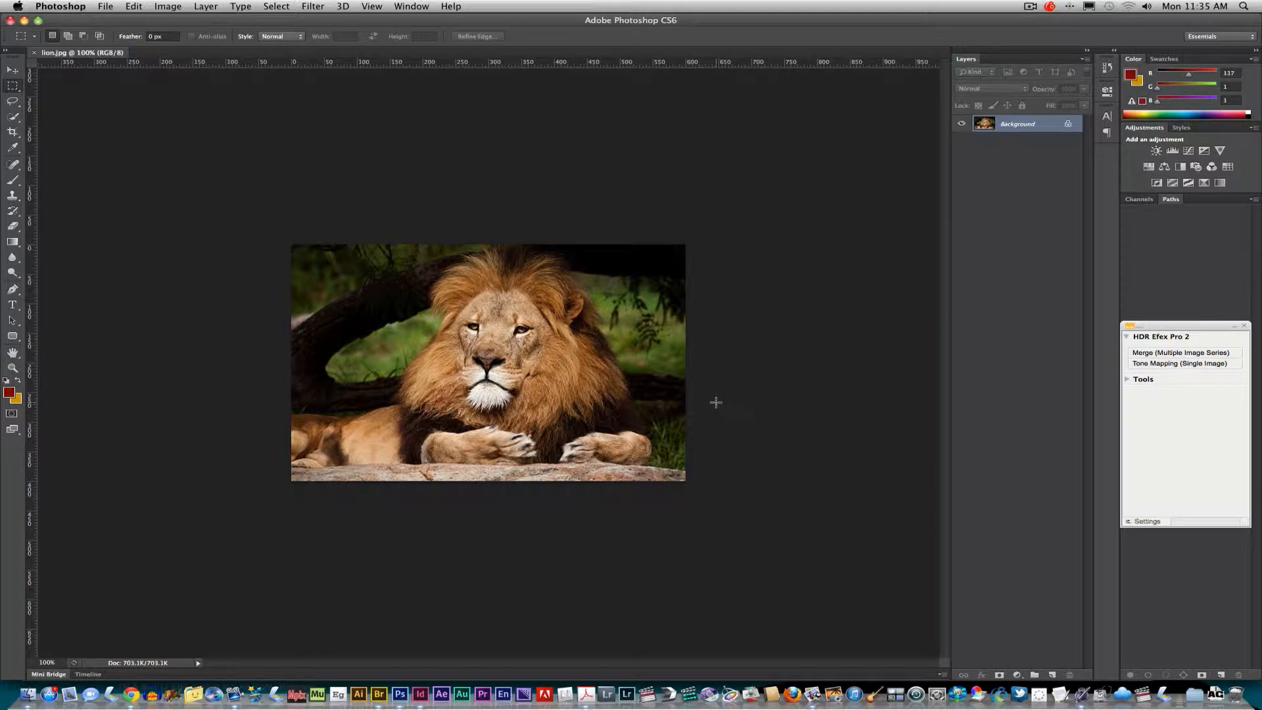
# Step: Switch to the Acrobat handout, check the lion photo's adjustment layer instruction, and return to Photoshop
pyautogui.press('super+Tab')
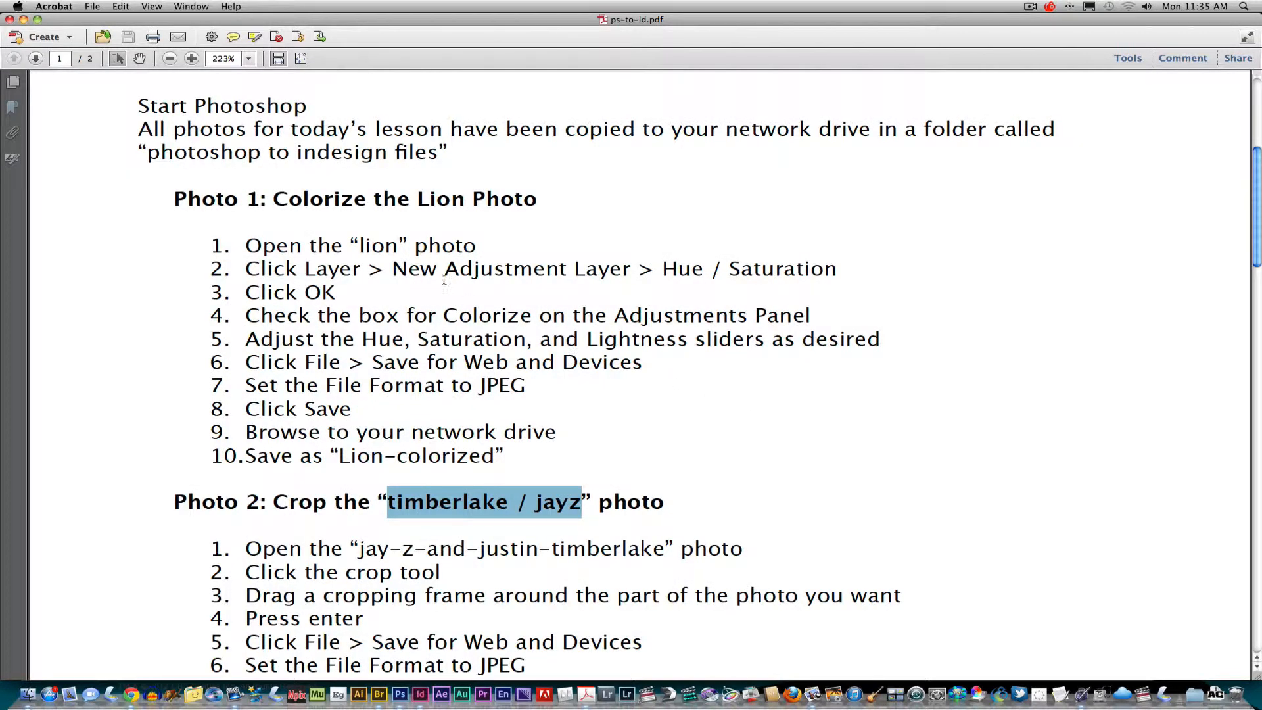
pyautogui.moveTo(321, 272); pyautogui.dragTo(820, 280)
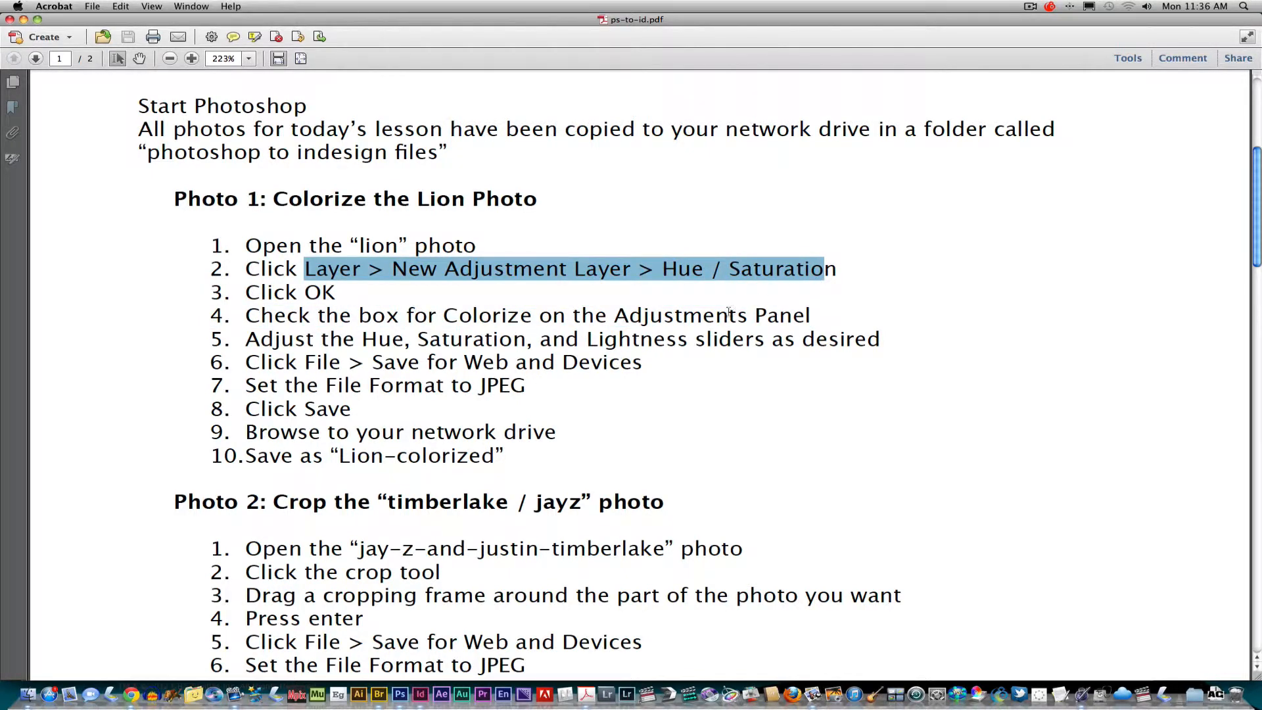
pyautogui.press('super+Tab')
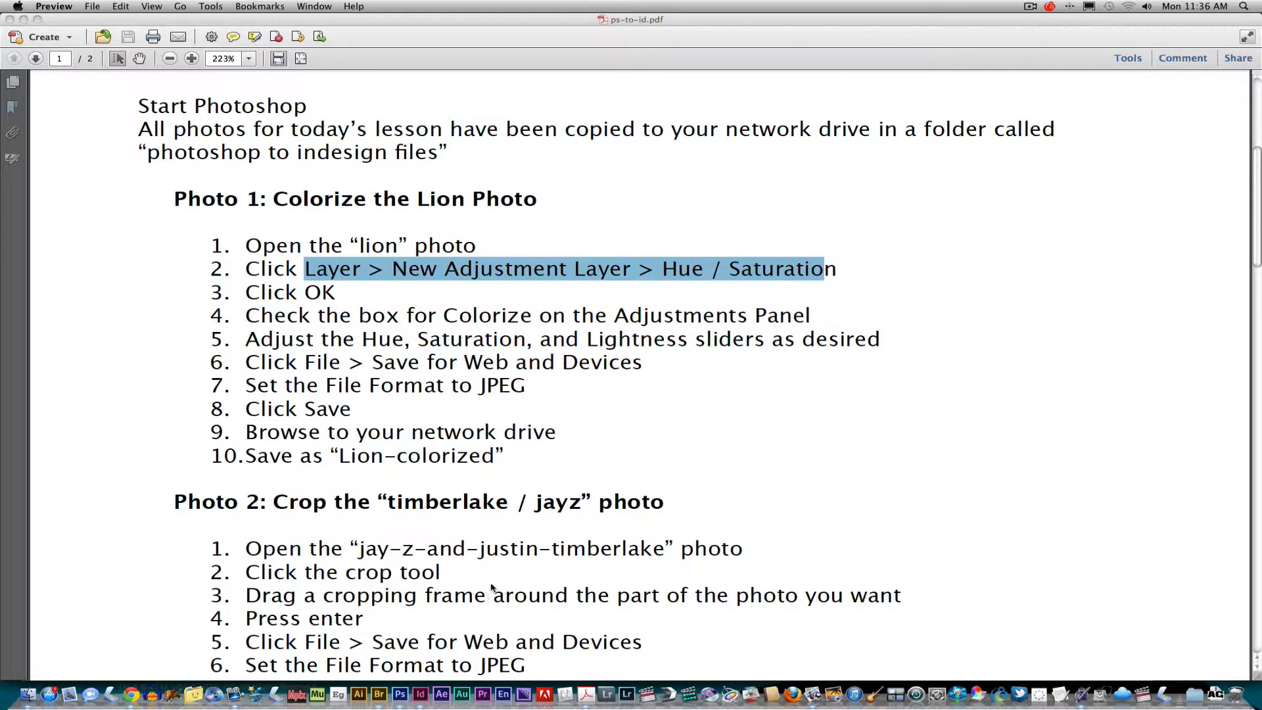
pyautogui.press('super+Tab')
pyautogui.press('super+Tab')
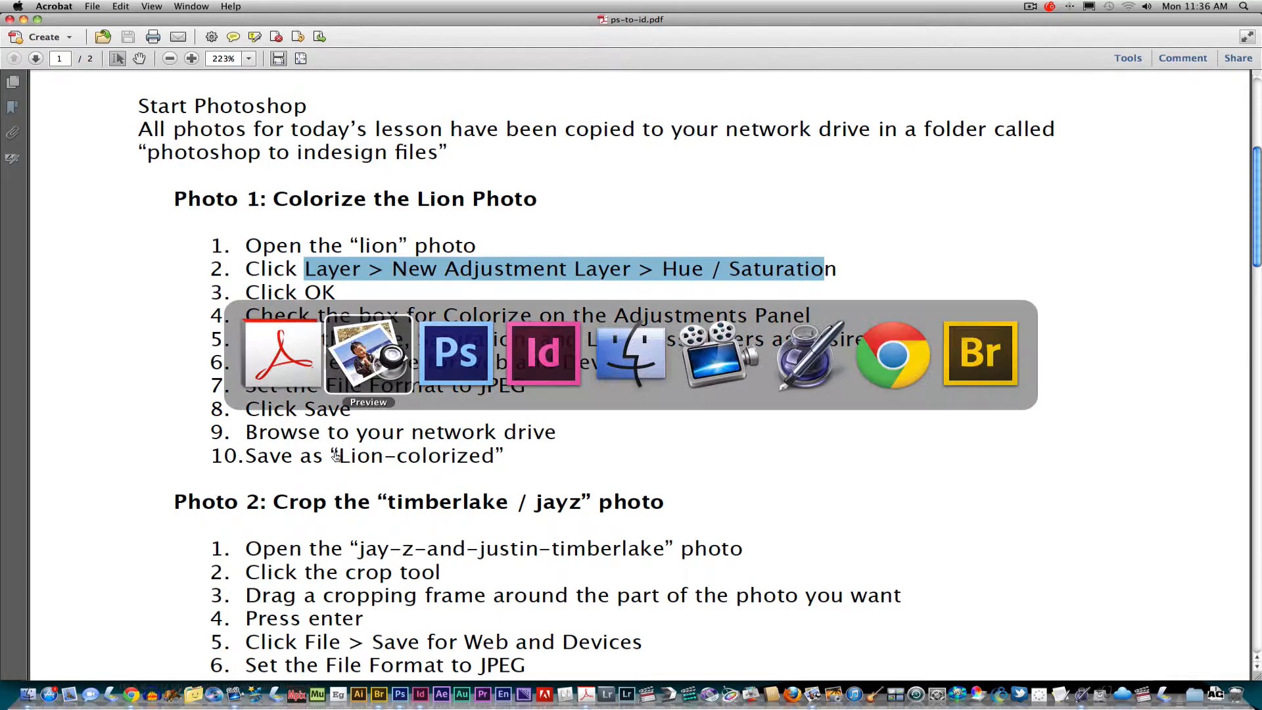
pyautogui.press('super+Tab')
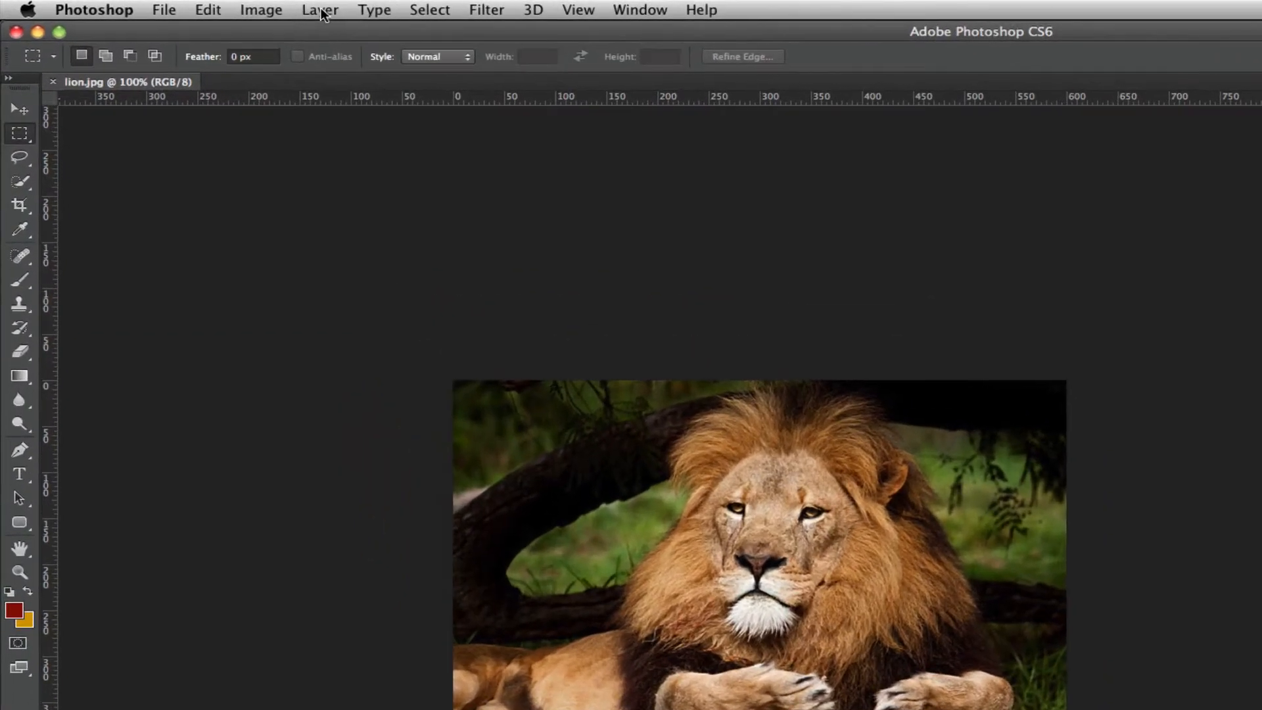
# Step: Add a Hue/Saturation adjustment layer above the lion photo
pyautogui.click(206, 6)
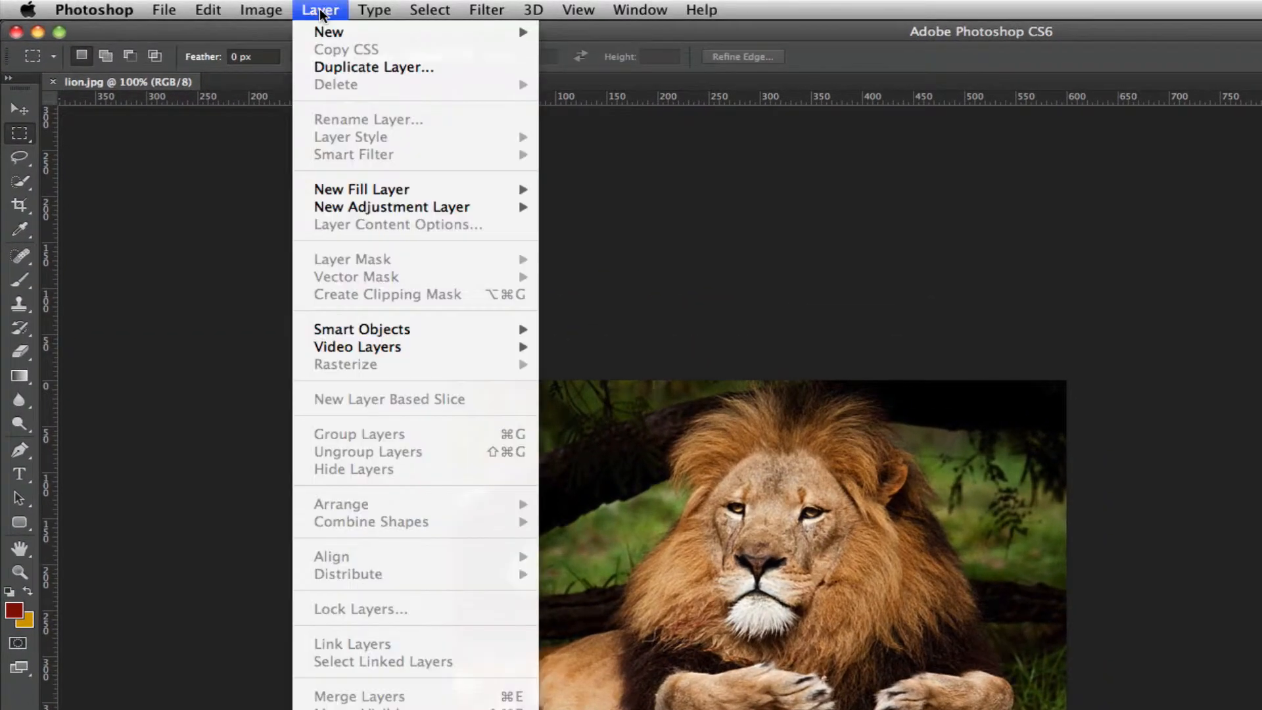
pyautogui.moveTo(232, 23)
pyautogui.moveTo(455, 208)
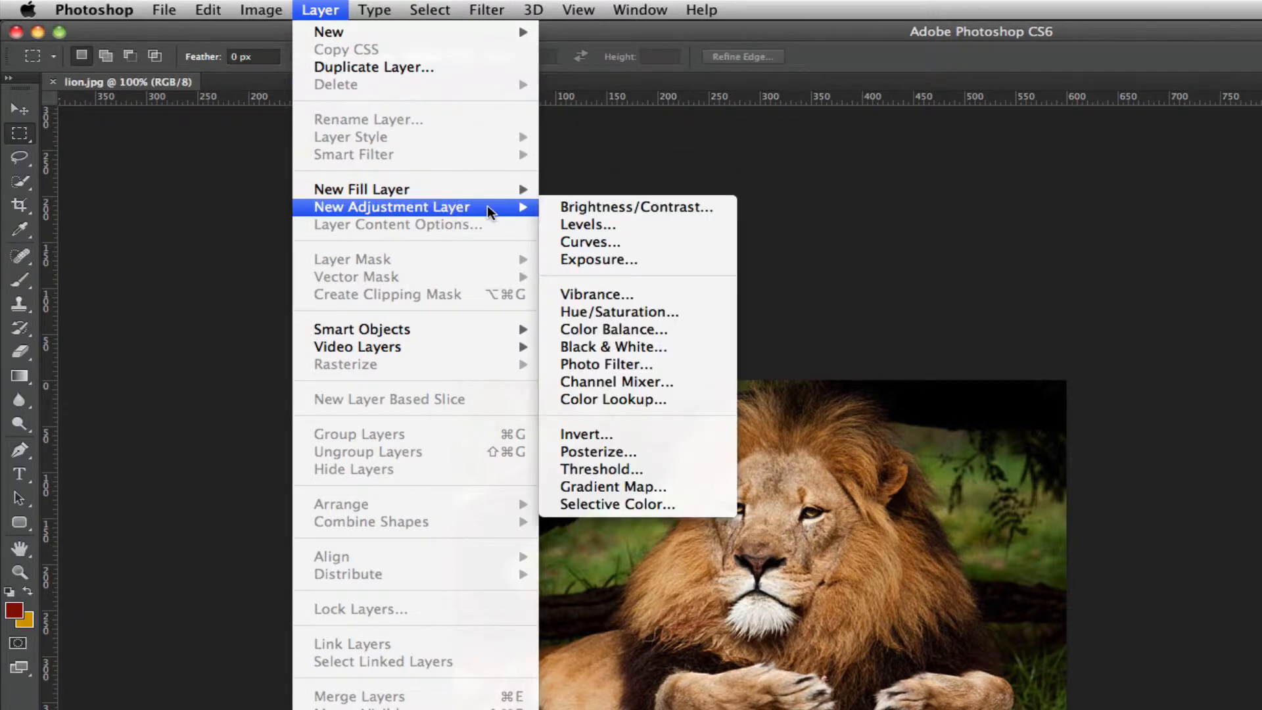
pyautogui.click(654, 320)
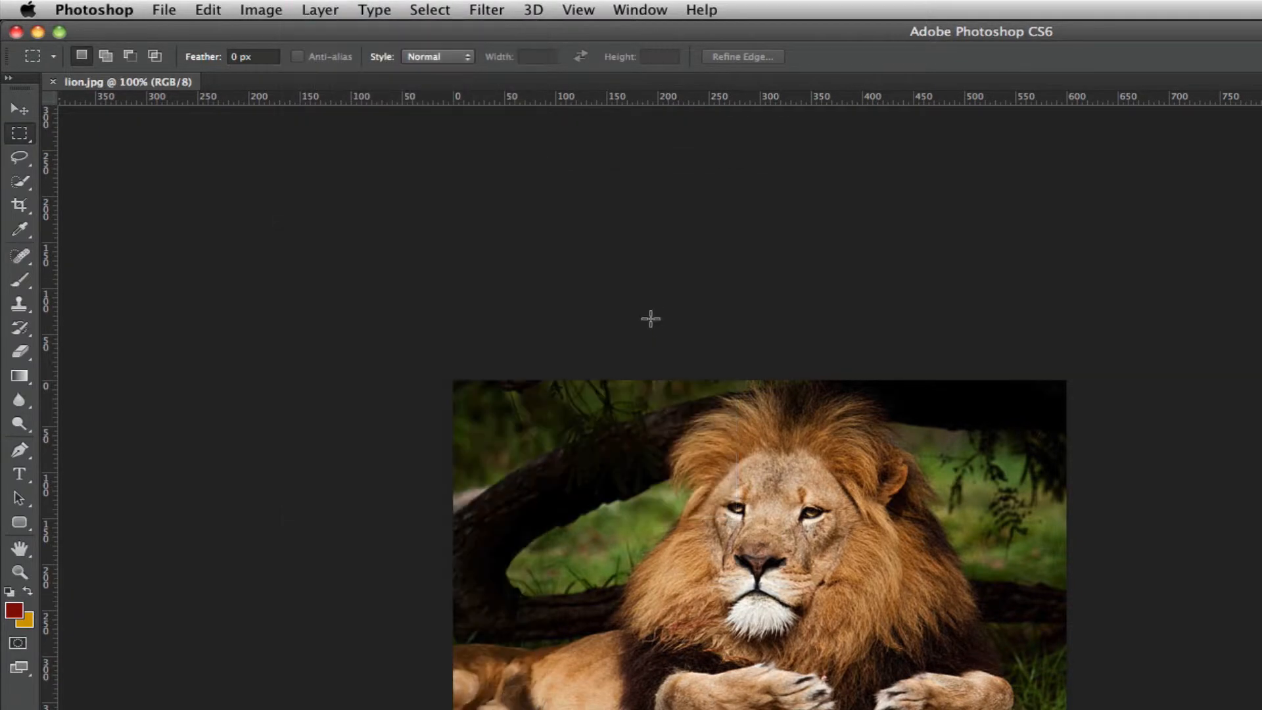
pyautogui.moveTo(989, 457); pyautogui.dragTo(998, 228)
pyautogui.click(1197, 260)
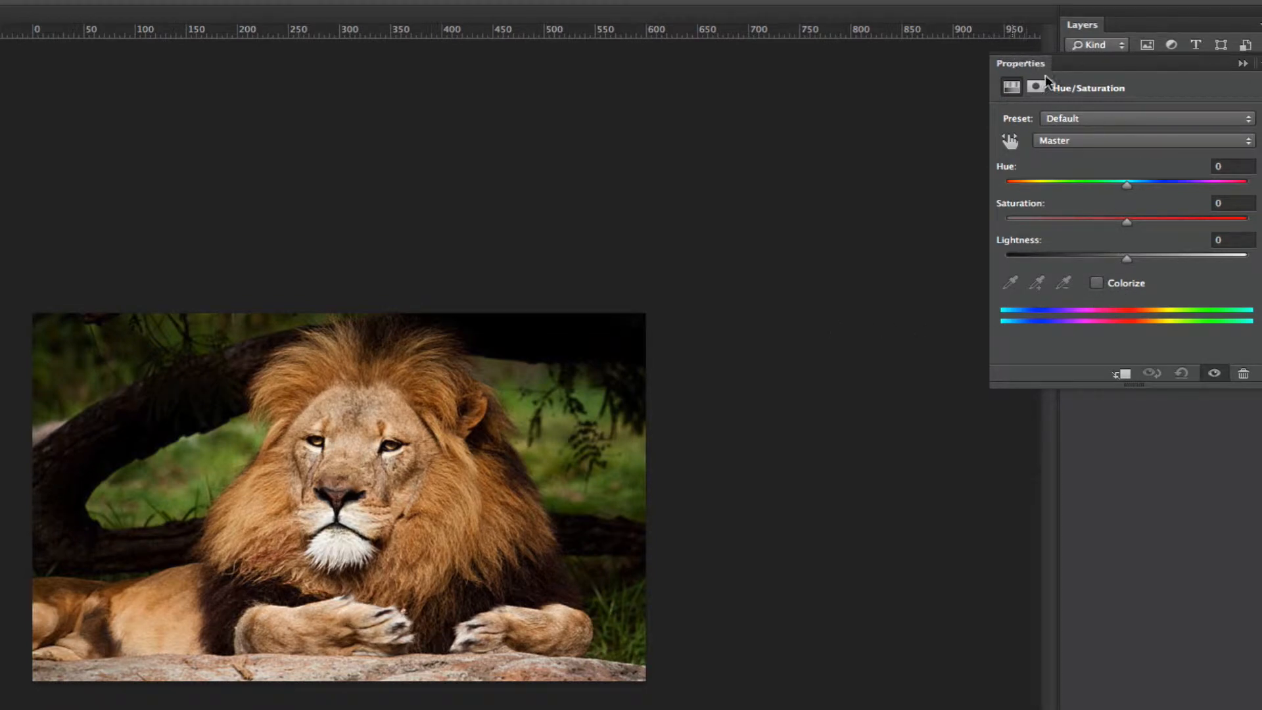
# Step: Turn on Colorize for the Hue/Saturation layer and tint the lion blue with hue 216 and saturation 25
pyautogui.click(1096, 284)
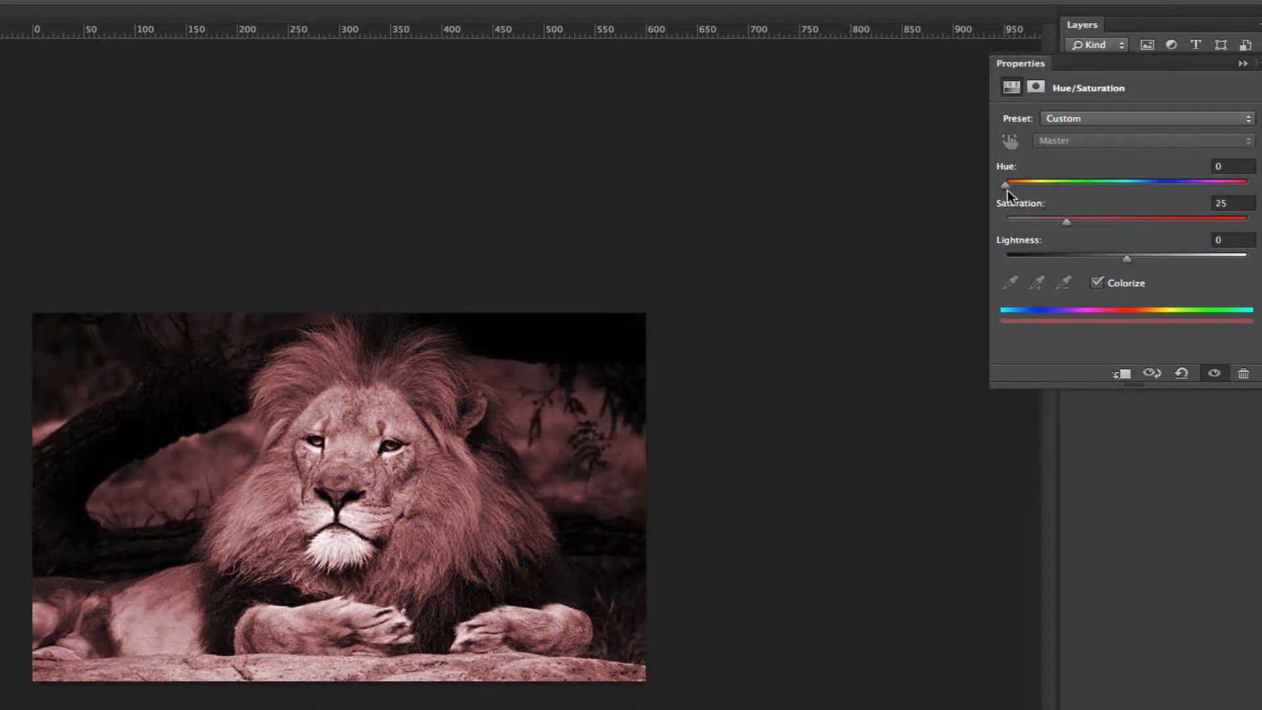
pyautogui.moveTo(1008, 186); pyautogui.dragTo(1151, 199)
pyautogui.moveTo(1065, 222)
pyautogui.mouseDown()
pyautogui.moveTo(1076, 222)
pyautogui.moveTo(1050, 219)
pyautogui.moveTo(1066, 220)
pyautogui.mouseUp()
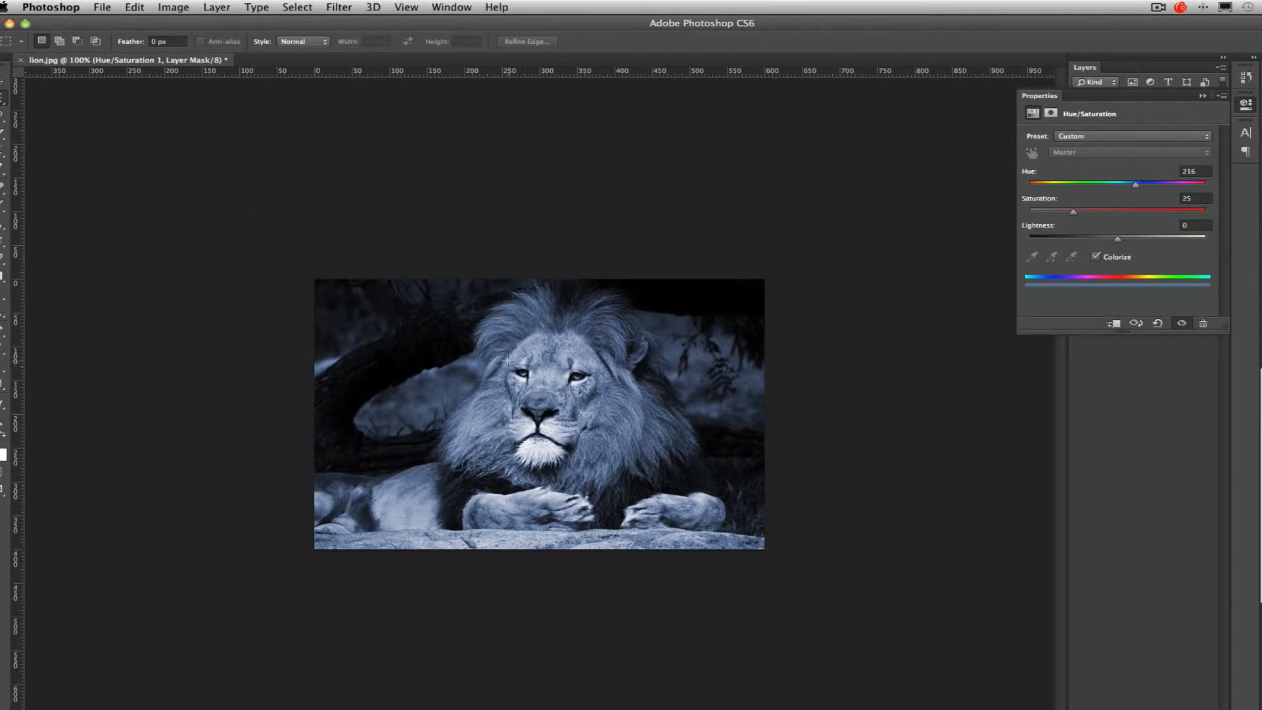
# Step: Switch to the Acrobat handout and examine the Photo 1 instructions for Save for Web, the JPEG format and the file name
pyautogui.press('super+Tab')
pyautogui.press('super+Tab')
pyautogui.press('super+Tab')
pyautogui.press('super+Tab')
pyautogui.press('super+Tab')
pyautogui.press('super+Tab')
pyautogui.press('super+Tab')
pyautogui.press('super+Tab')
pyautogui.press('super+Tab')
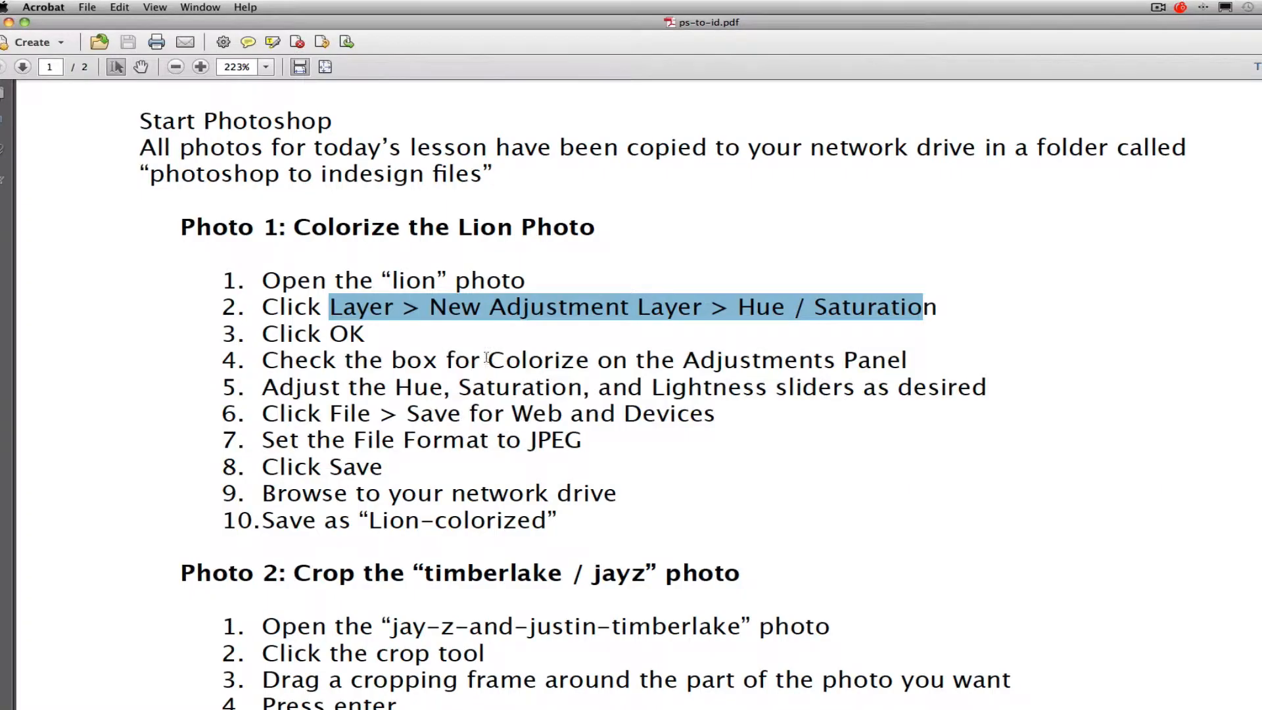
pyautogui.moveTo(321, 413); pyautogui.dragTo(716, 414)
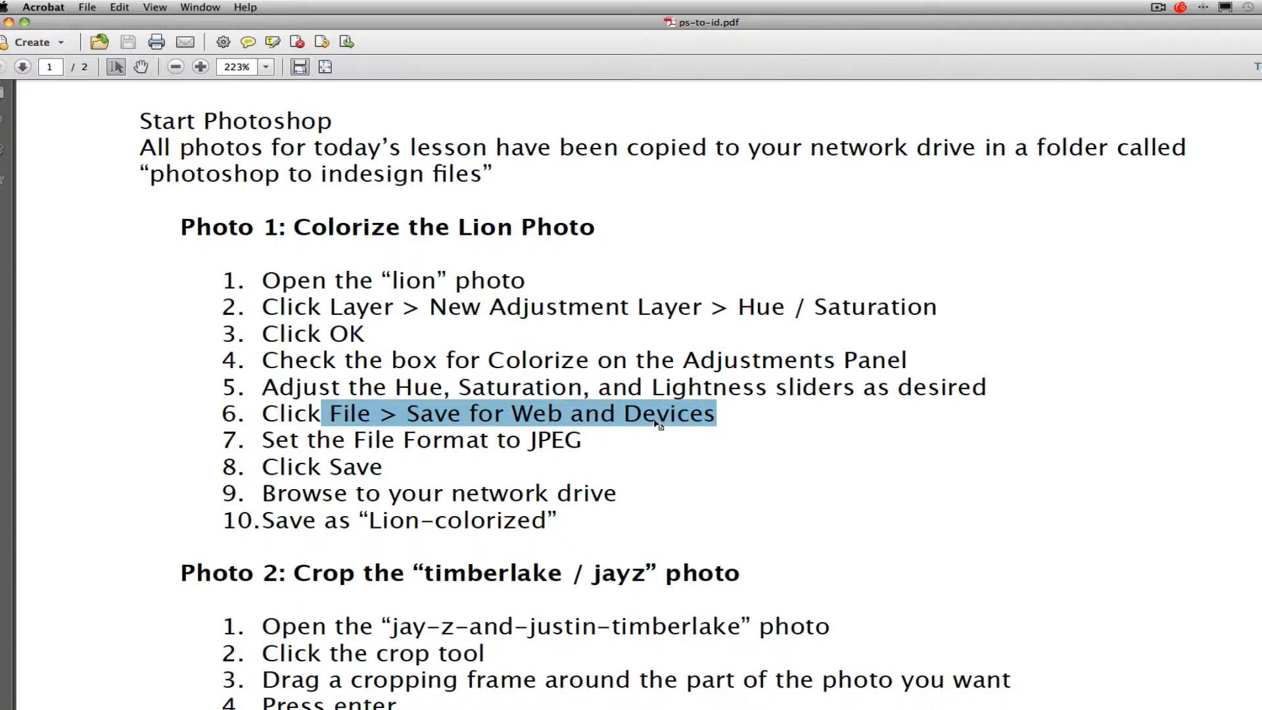
pyautogui.moveTo(407, 415); pyautogui.dragTo(560, 415)
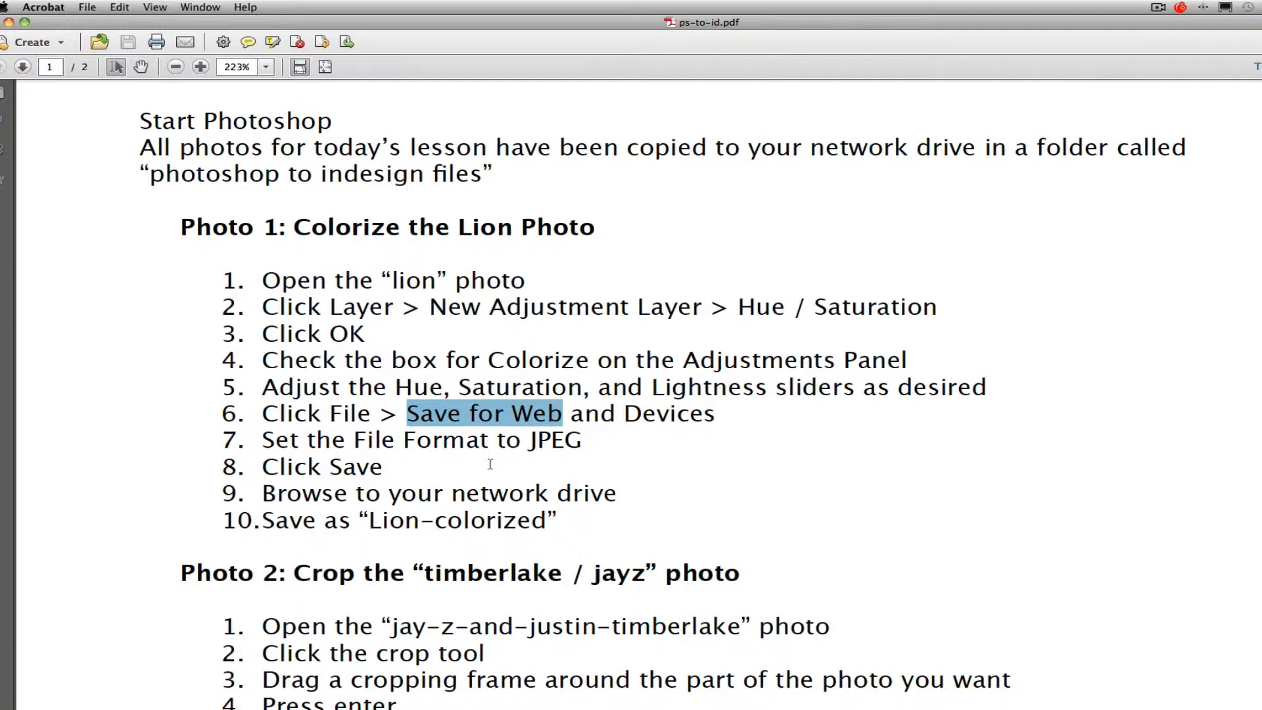
pyautogui.moveTo(354, 443); pyautogui.dragTo(579, 458)
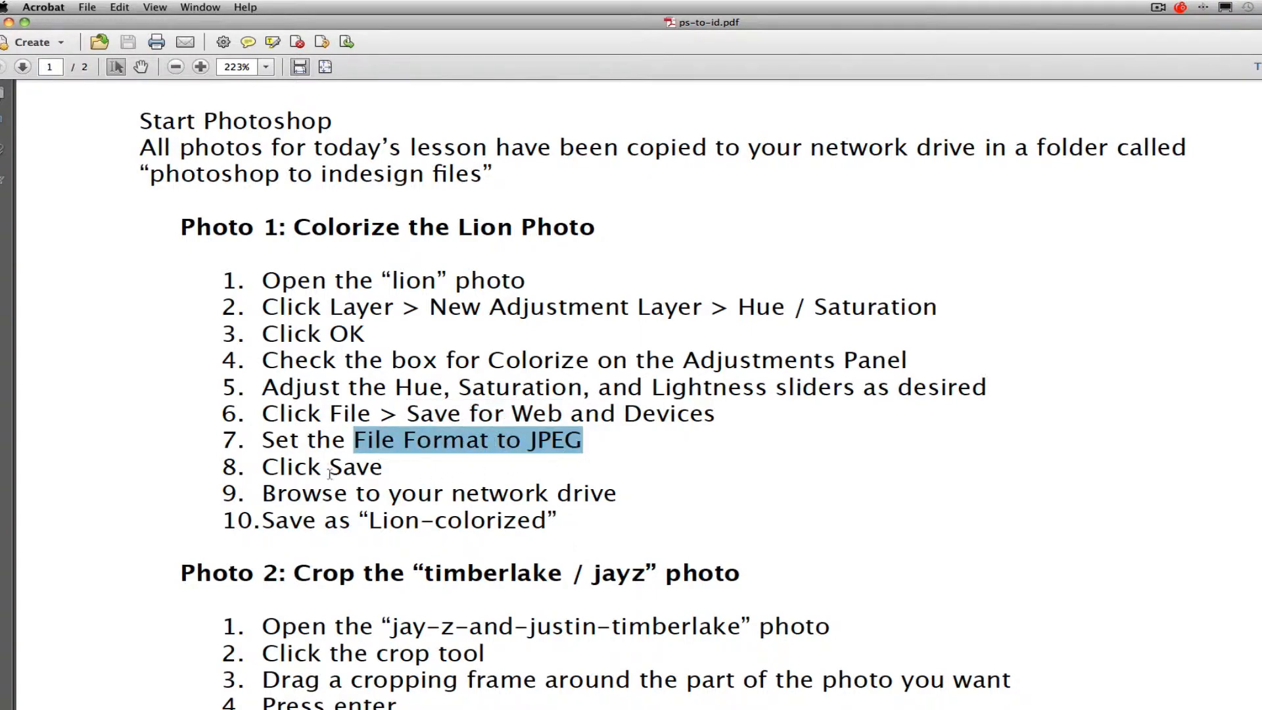
pyautogui.moveTo(329, 471); pyautogui.dragTo(407, 469)
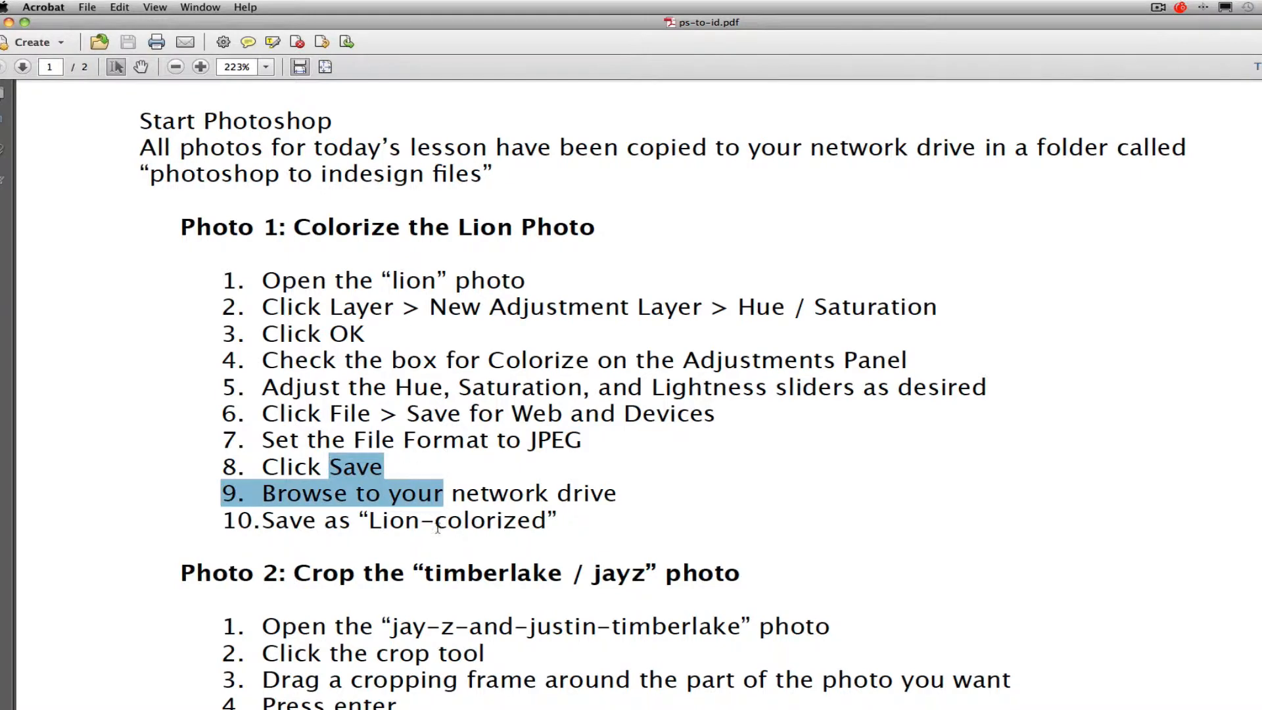
pyautogui.moveTo(363, 520); pyautogui.dragTo(559, 524)
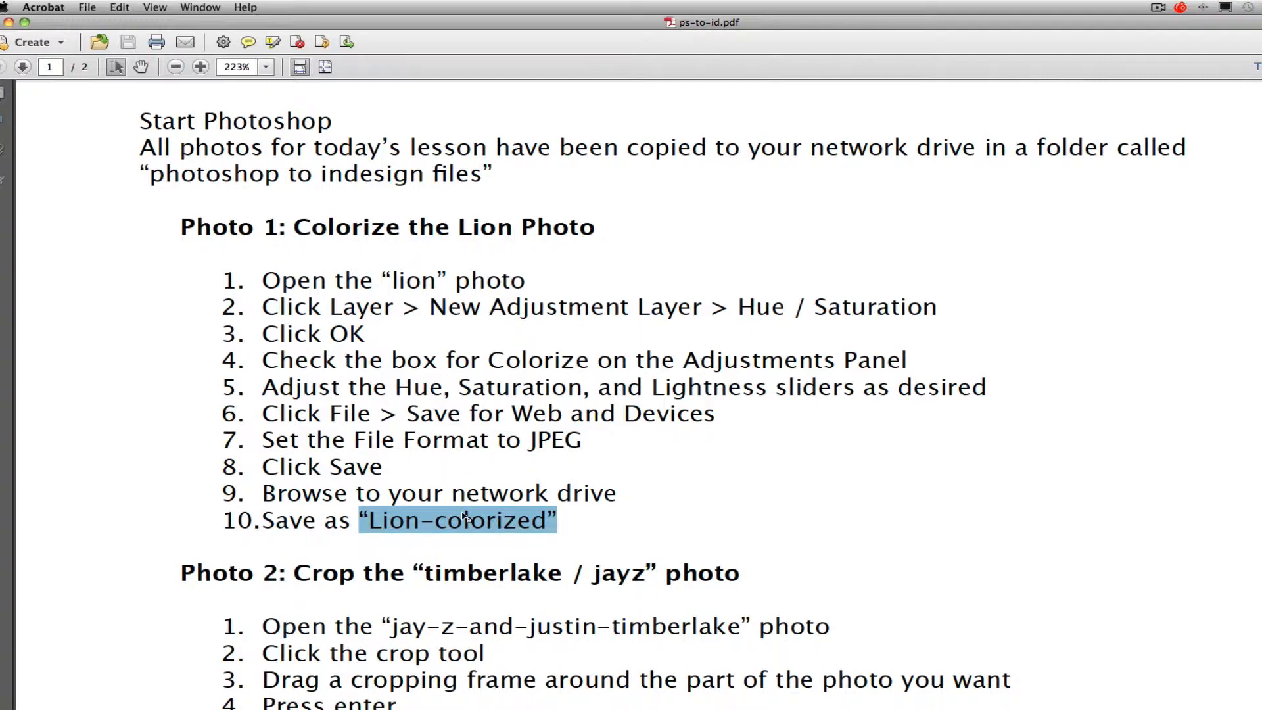
# Step: Switch to Photoshop and start a Save for Web export of the colorized lion with JPEG as the file format
pyautogui.press('super+Tab')
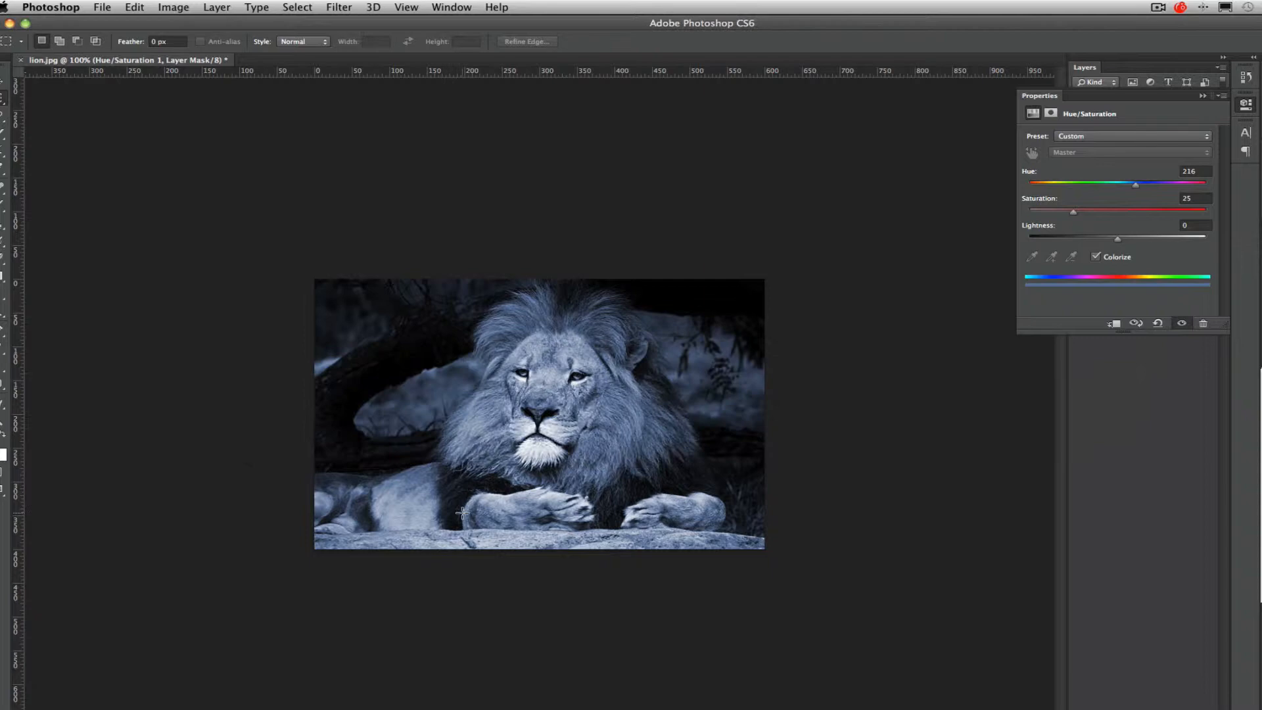
pyautogui.click(102, 8)
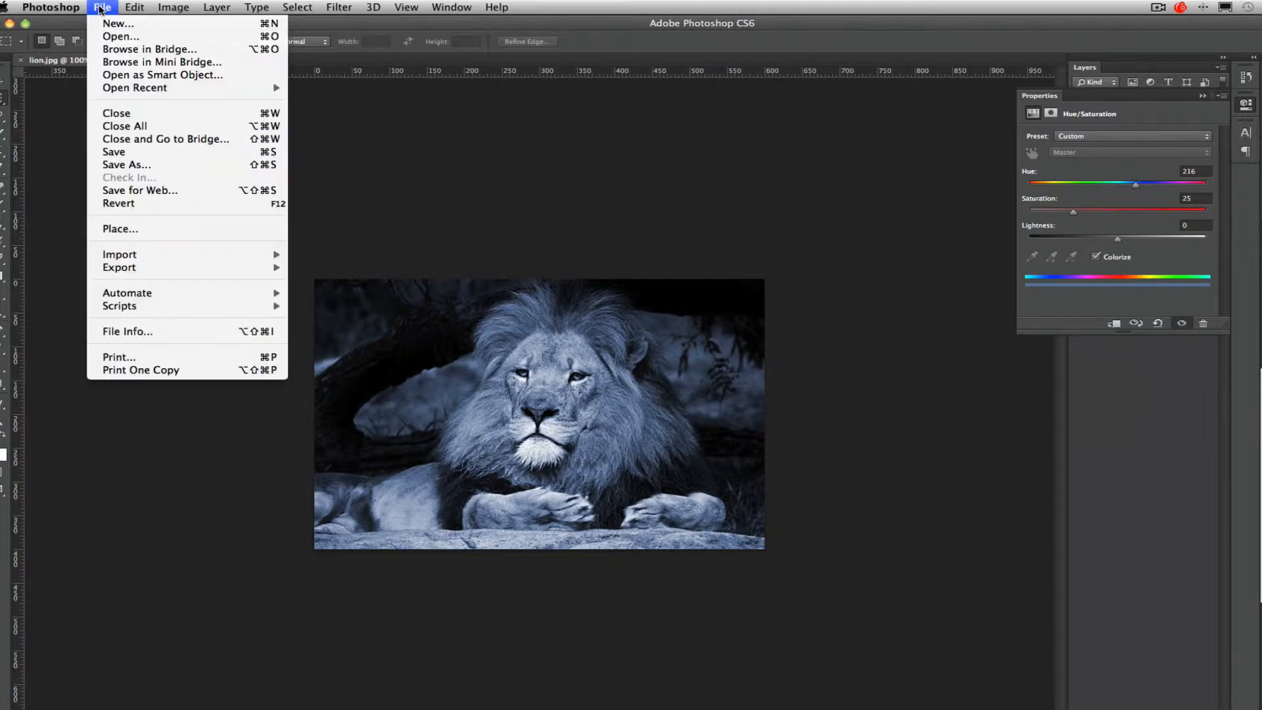
pyautogui.click(158, 193)
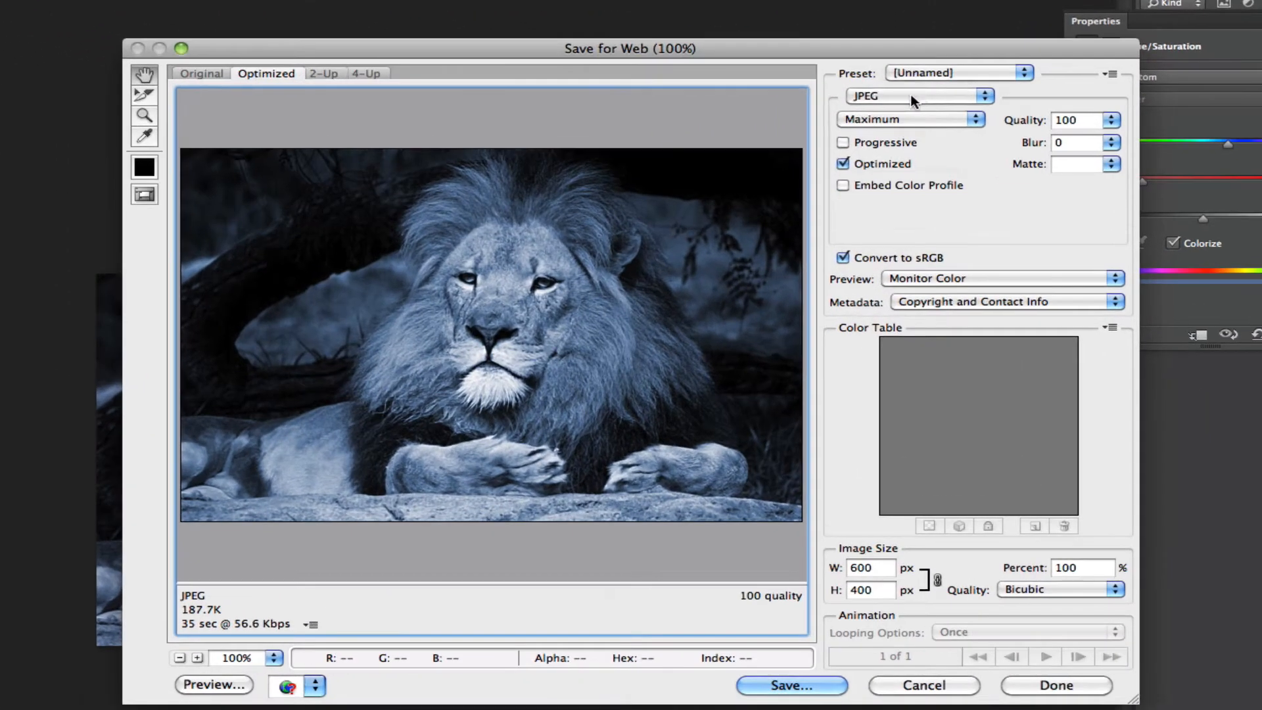
pyautogui.click(907, 152)
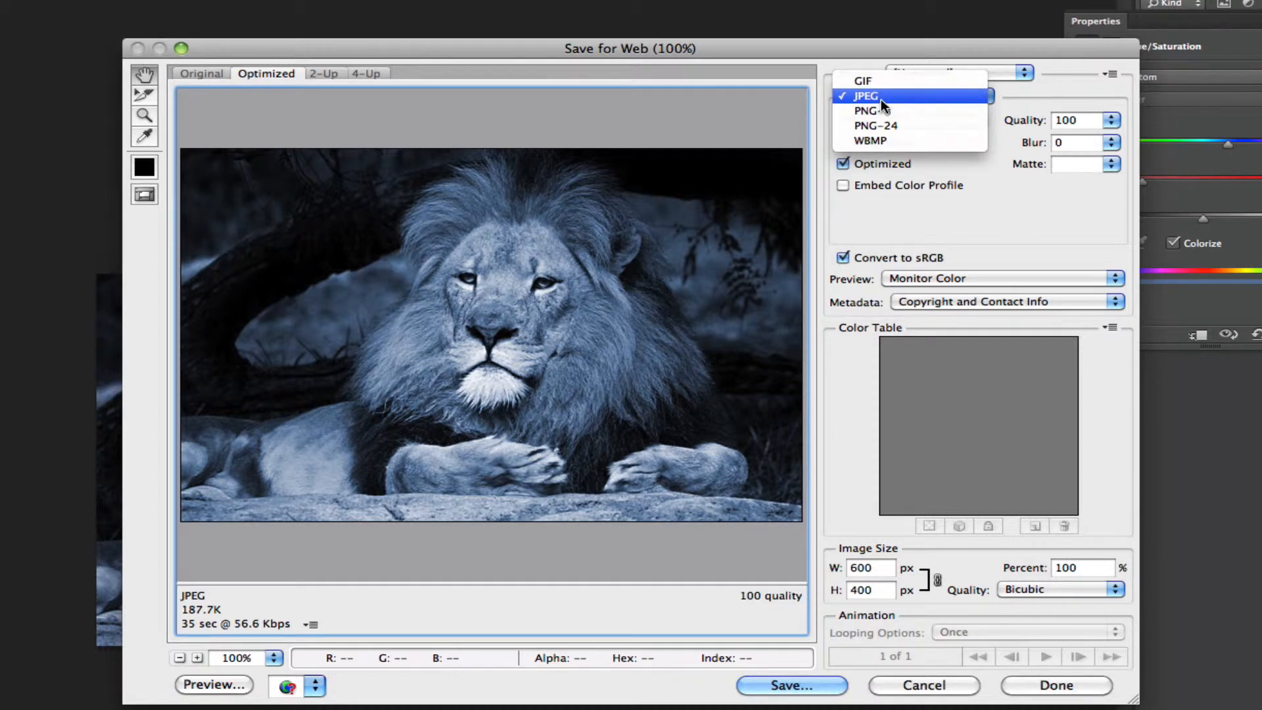
pyautogui.click(881, 98)
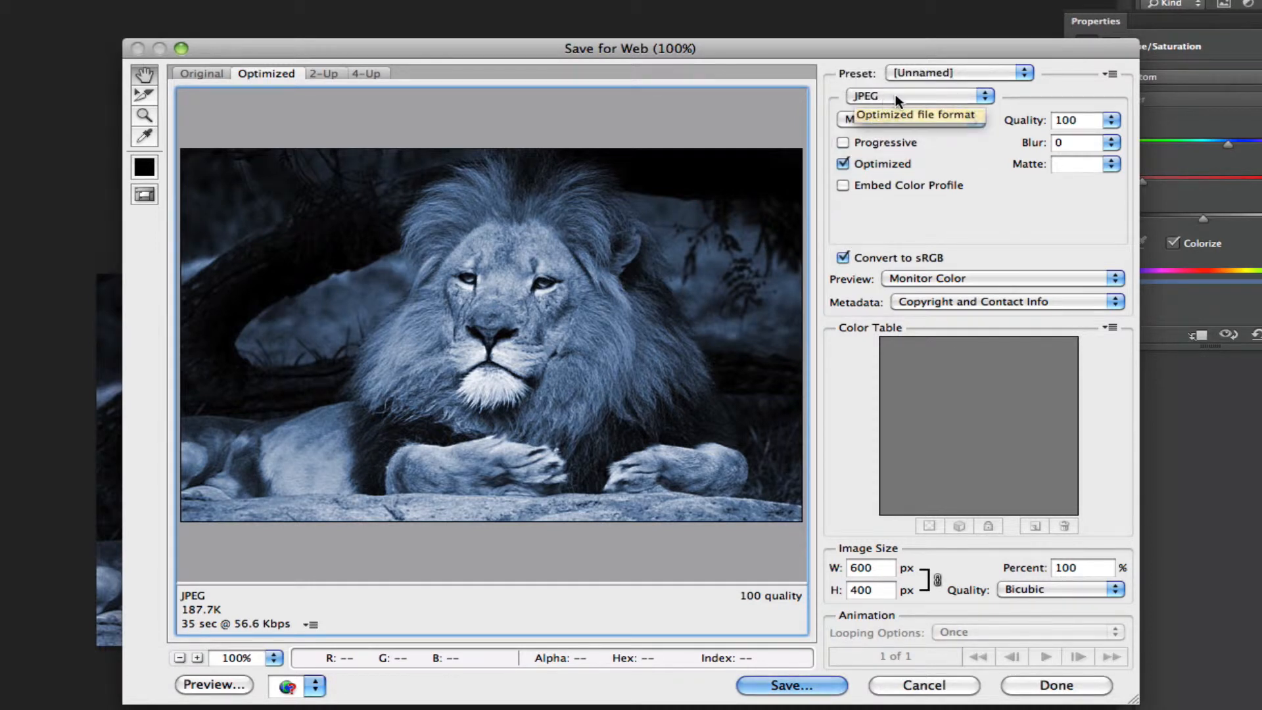
pyautogui.click(810, 684)
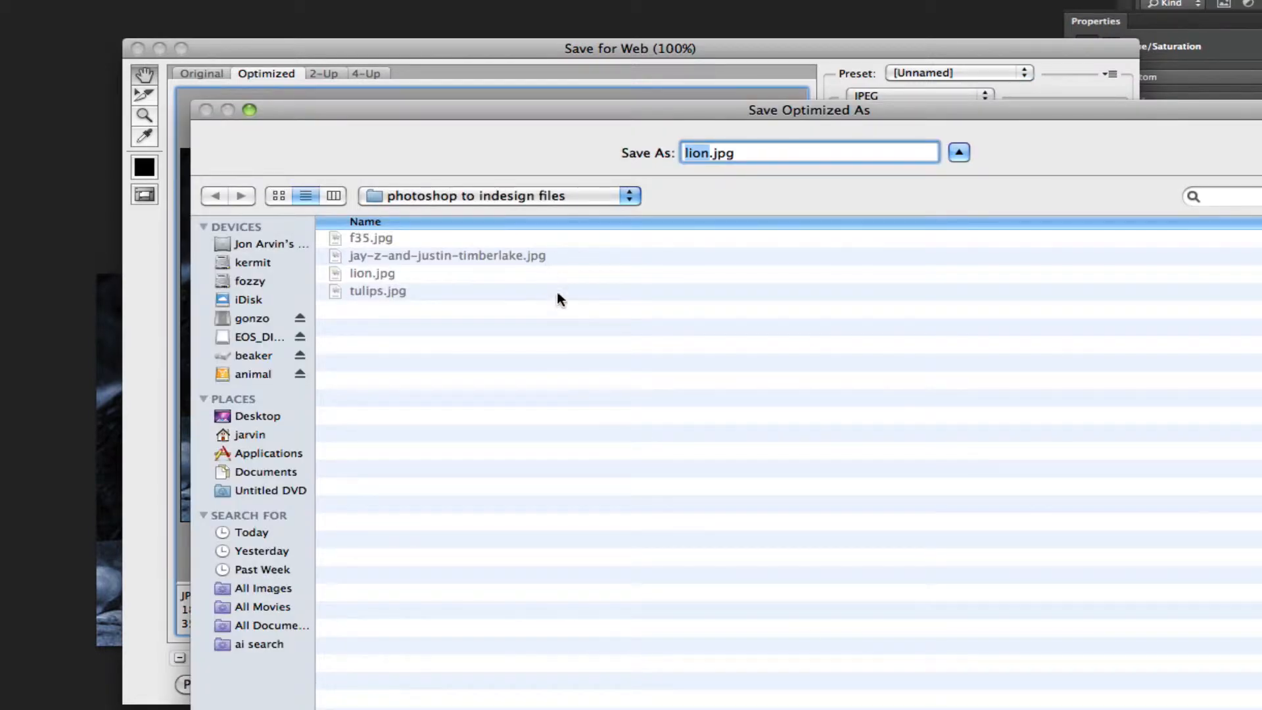
# Step: Save the optimized image as lion-coloized.jpg in the "photoshop to indesign files" folder
pyautogui.click(522, 197)
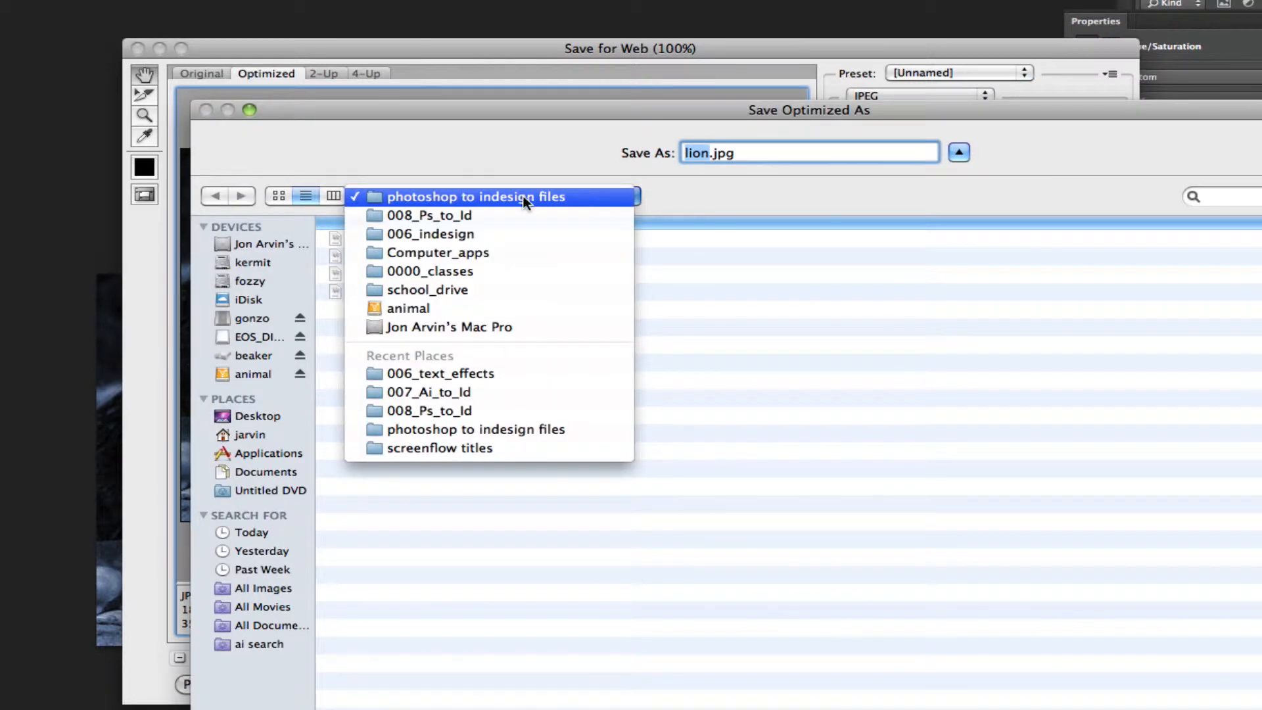
pyautogui.click(524, 193)
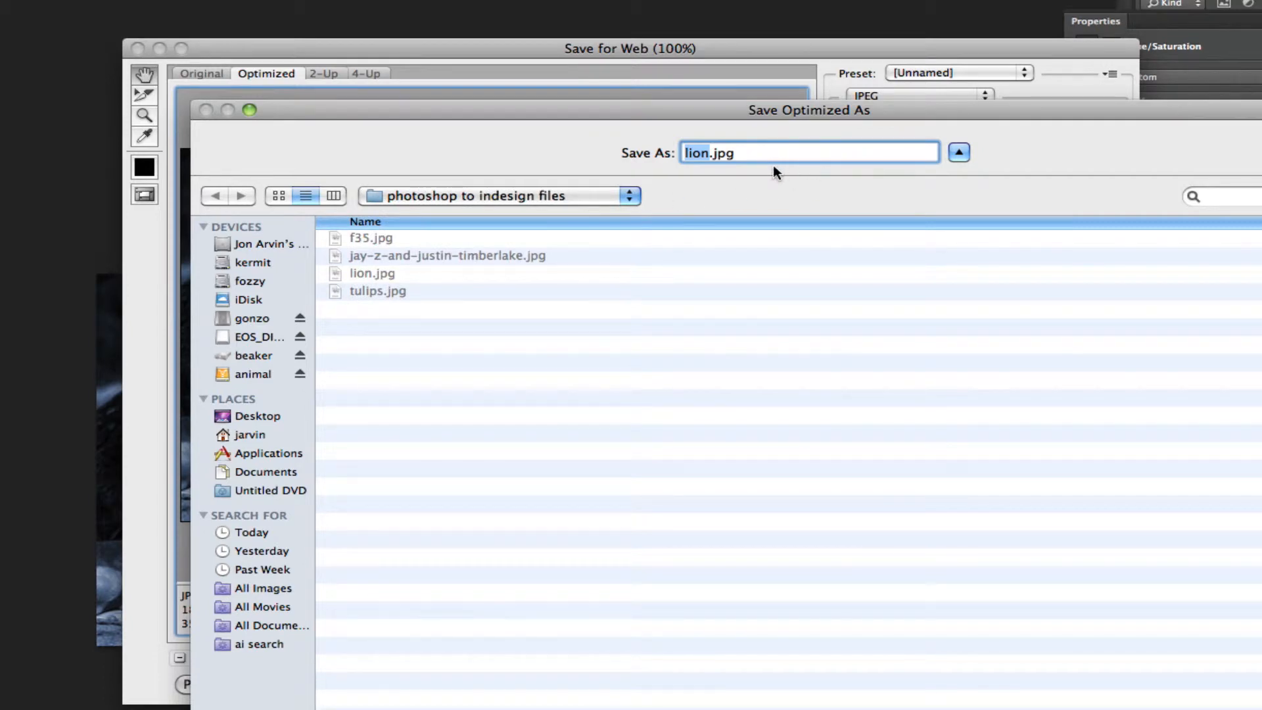
pyautogui.press('BackSpace')
pyautogui.write('lion-')
pyautogui.write('coloize')
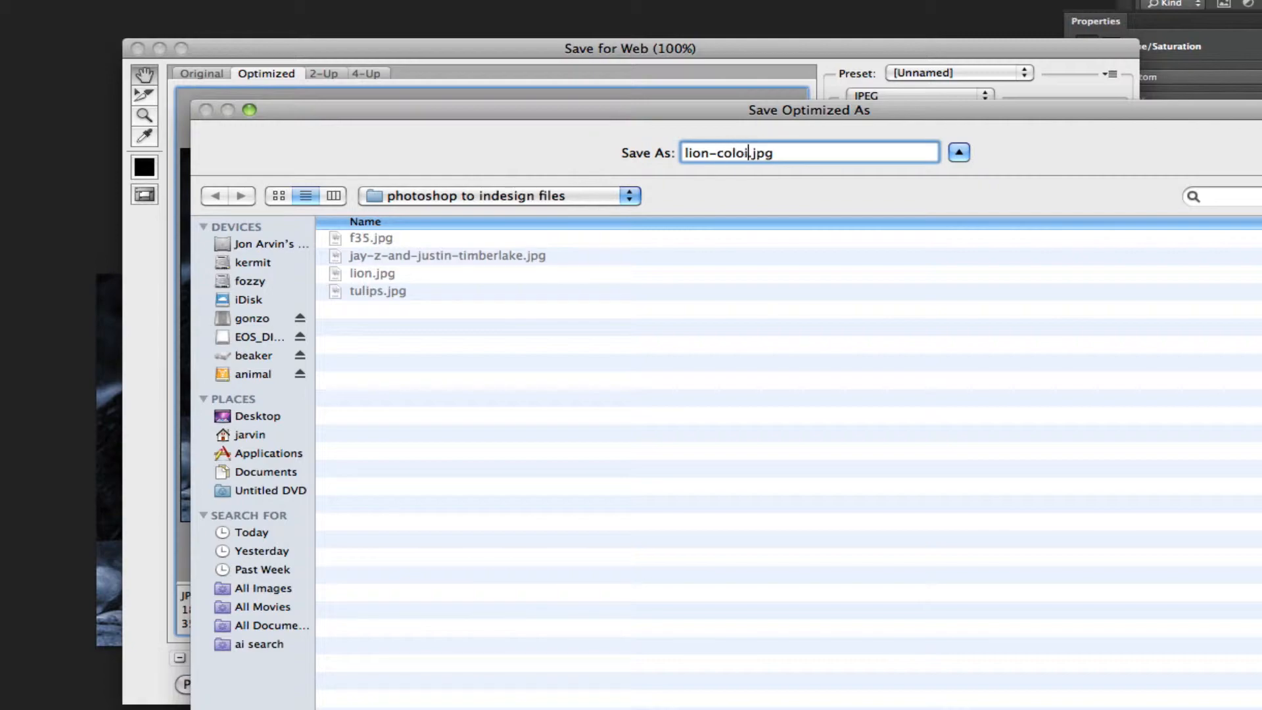
pyautogui.write('d')
pyautogui.press('Return')
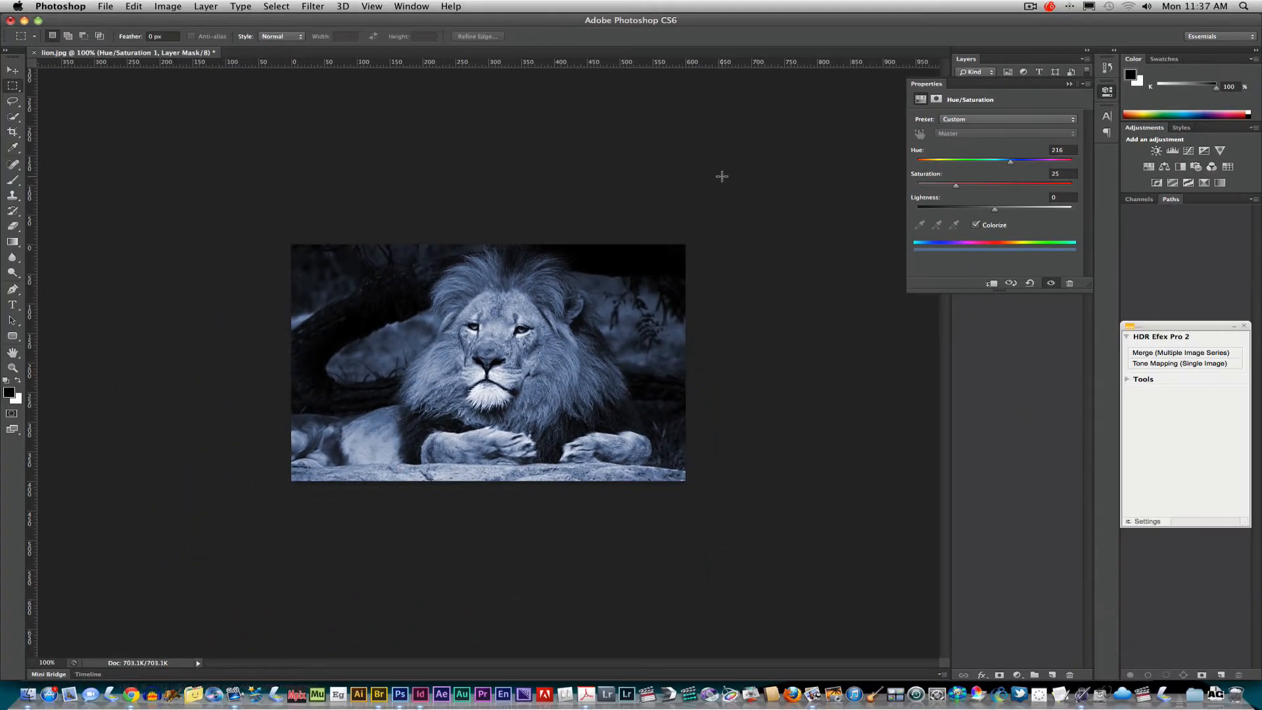
# Step: Check the Photo 2 instructions in the Acrobat handout, and open jay-z-and-justin-timberlake.jpg in Photoshop
pyautogui.press('super+Tab')
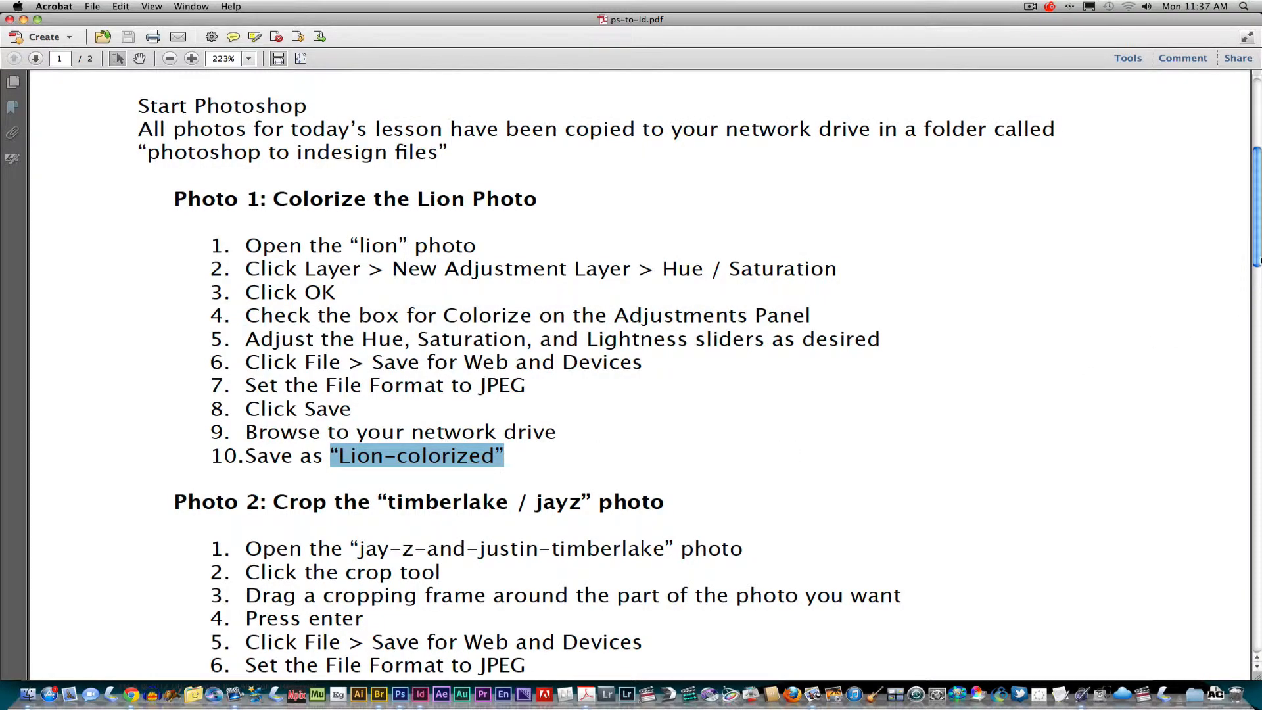
pyautogui.scroll(-10, 748, 254)
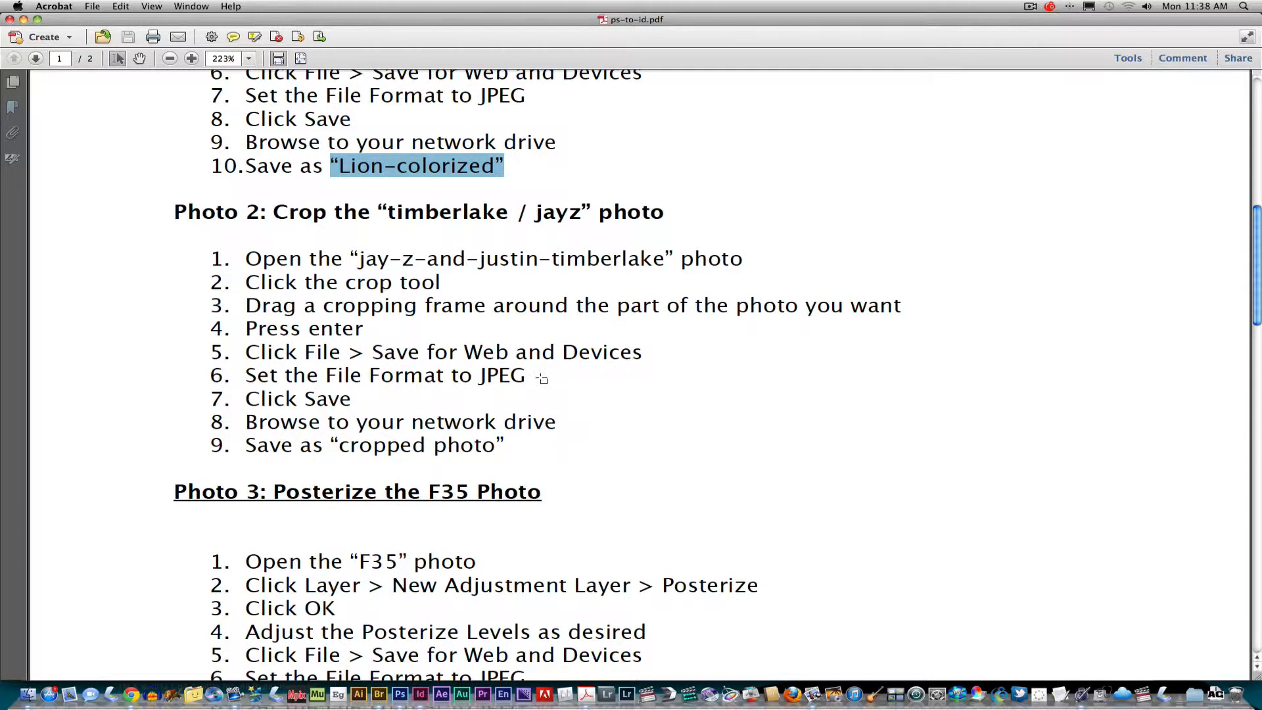
pyautogui.press('super+Tab')
pyautogui.click(106, 7)
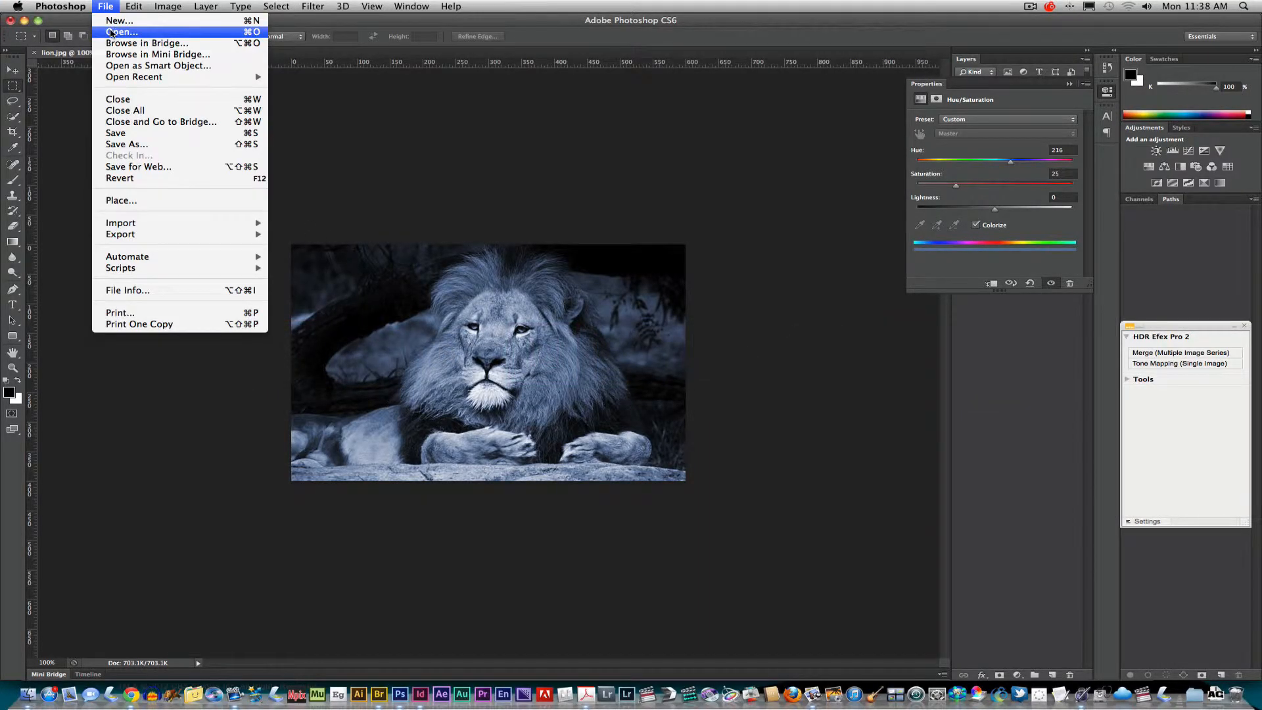
pyautogui.click(110, 31)
pyautogui.click(485, 149)
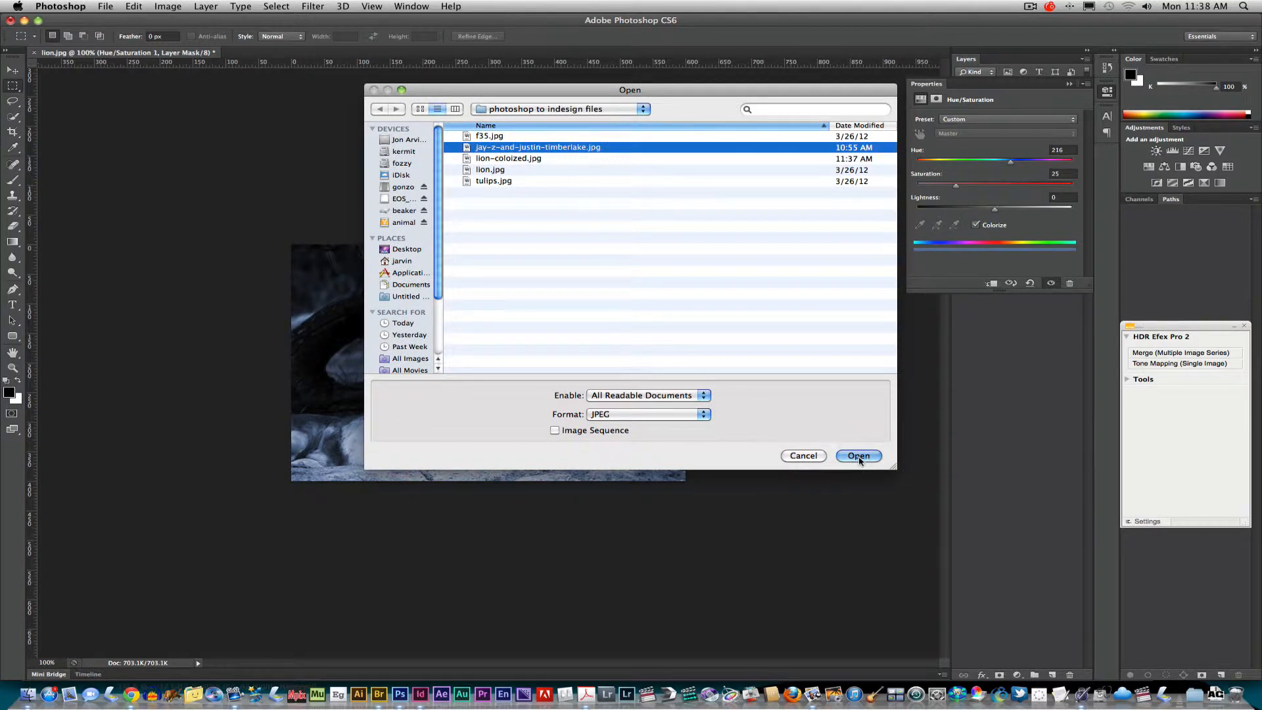
pyautogui.click(859, 456)
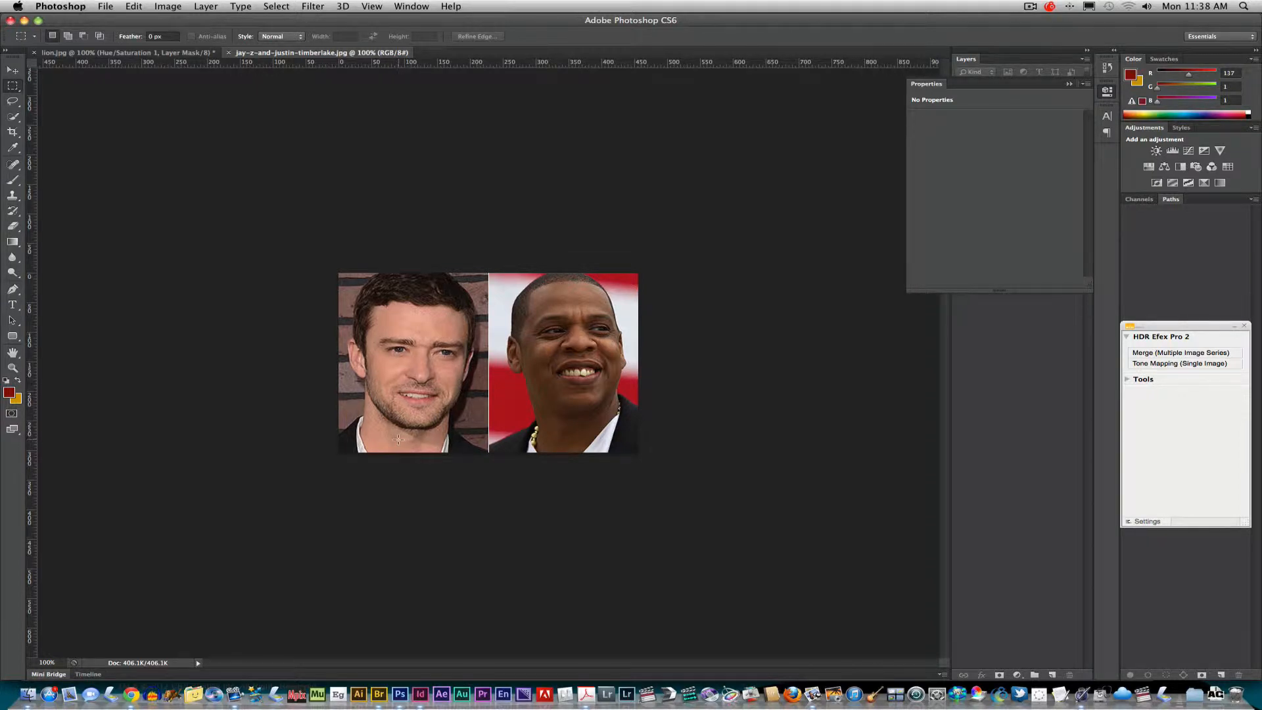
# Step: Crop the double portrait to the man in front of the brick wall, cutting the other half off at the white dividing line
pyautogui.click(12, 134)
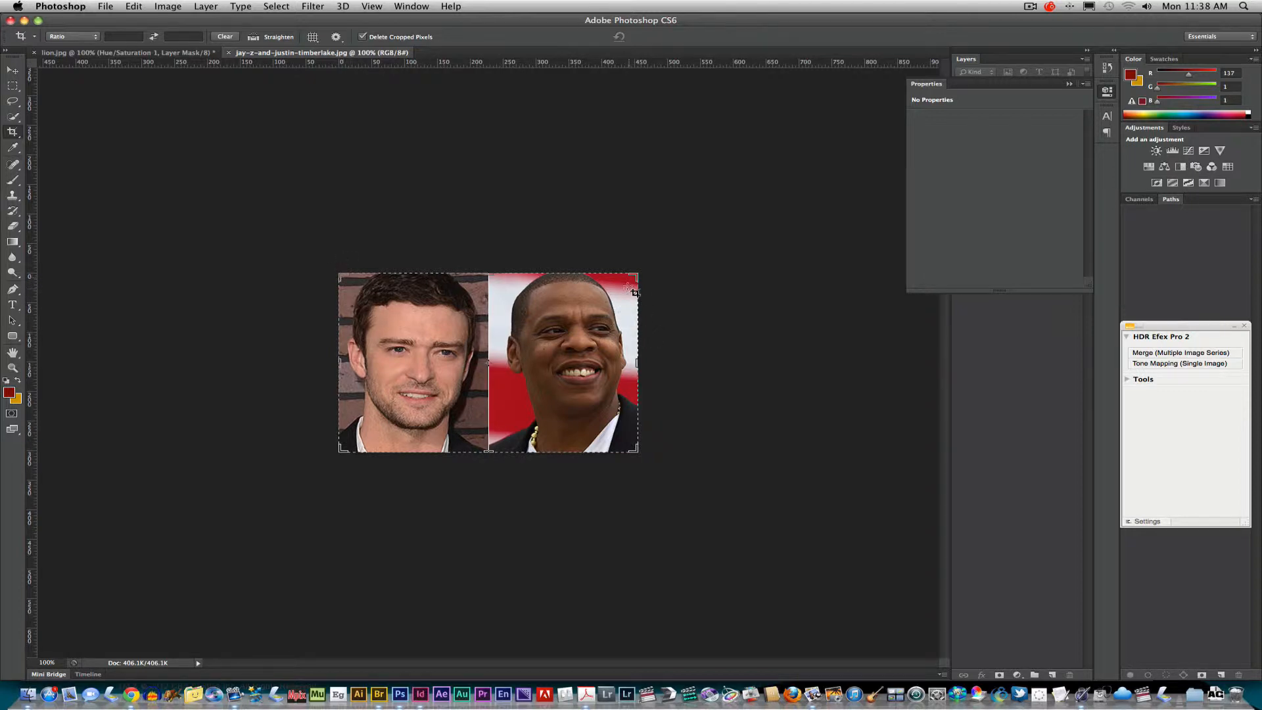
pyautogui.moveTo(635, 275); pyautogui.dragTo(561, 276)
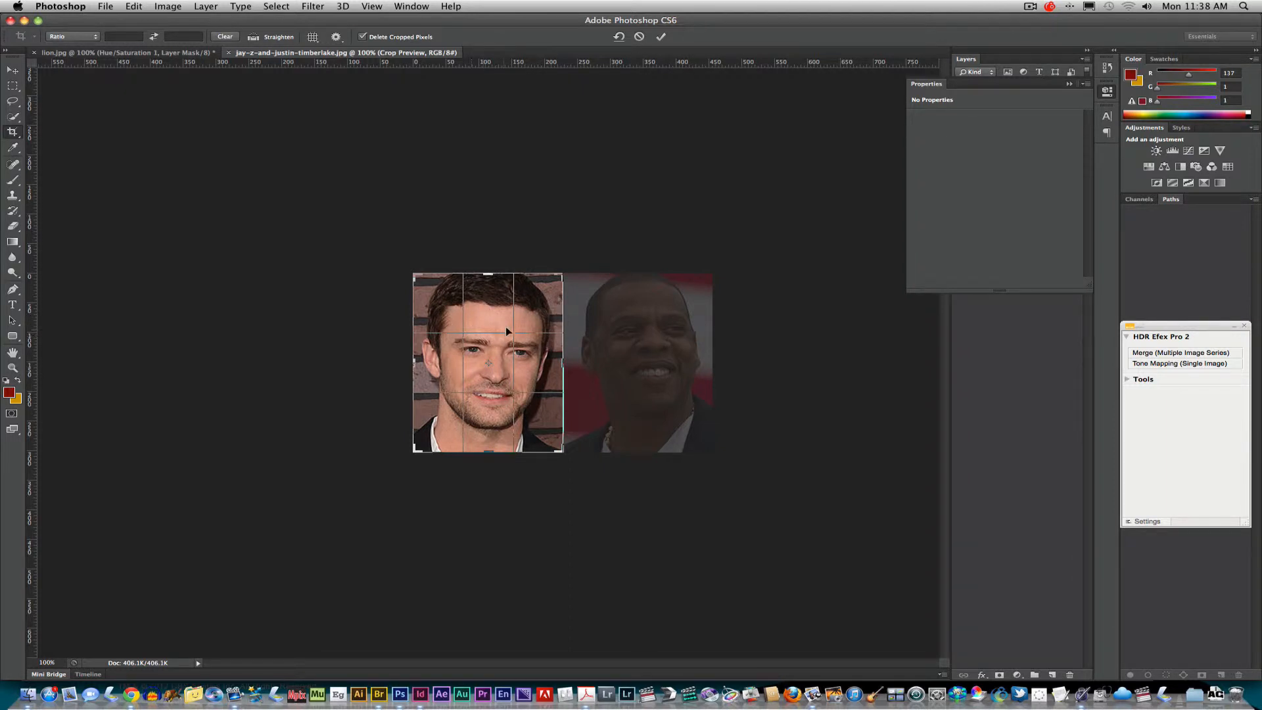
pyautogui.press('Return')
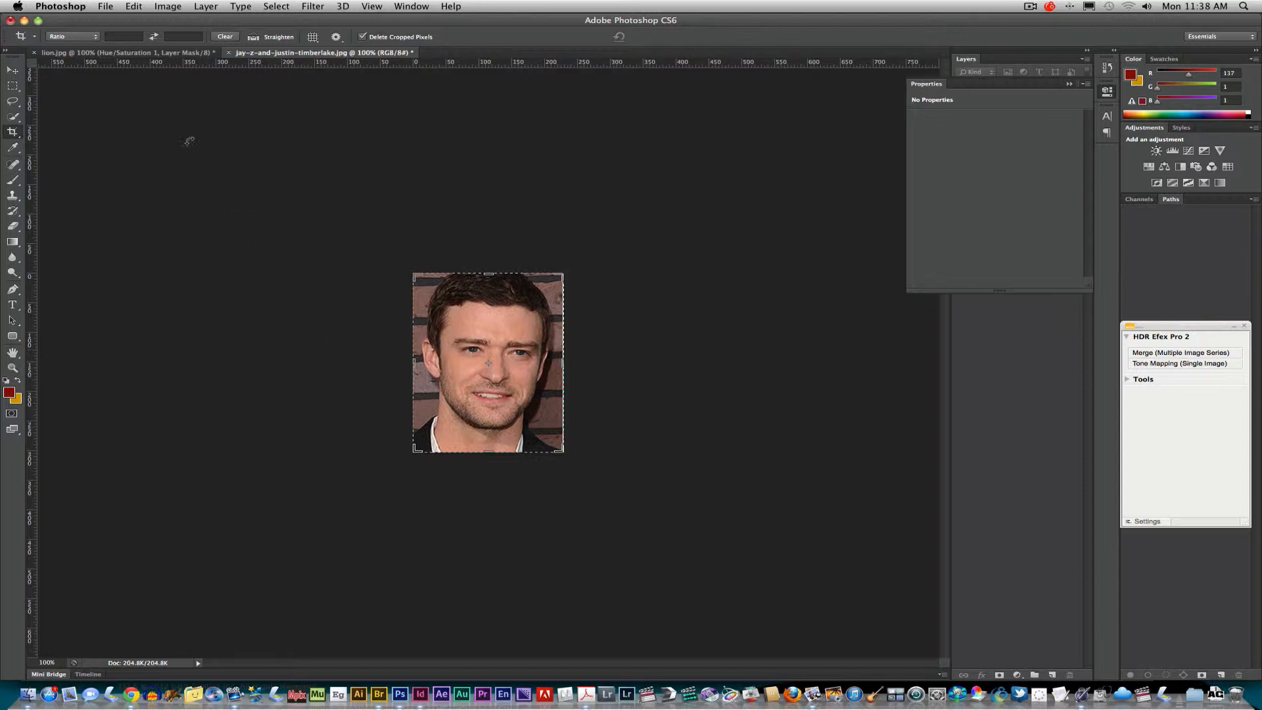
# Step: Export the cropped portrait with Save for Web as a JPEG named cropped.jpg in the "photoshop to indesign files" folder
pyautogui.click(106, 7)
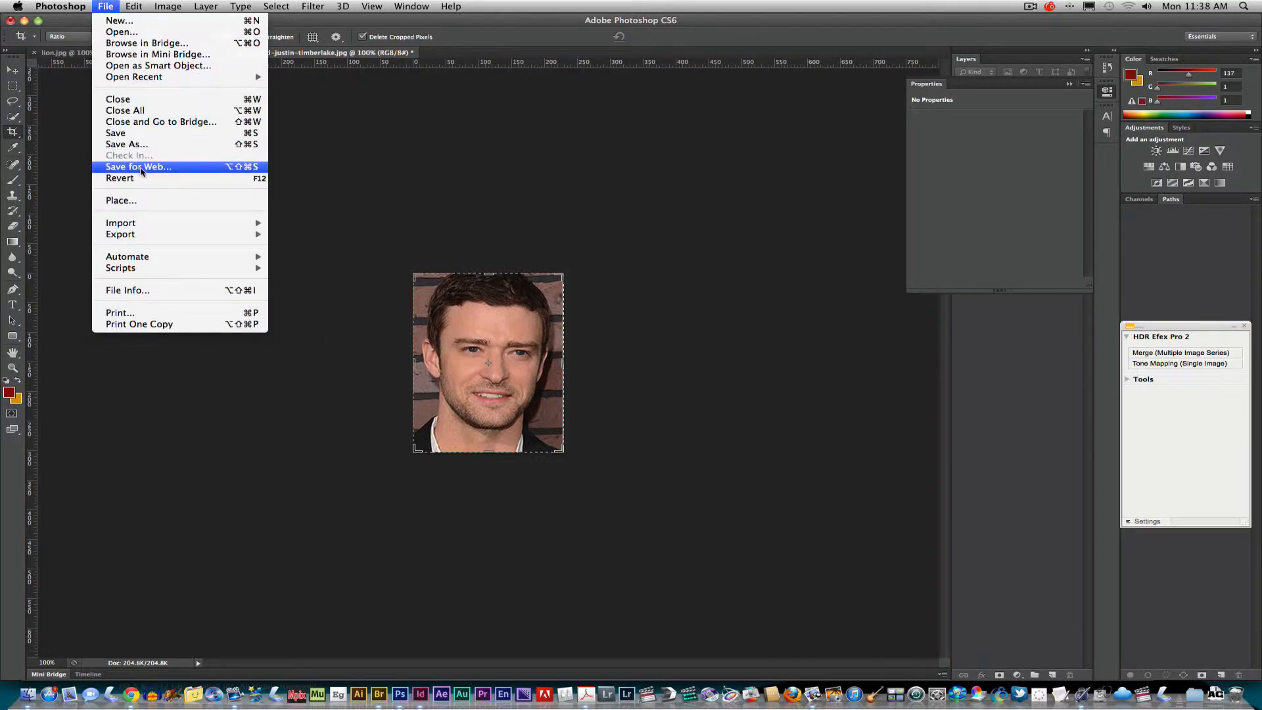
pyautogui.click(142, 169)
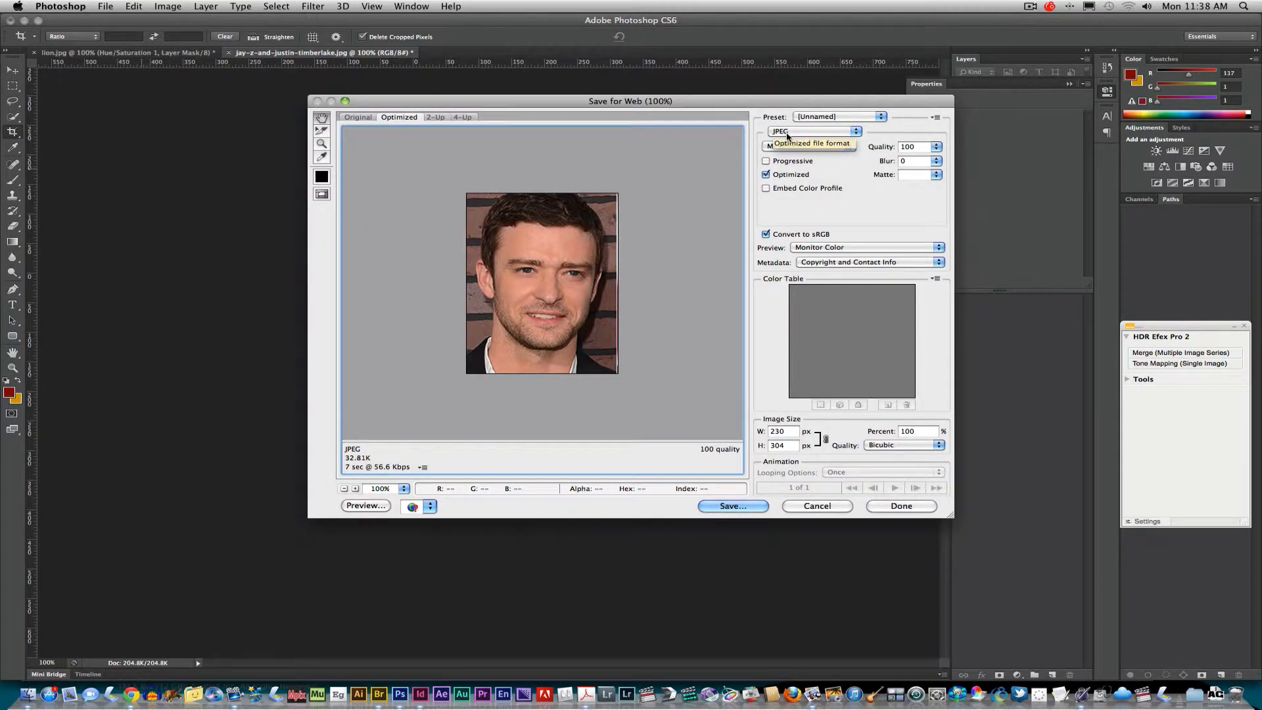
pyautogui.click(734, 506)
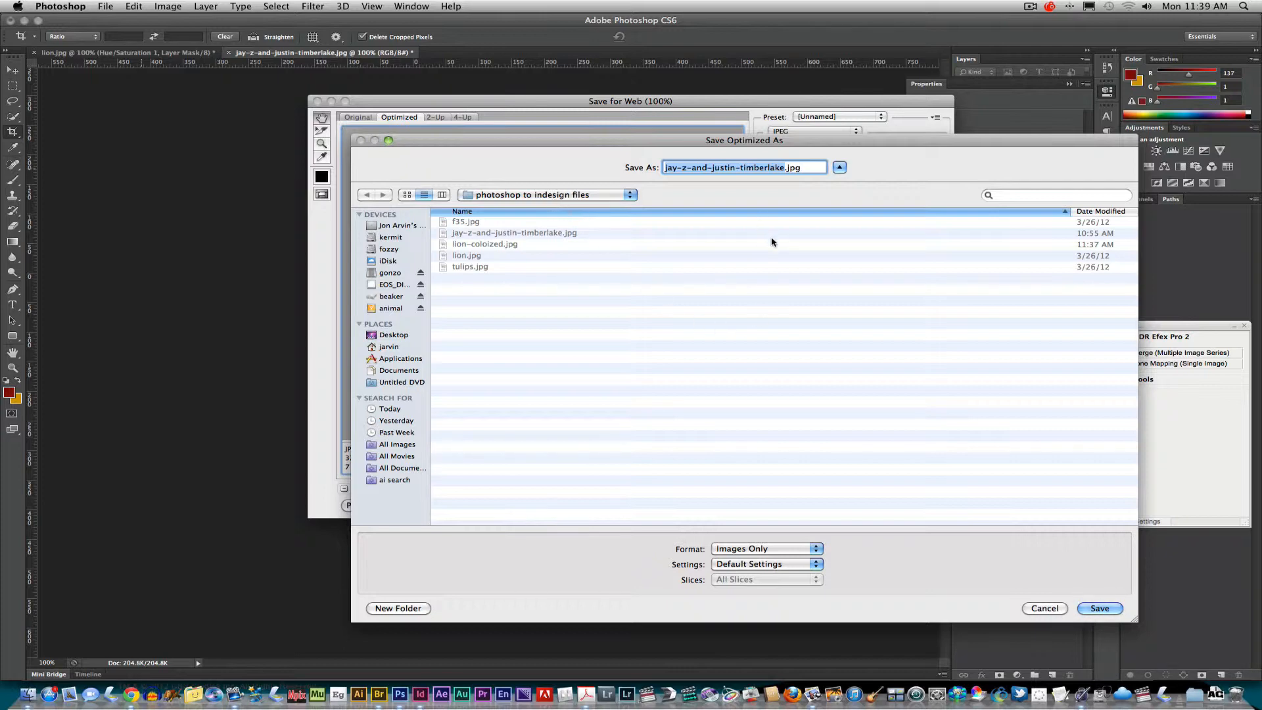
pyautogui.write('cropped')
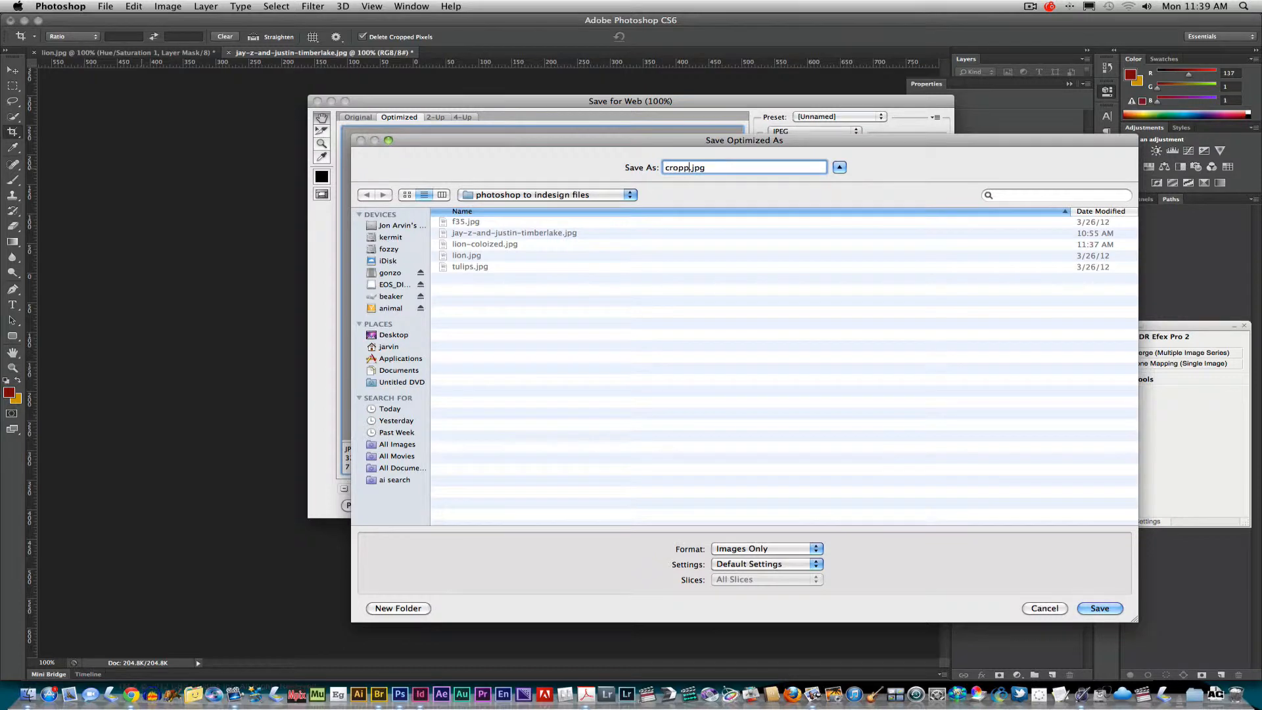
pyautogui.press('Return')
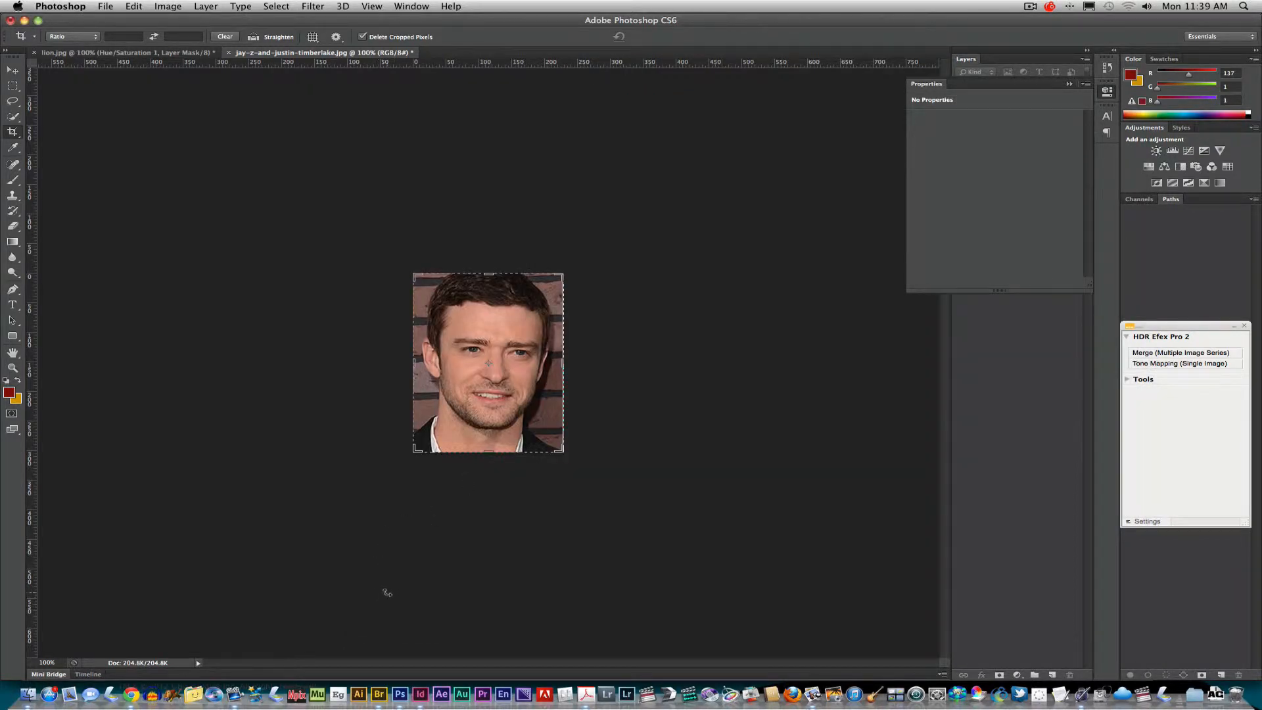
# Step: Check the Photo 3 posterize instructions in the Acrobat handout, and open f35.jpg in Photoshop
pyautogui.press('super+Tab')
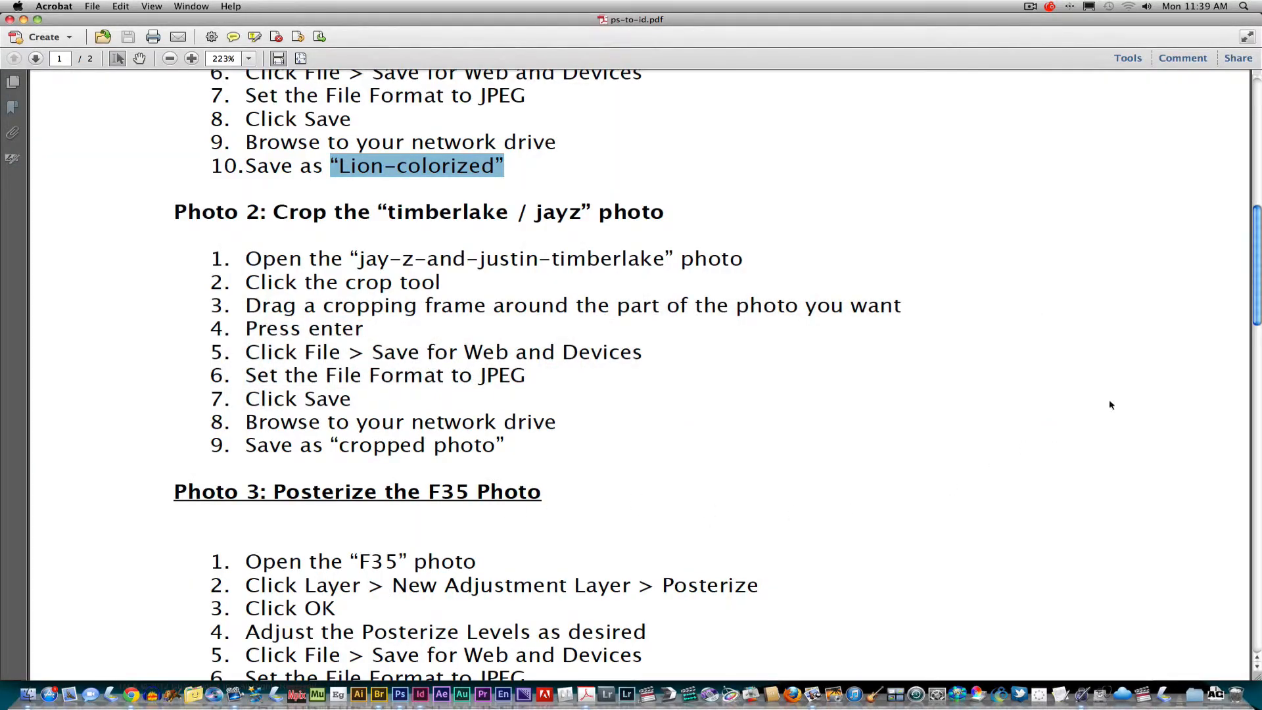
pyautogui.moveTo(1257, 309); pyautogui.dragTo(1245, 375)
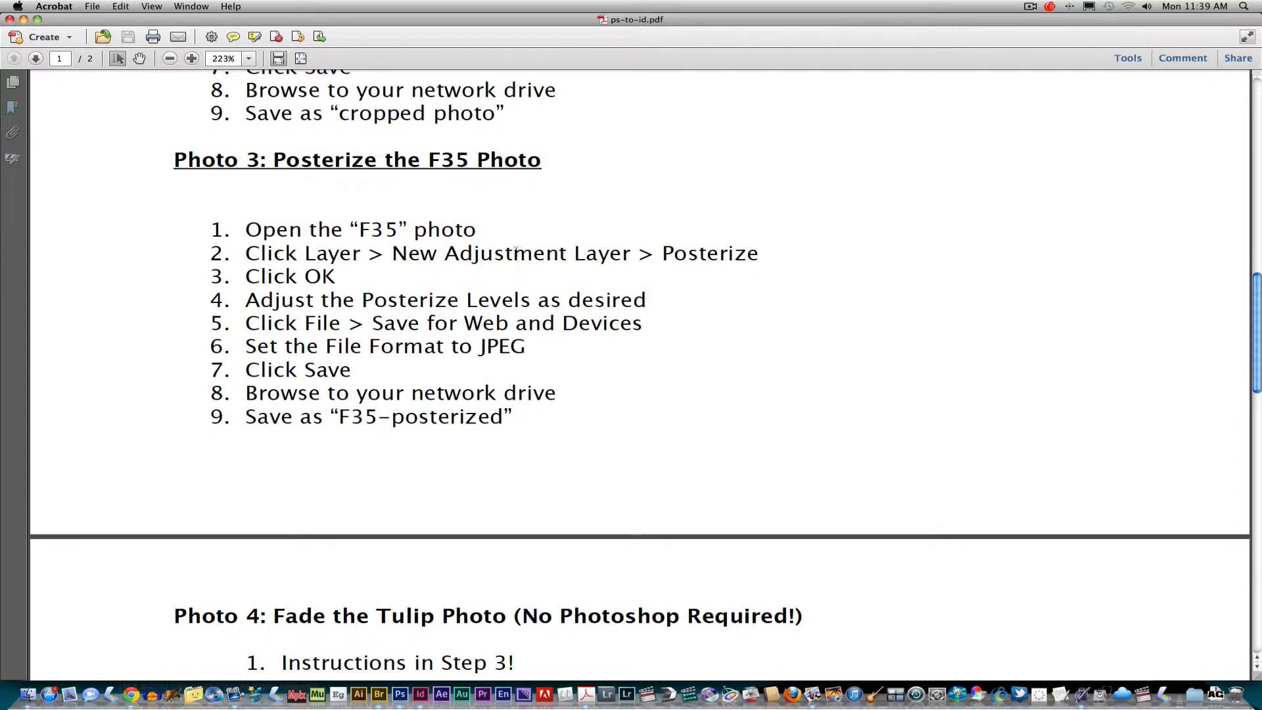
pyautogui.moveTo(393, 253); pyautogui.dragTo(593, 254)
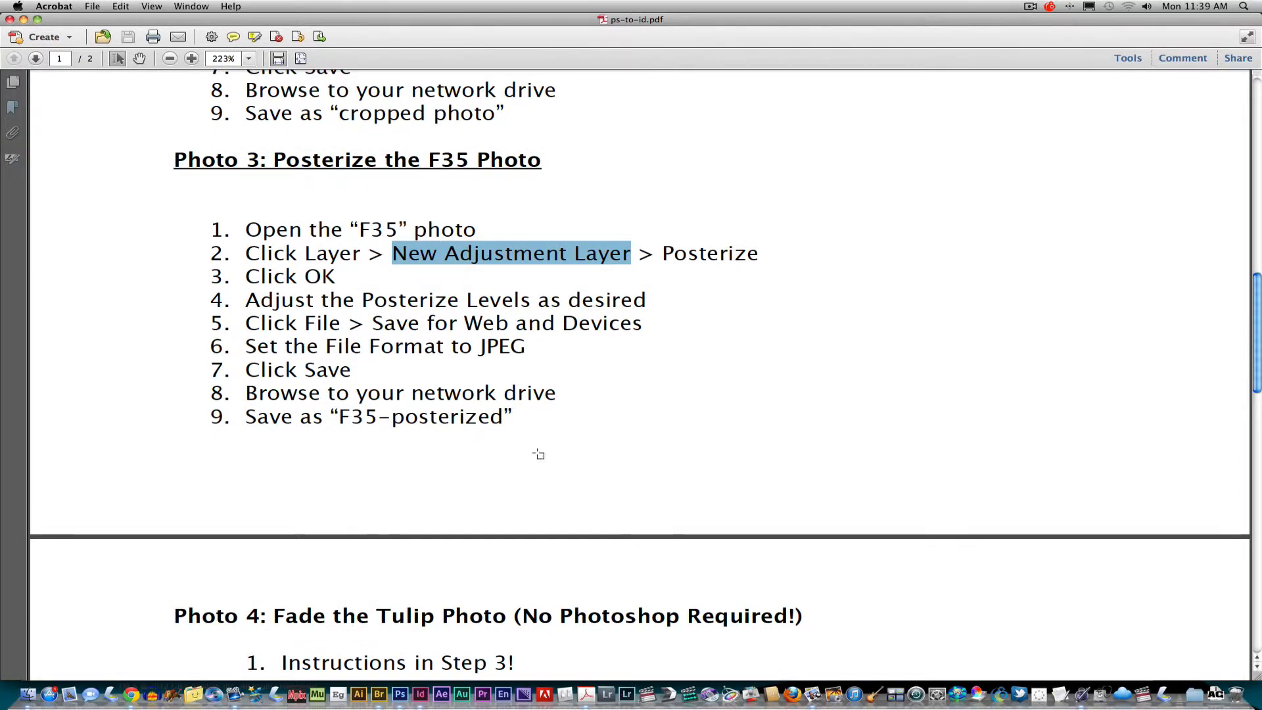
pyautogui.press('super+Tab')
pyautogui.click(110, 8)
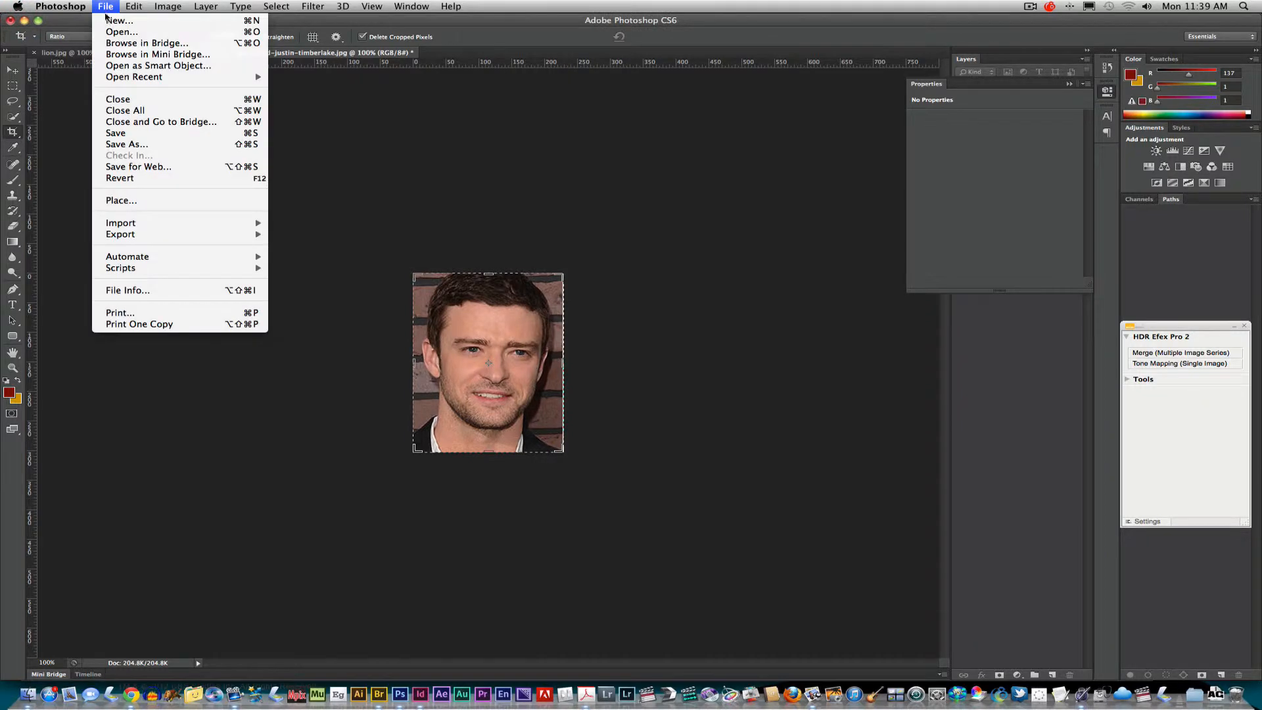
pyautogui.click(109, 32)
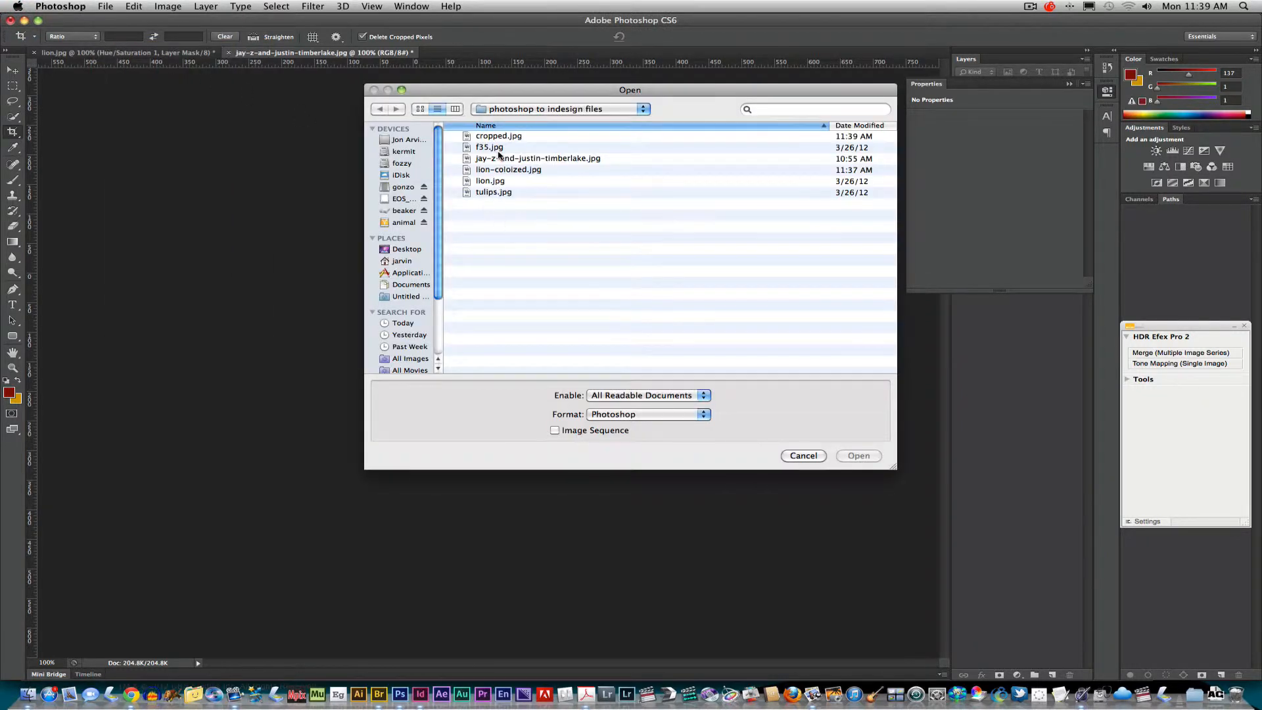
pyautogui.click(495, 150)
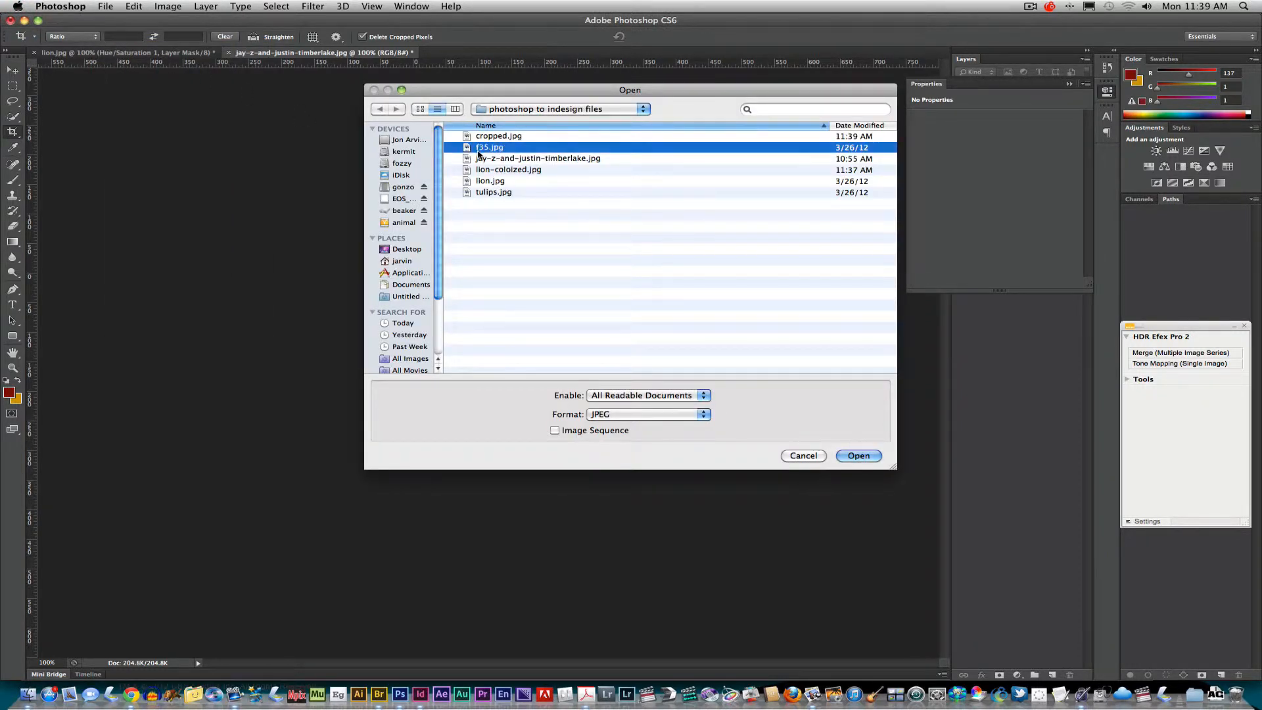
pyautogui.click(857, 455)
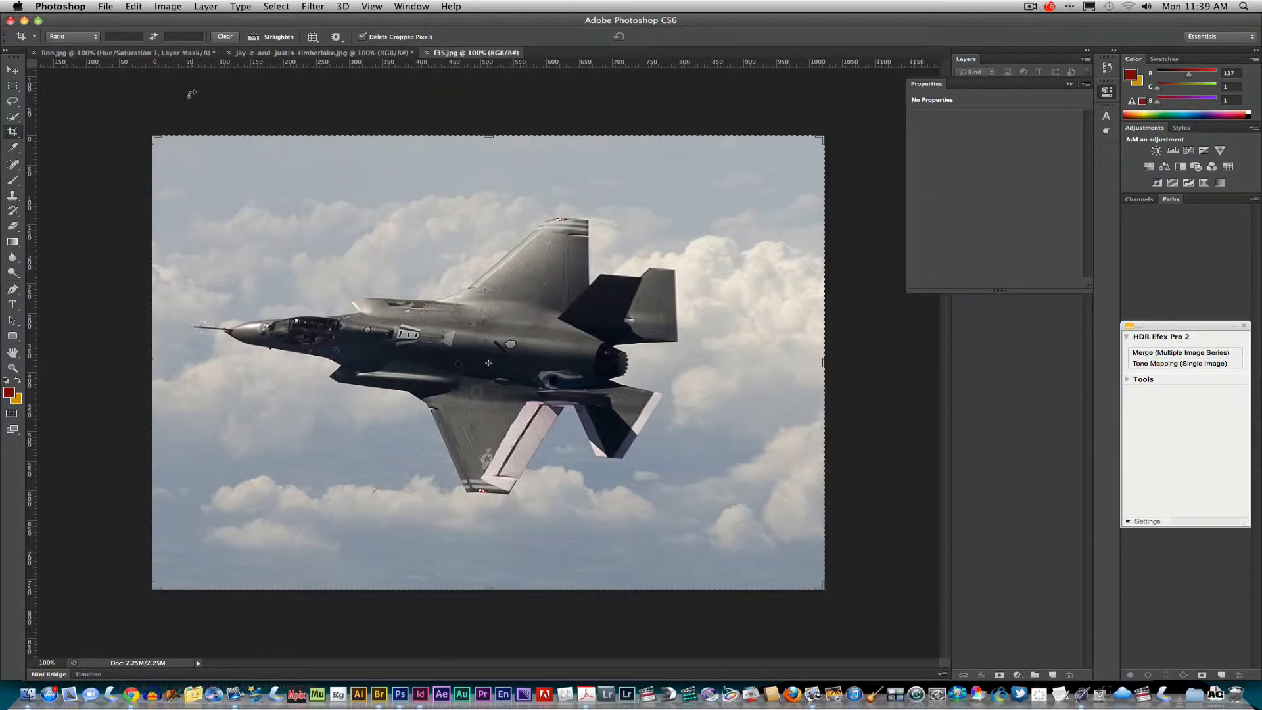
# Step: Add a Posterize adjustment layer above the F35 jet photo, keeping the default layer name, Normal mode and 100% opacity
pyautogui.click(209, 9)
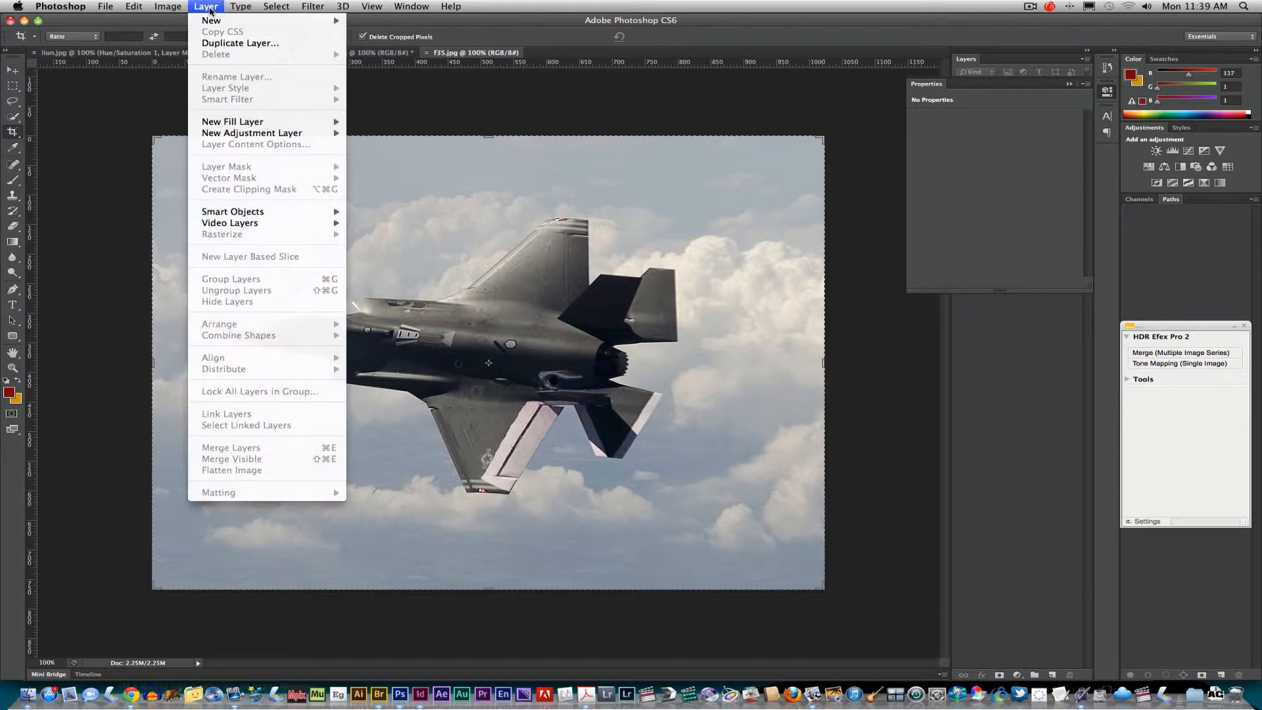
pyautogui.moveTo(266, 133)
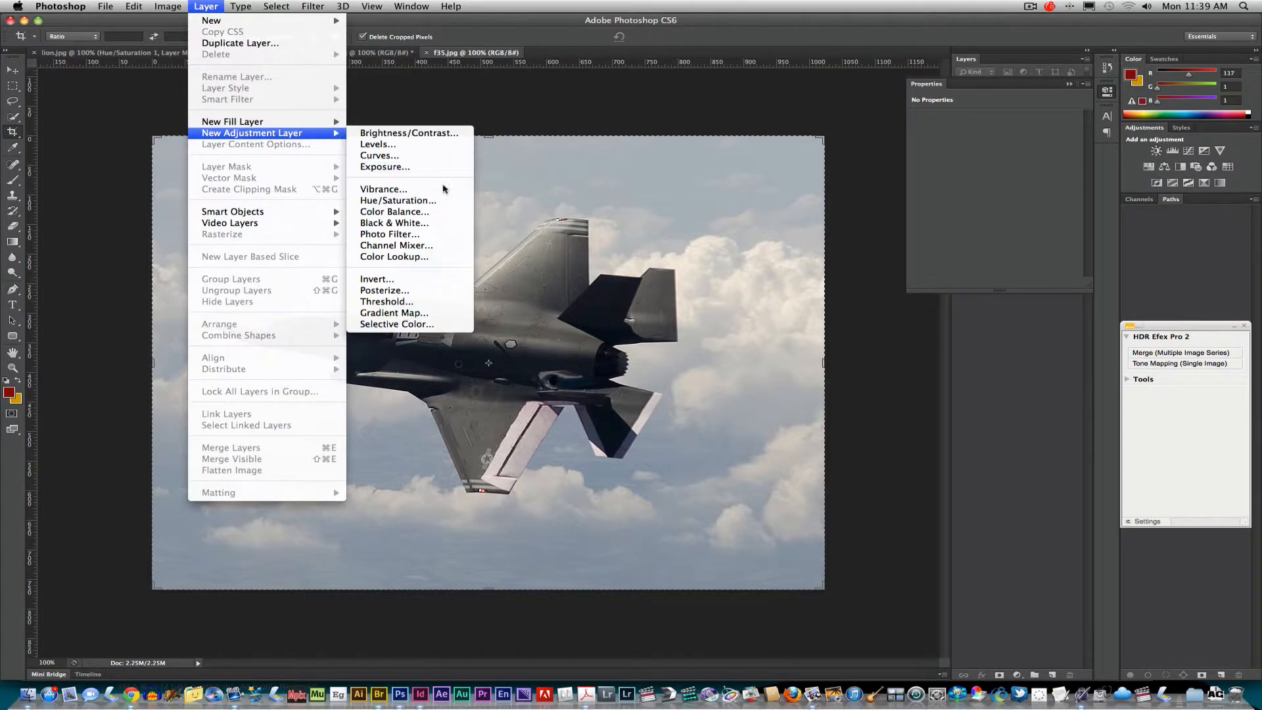
pyautogui.click(415, 293)
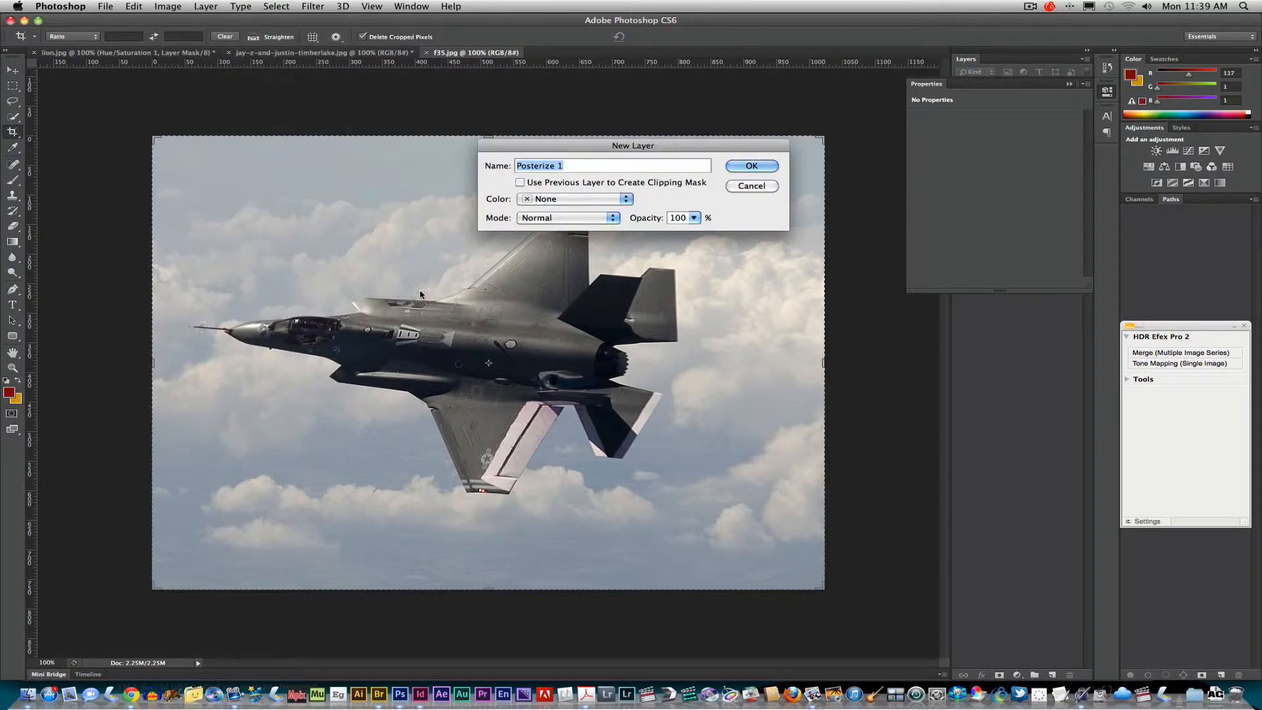
pyautogui.click(756, 166)
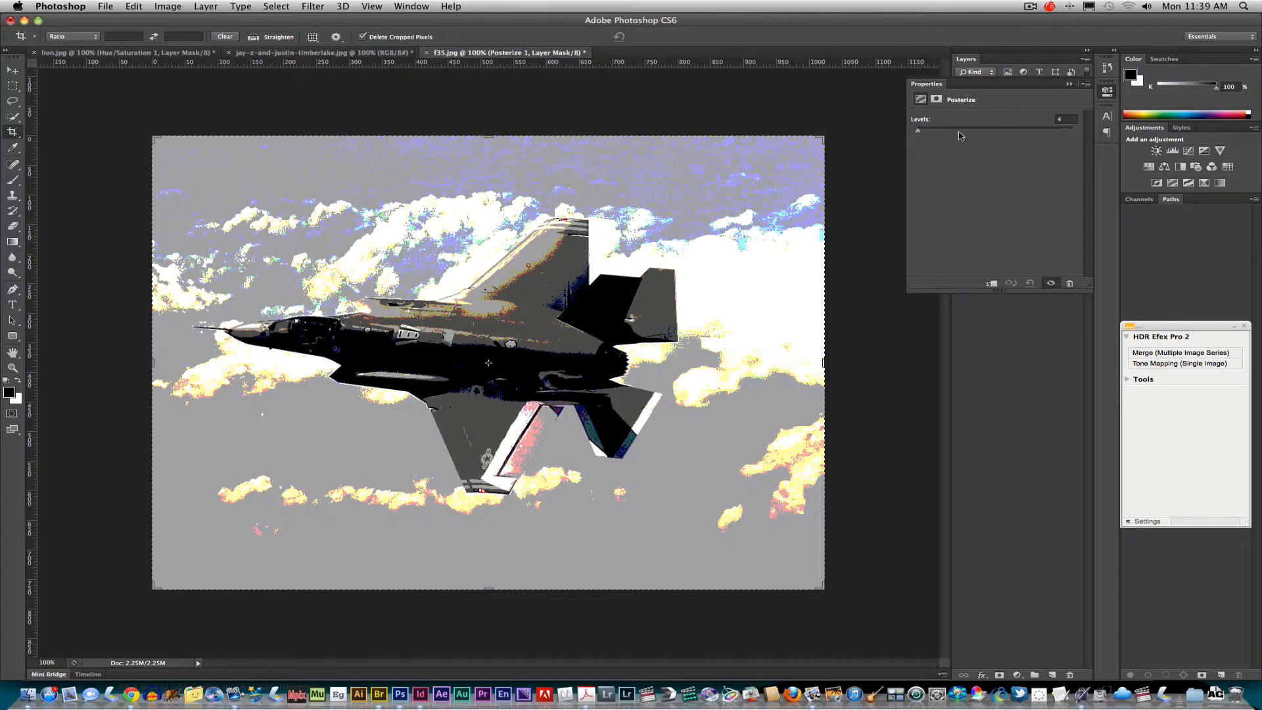
# Step: Try Posterize levels of 2 and 4 on the jet photo, and settle on 7 levels
pyautogui.moveTo(920, 132)
pyautogui.mouseDown()
pyautogui.moveTo(1002, 146)
pyautogui.moveTo(915, 134)
pyautogui.mouseUp()
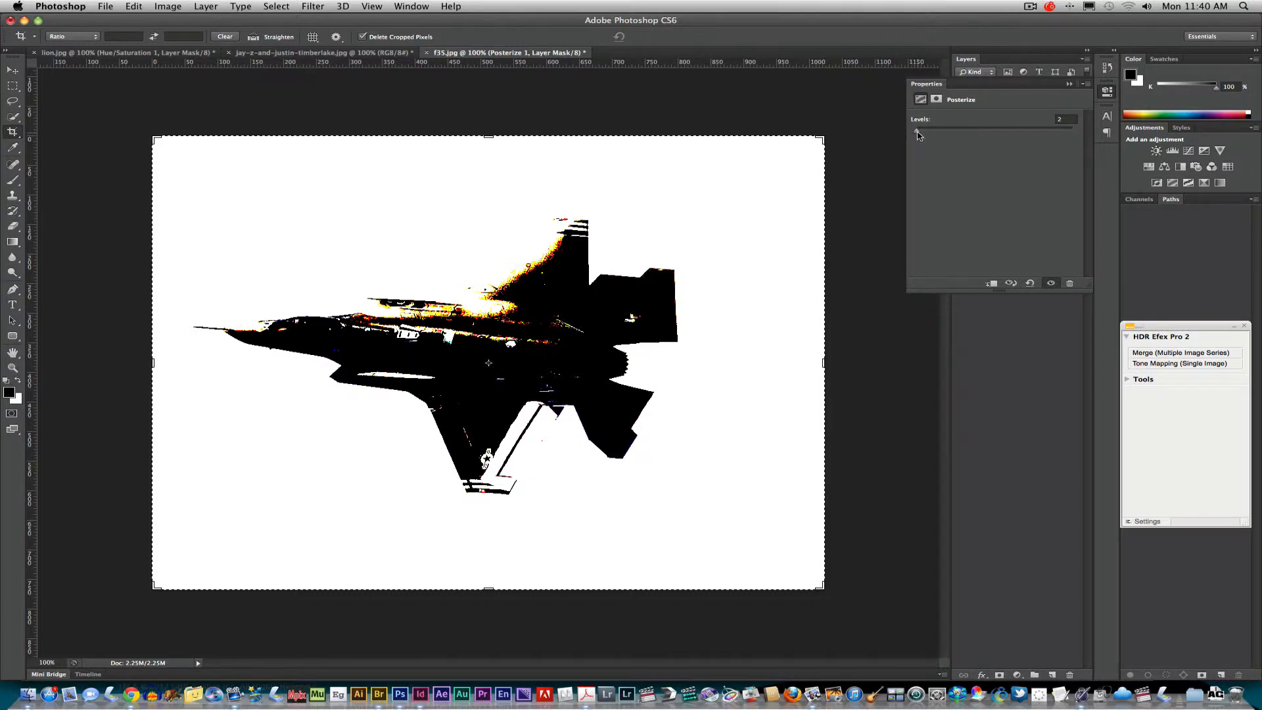
pyautogui.moveTo(919, 135); pyautogui.dragTo(919, 136)
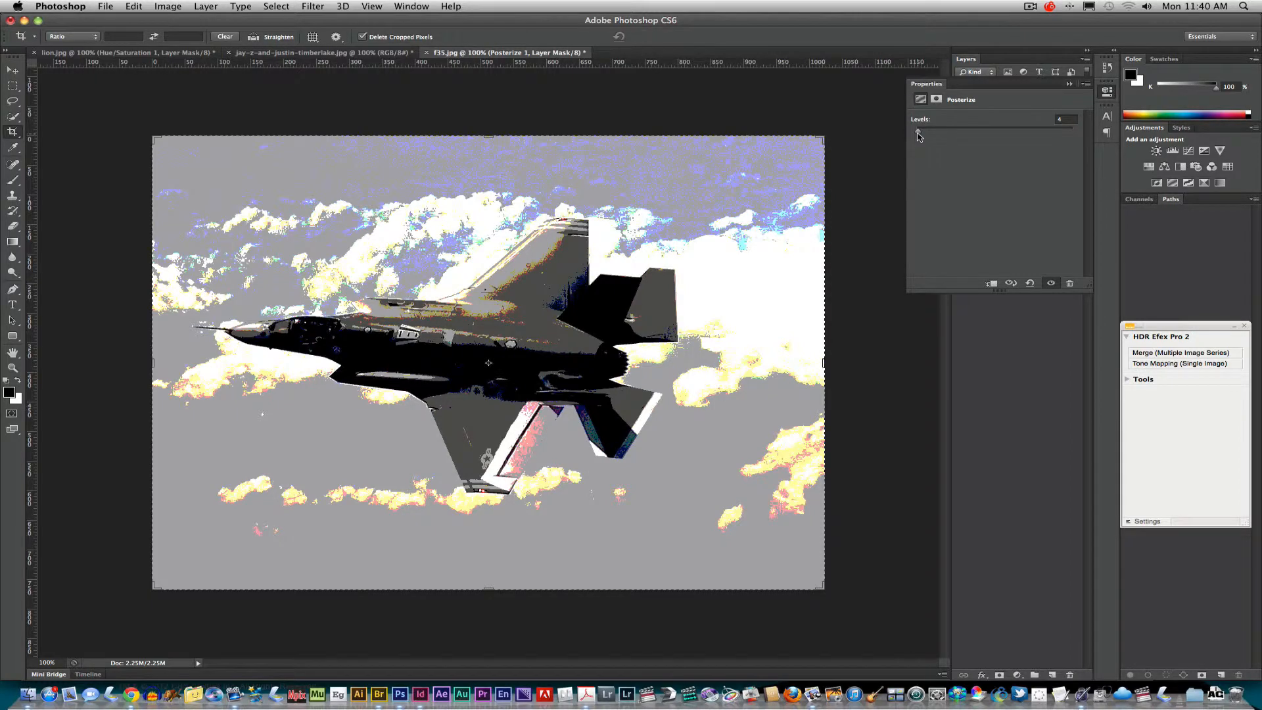
pyautogui.moveTo(919, 136); pyautogui.dragTo(920, 136)
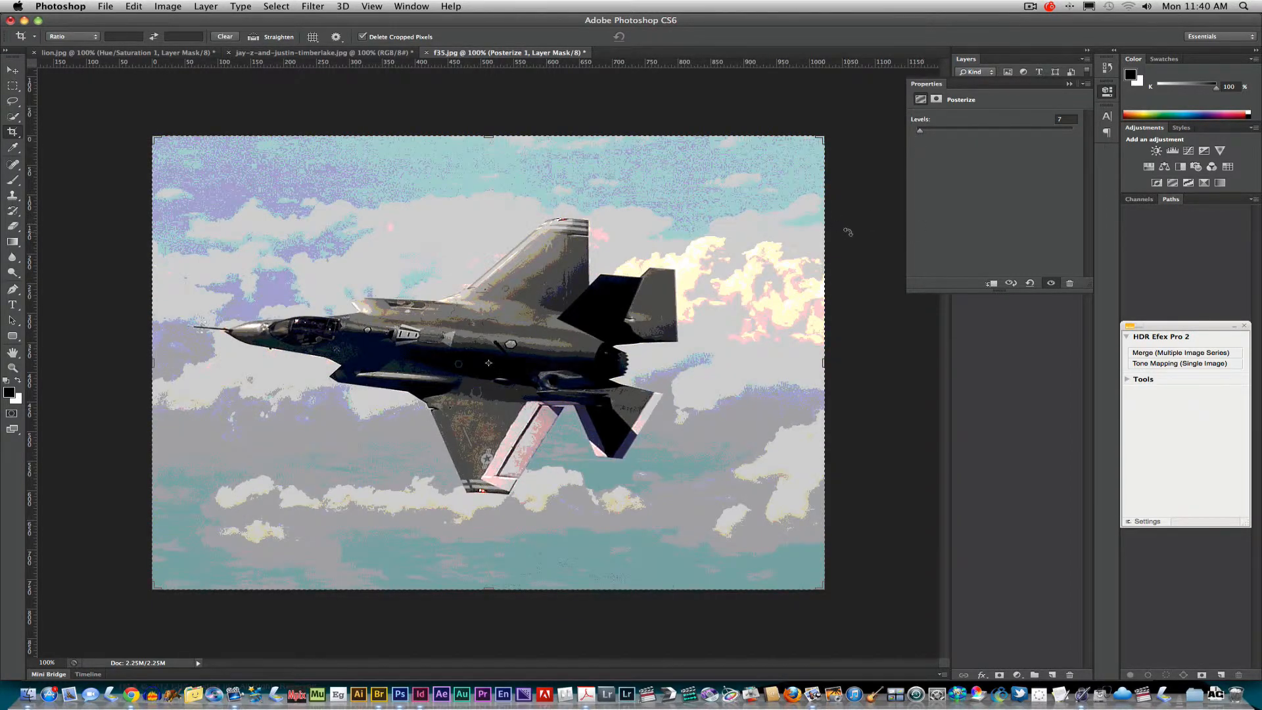
pyautogui.click(936, 100)
pyautogui.click(921, 99)
# Step: Export the posterized jet with Save for Web as a JPEG named f35-posterized.jpg in the "photoshop to indesign files" folder
pyautogui.click(107, 7)
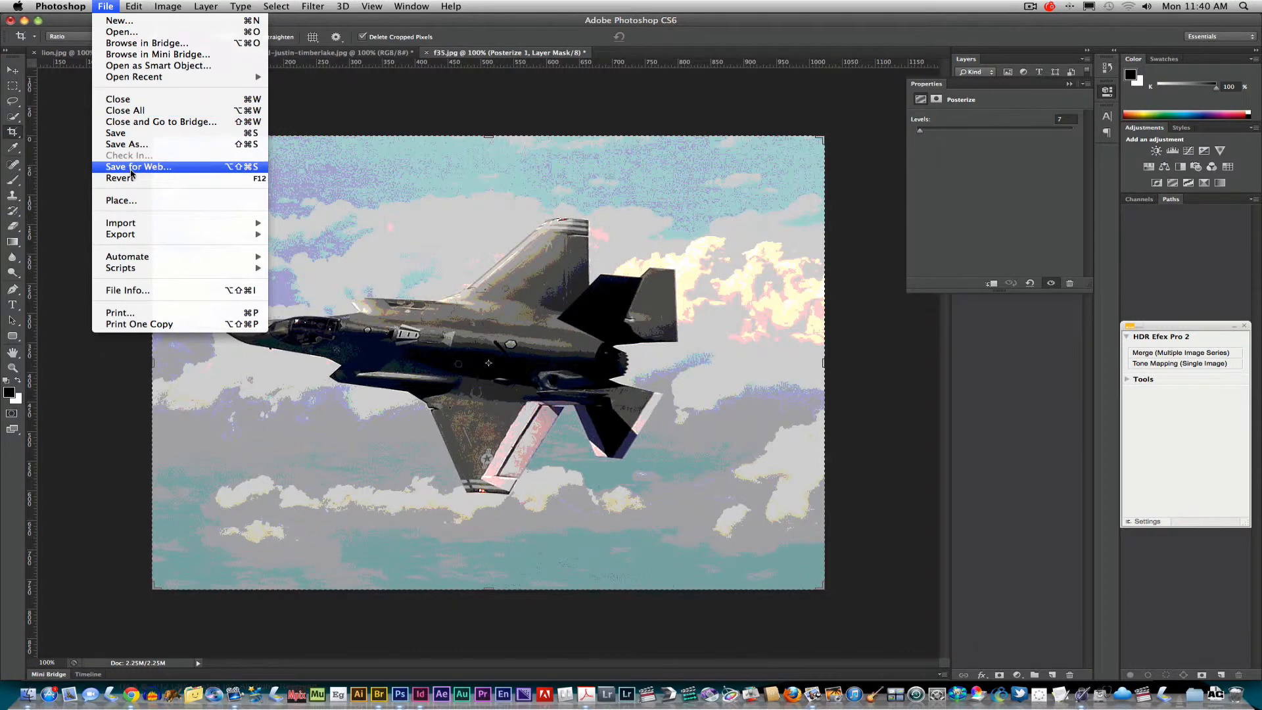
pyautogui.click(132, 169)
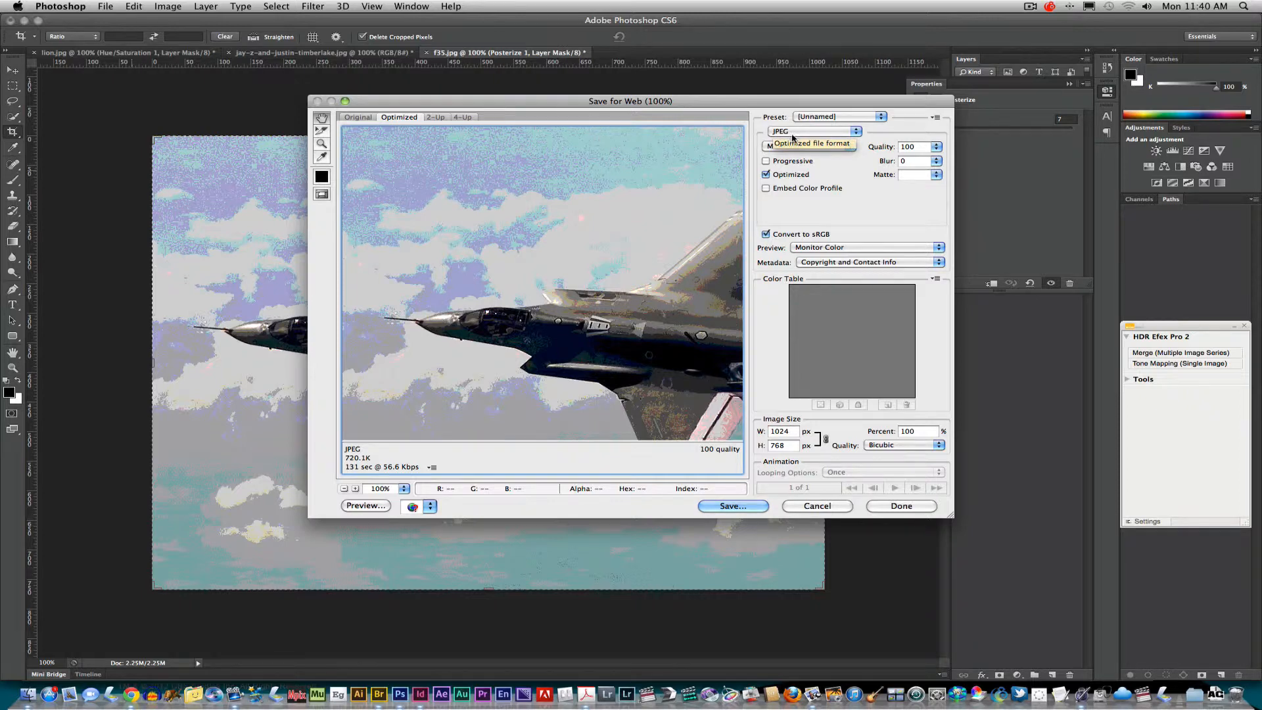
pyautogui.click(733, 507)
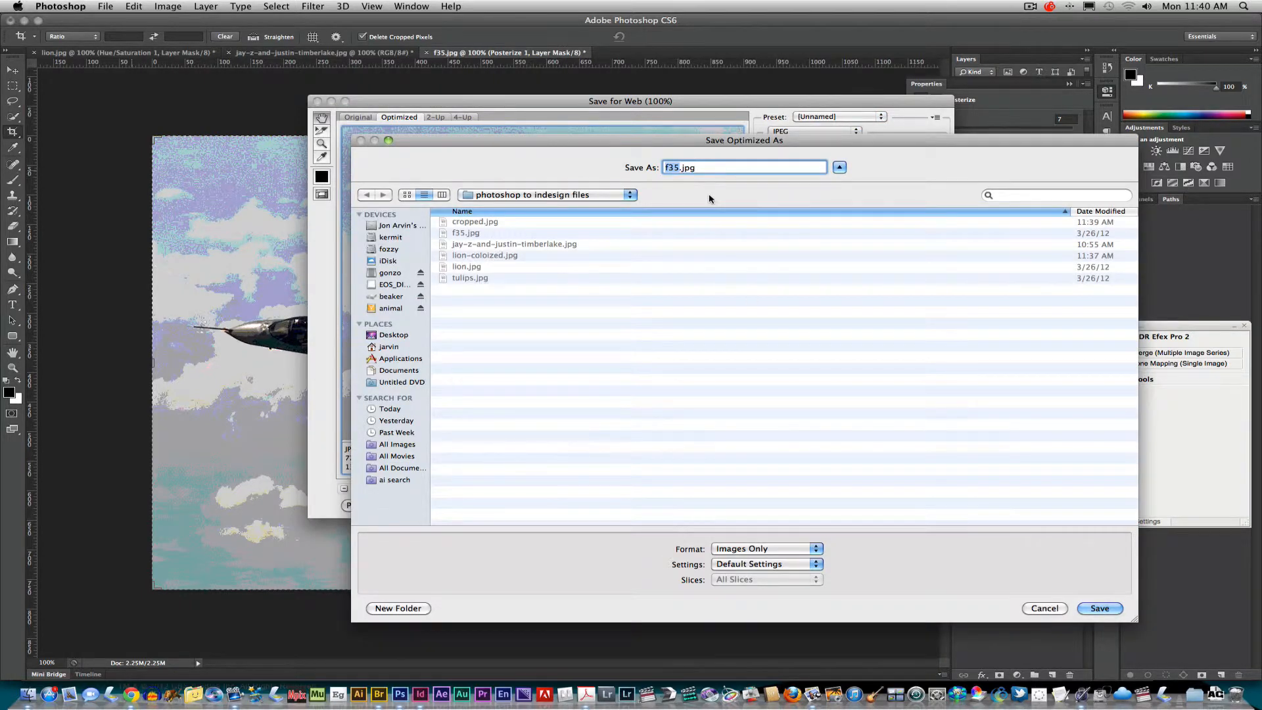
pyautogui.write('f35-posterized')
pyautogui.press('Return')
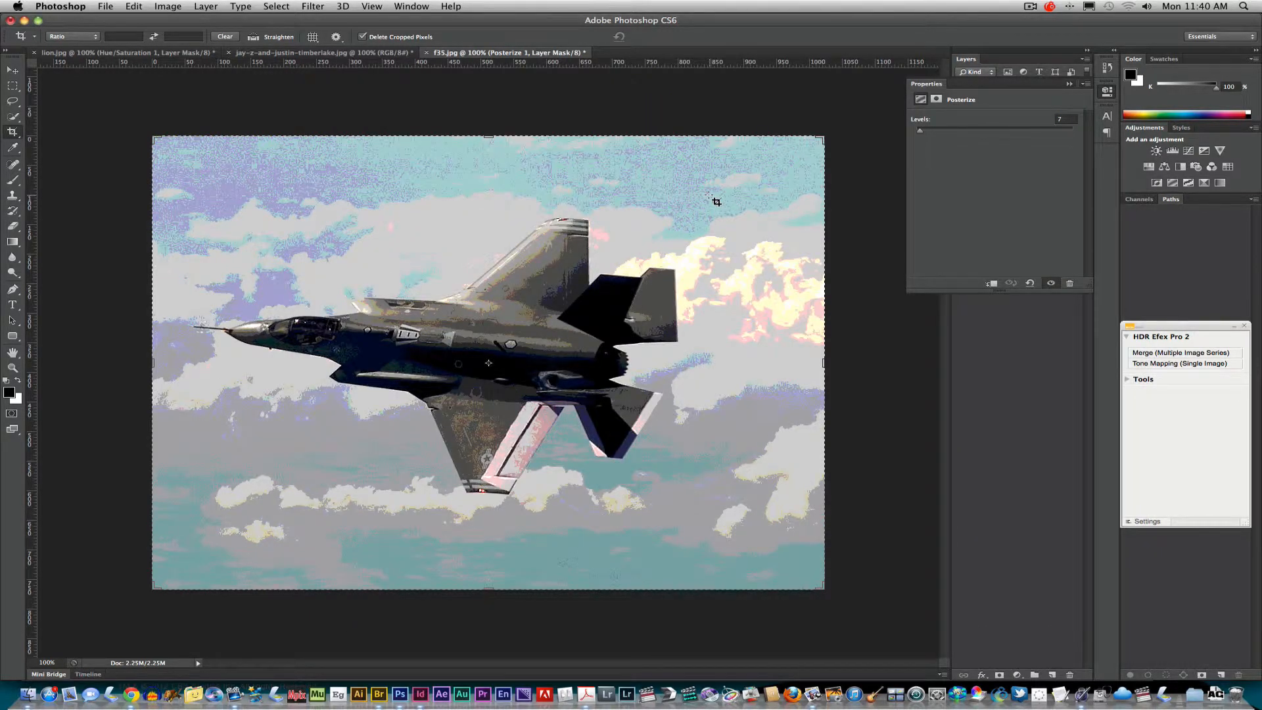
# Step: Read the Photo 4 tulip note and the Step 2 InDesign setup instructions in the Acrobat handout, and switch to InDesign
pyautogui.press('super+Tab')
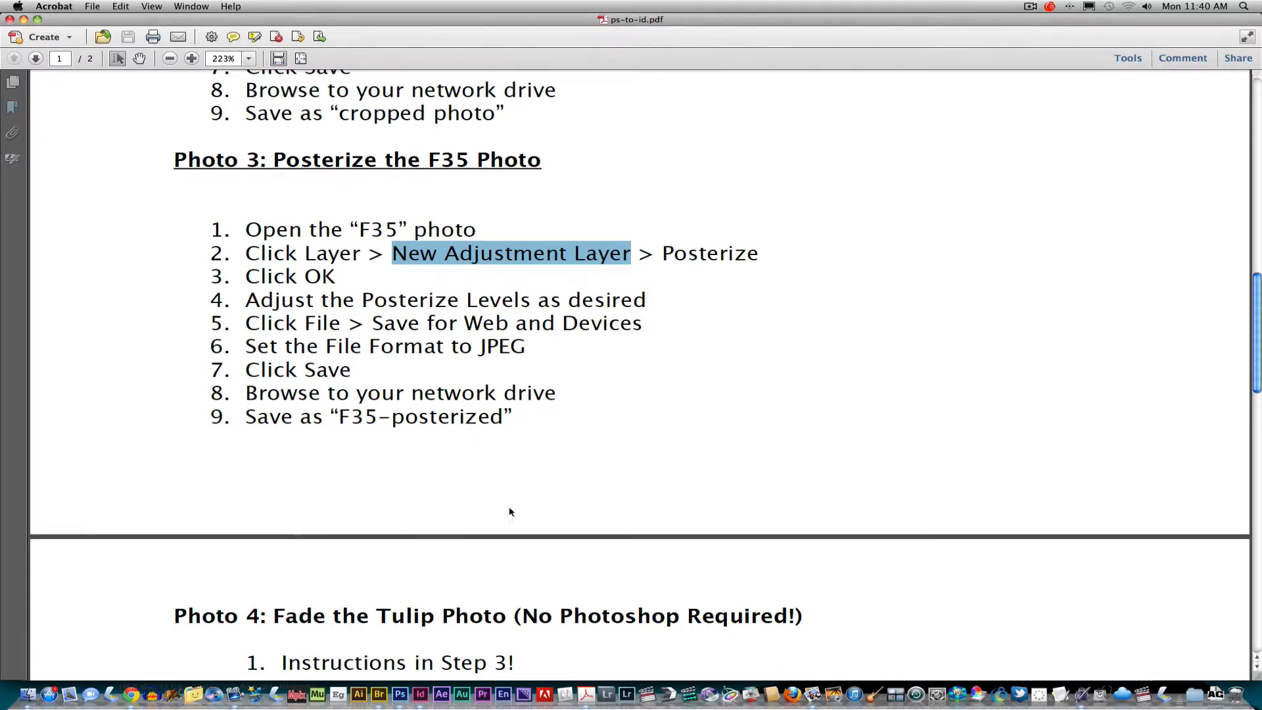
pyautogui.scroll(-5, 1248, 404)
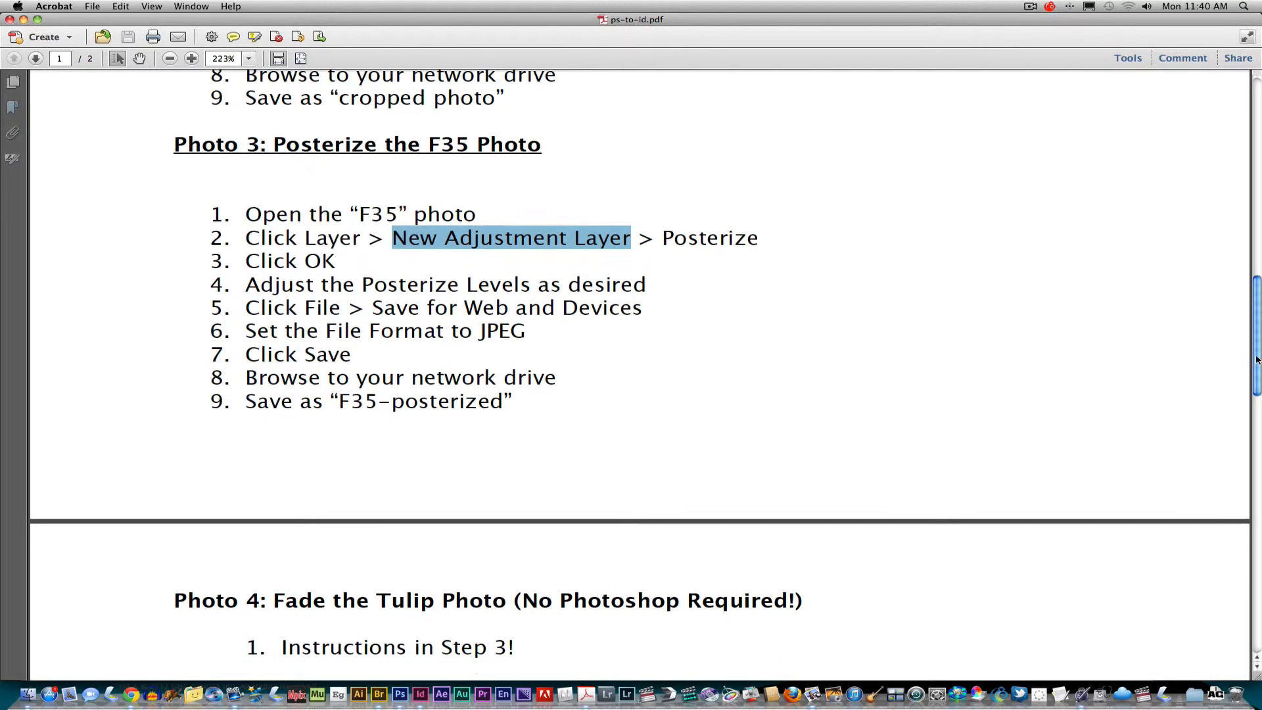
pyautogui.scroll(-3, 1248, 404)
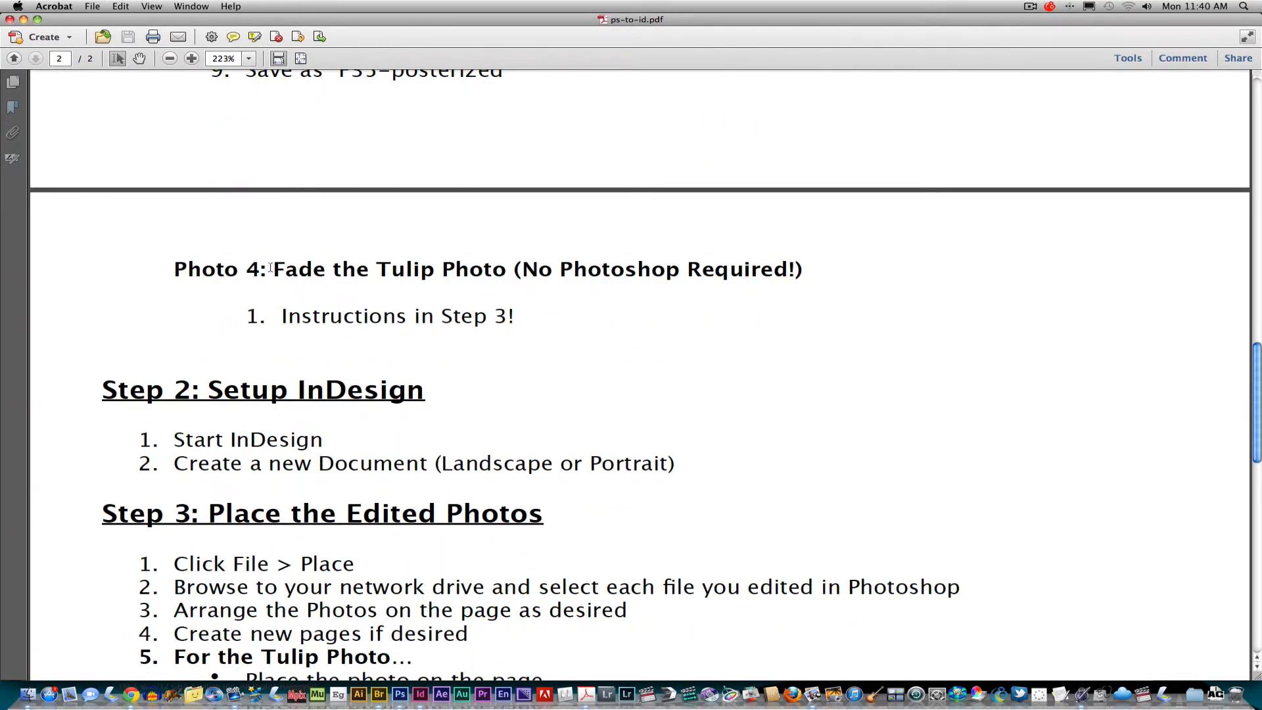
pyautogui.moveTo(270, 268); pyautogui.dragTo(768, 289)
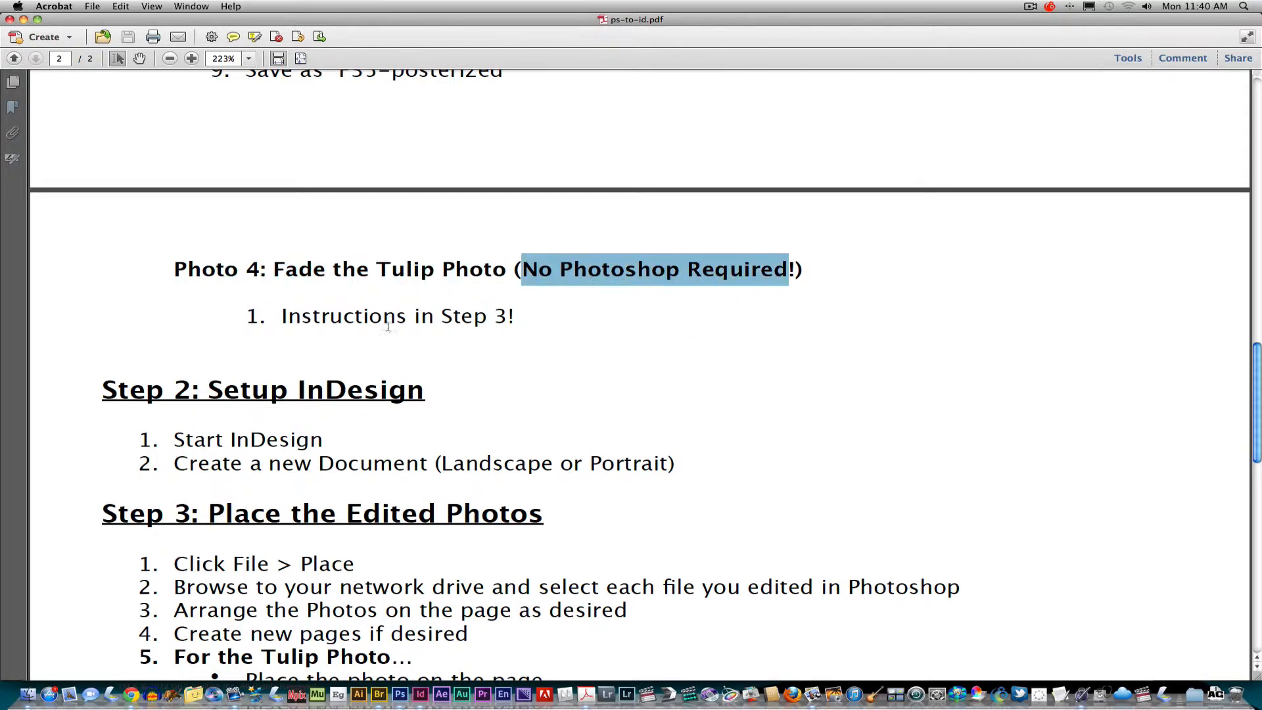
pyautogui.moveTo(282, 318); pyautogui.dragTo(502, 326)
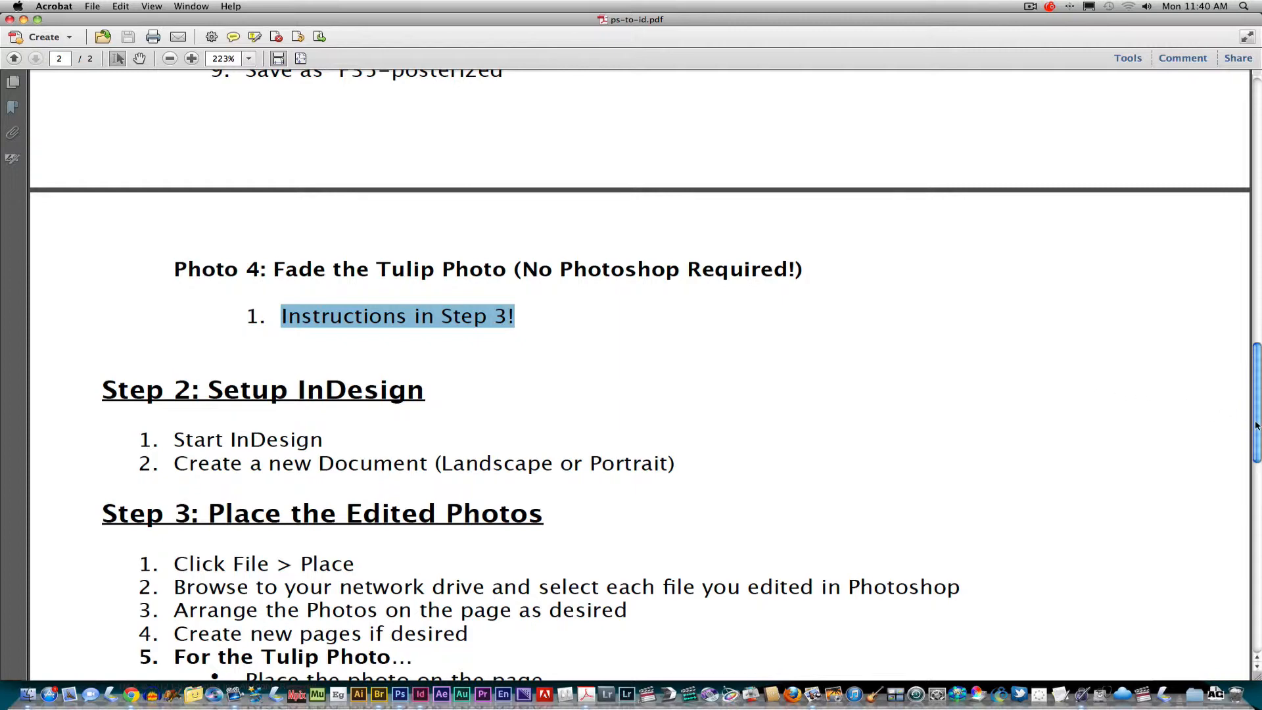
pyautogui.moveTo(1257, 426); pyautogui.dragTo(1254, 454)
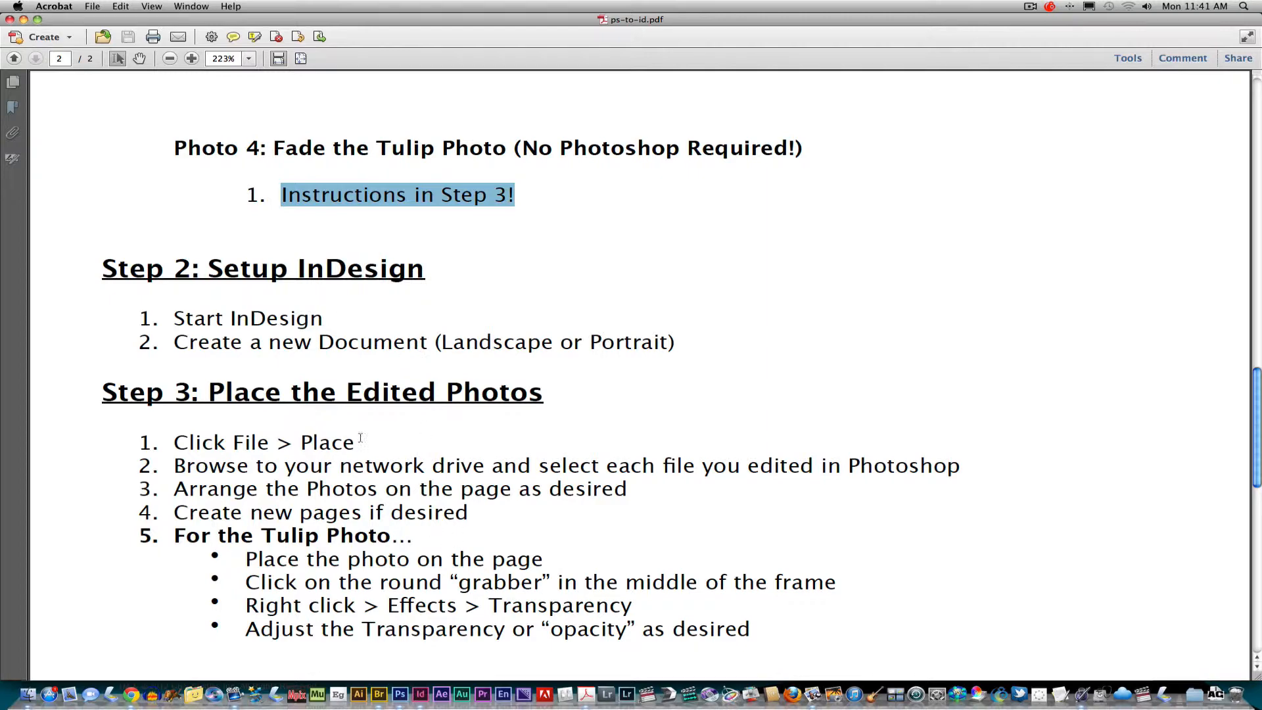
pyautogui.moveTo(179, 266); pyautogui.dragTo(322, 322)
pyautogui.moveTo(191, 341); pyautogui.dragTo(419, 359)
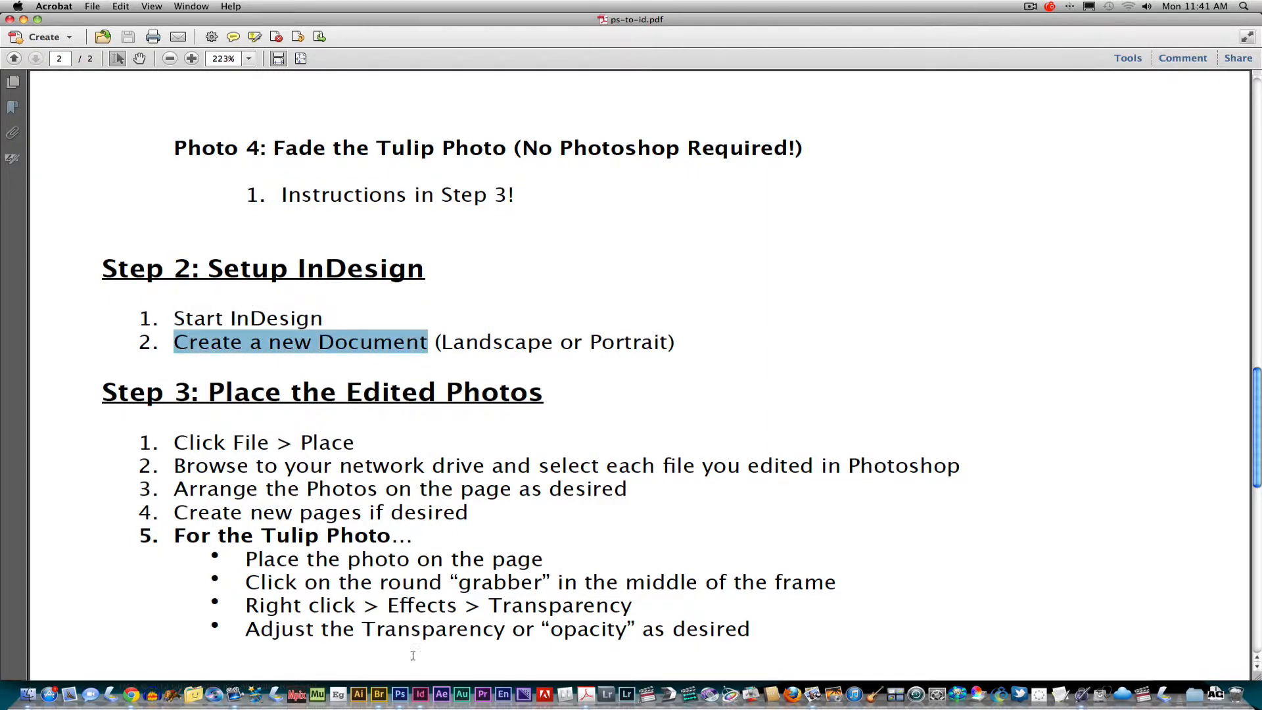
pyautogui.click(420, 694)
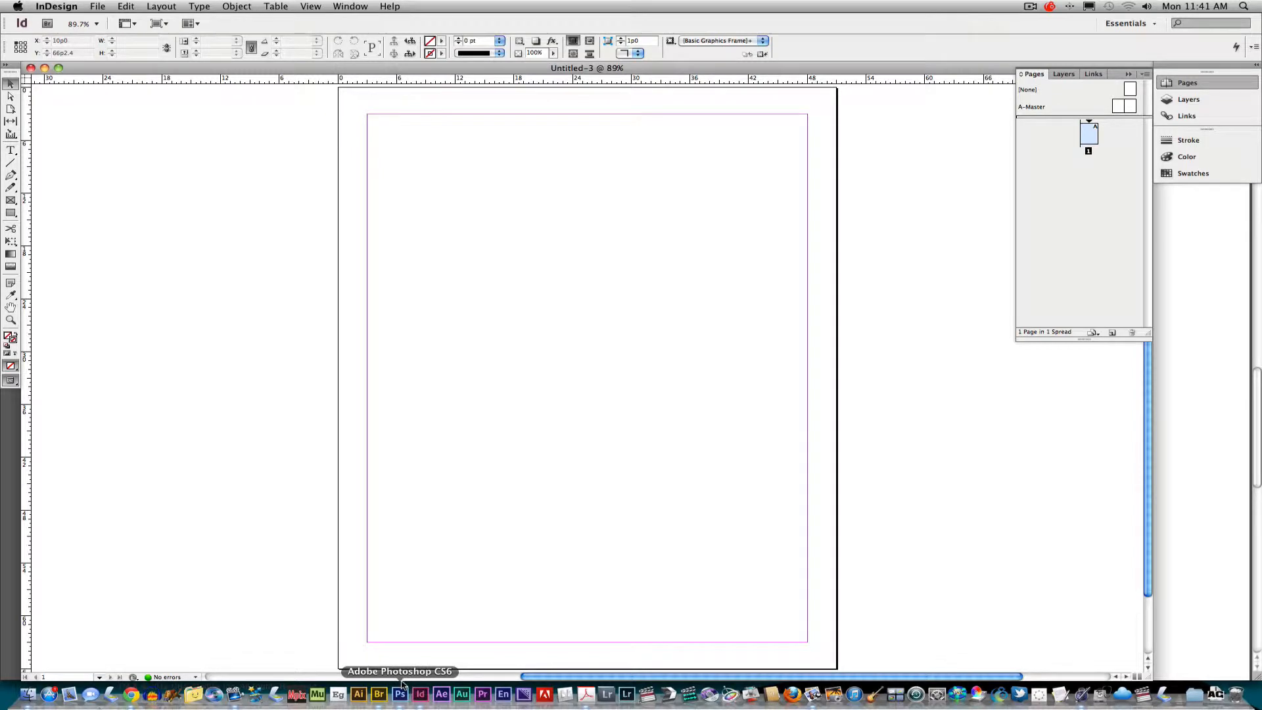
# Step: Return to the Acrobat handout and review the Step 3 instructions for placing the edited photos and fading the tulip photo
pyautogui.press('super+Tab')
pyautogui.press('super+Tab')
pyautogui.press('super+Tab')
pyautogui.press('super+Tab')
pyautogui.press('super+Tab')
pyautogui.press('super+Tab')
pyautogui.press('super+Tab')
pyautogui.press('super+Tab')
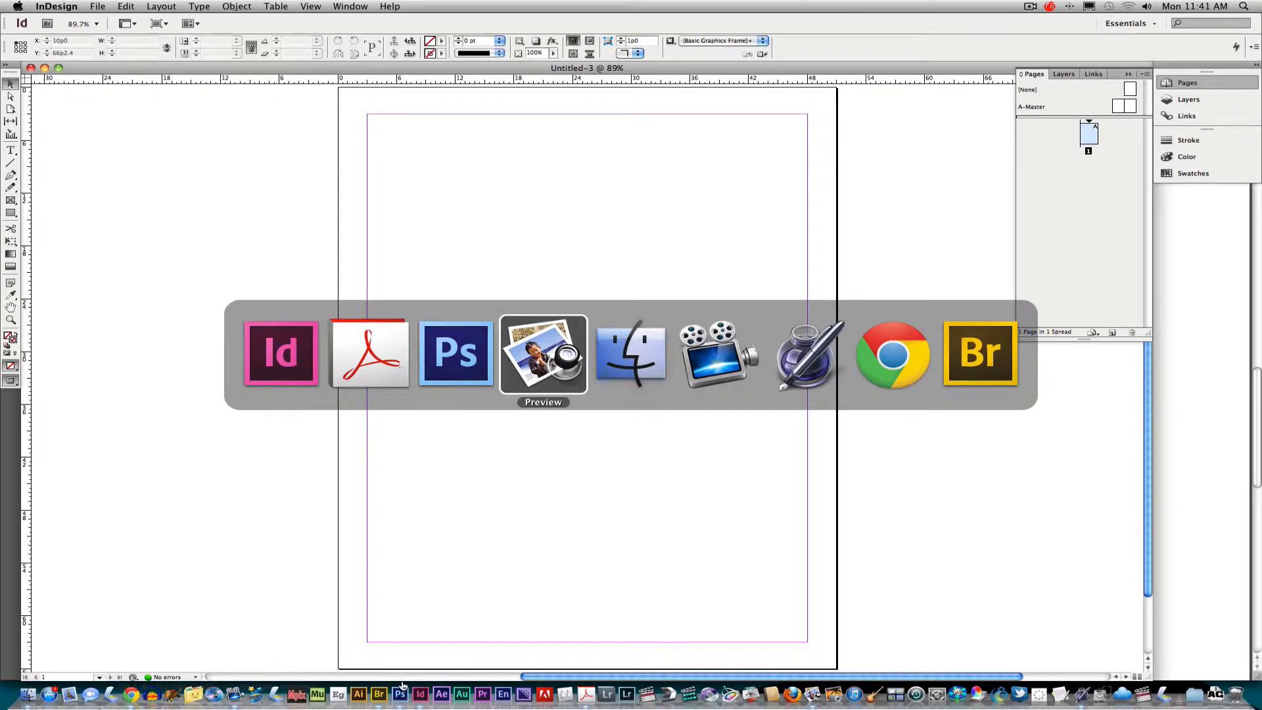
pyautogui.press('super+Tab')
pyautogui.press('super+Tab')
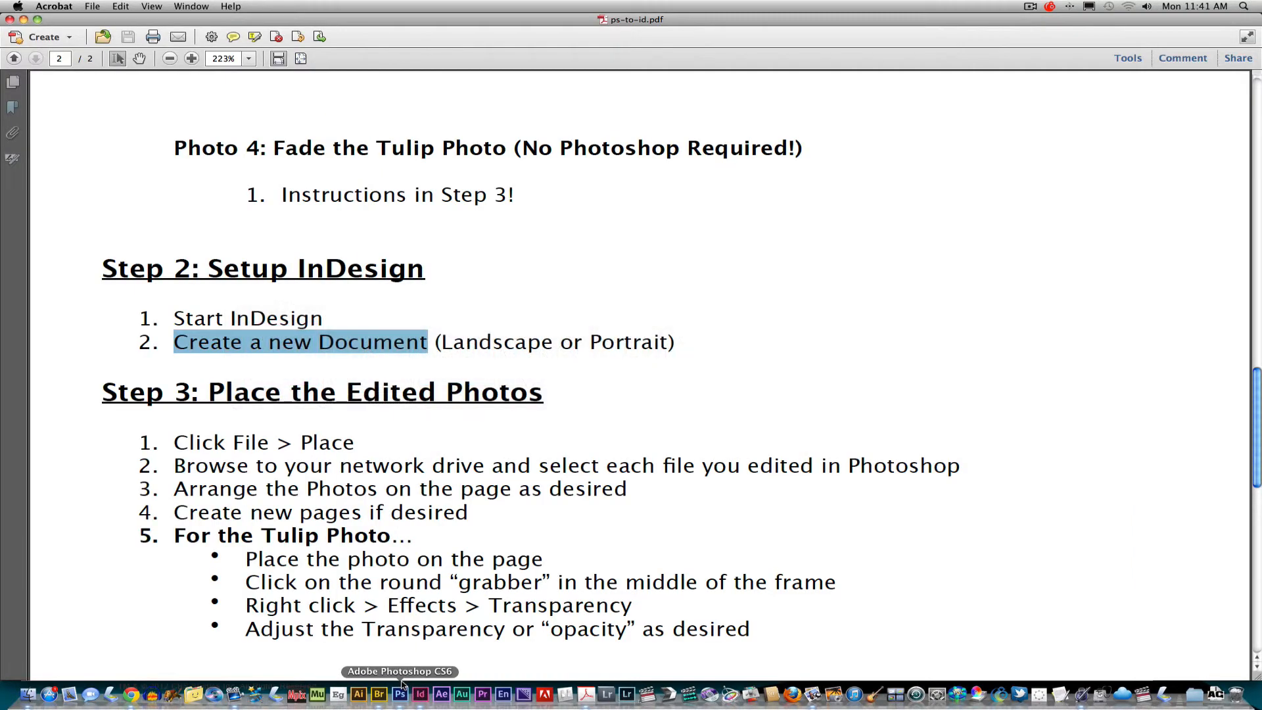
pyautogui.scroll(-5, 1259, 418)
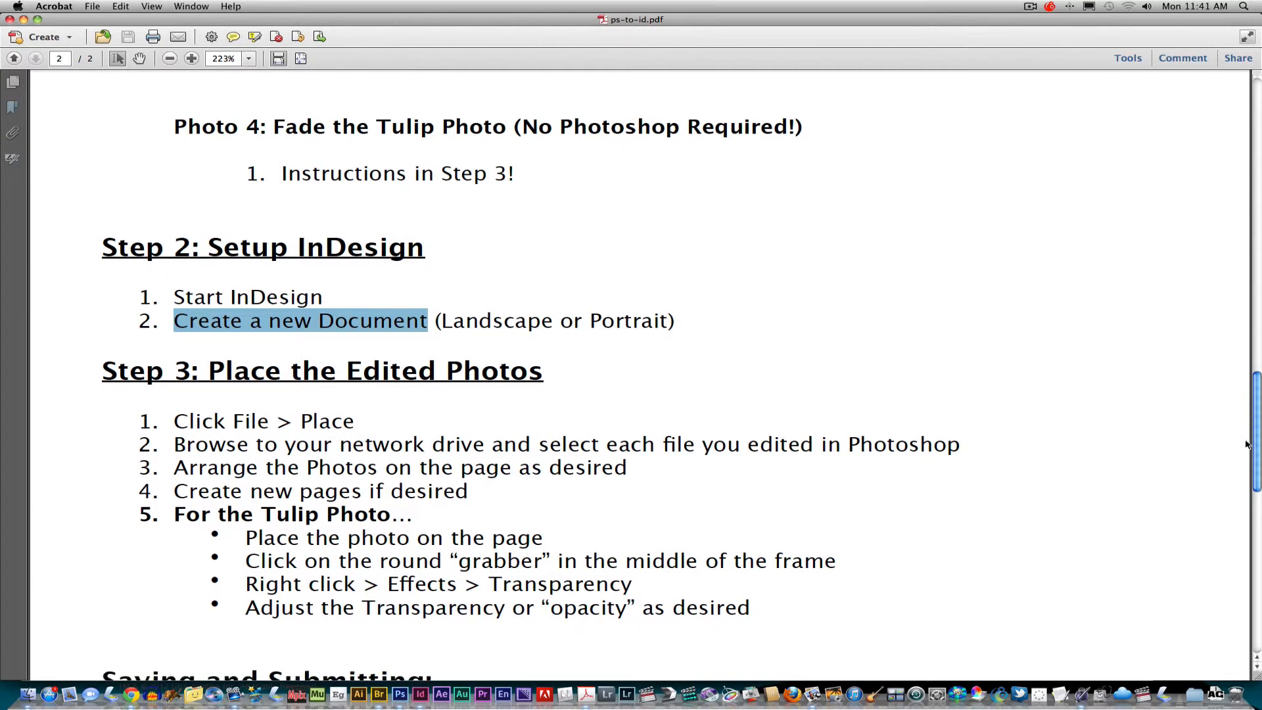
pyautogui.moveTo(172, 263); pyautogui.dragTo(734, 452)
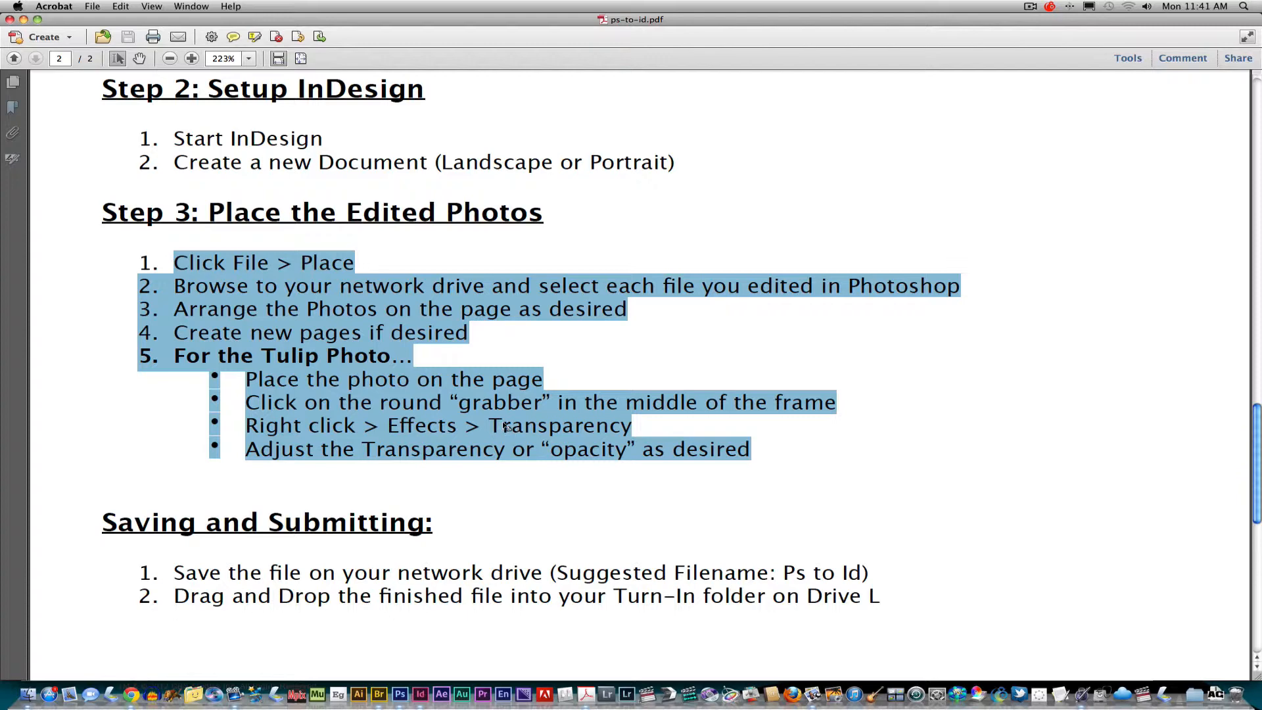
# Step: Switch to InDesign, start placing a file and browse to the "photoshop to indesign files" folder
pyautogui.press('super+Tab')
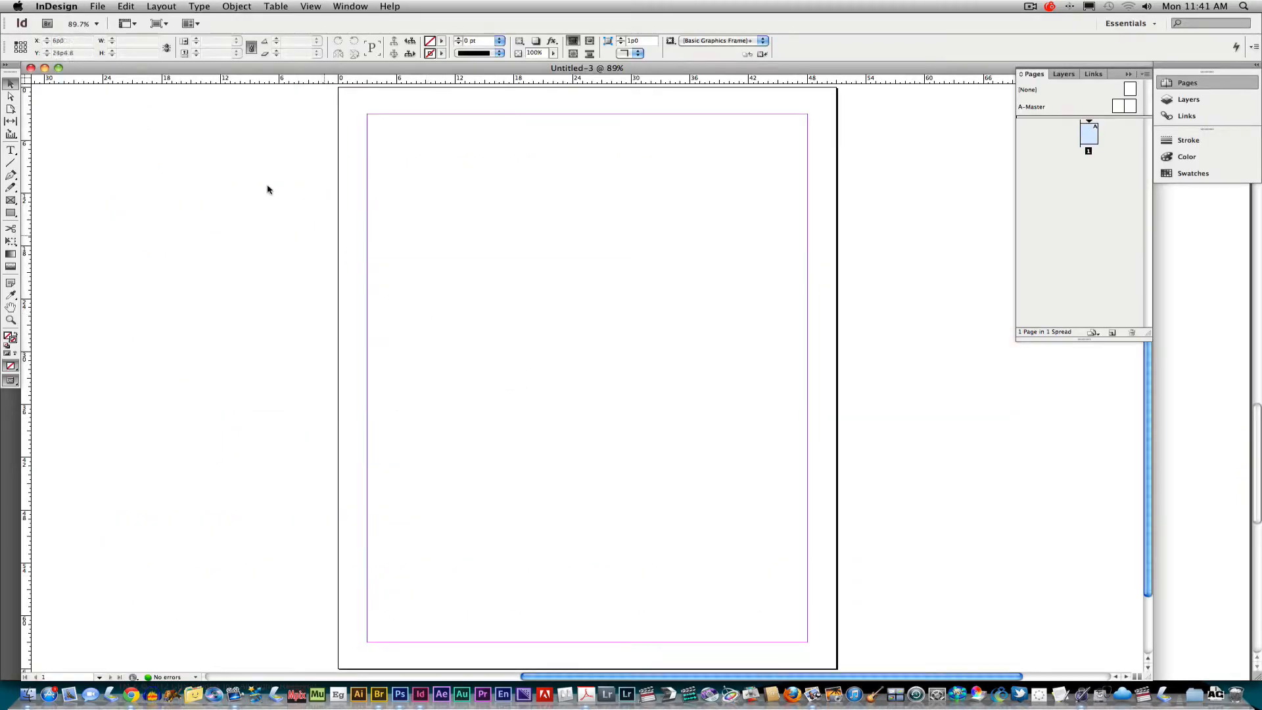
pyautogui.click(98, 6)
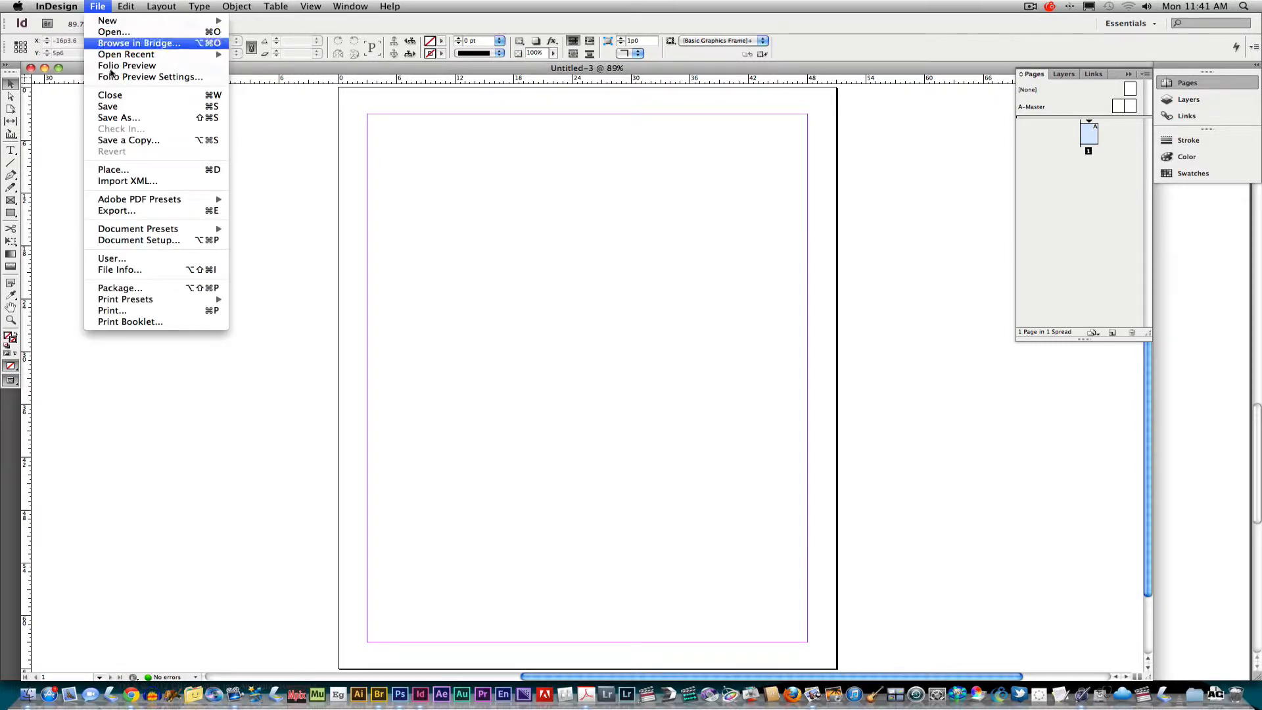
pyautogui.click(161, 172)
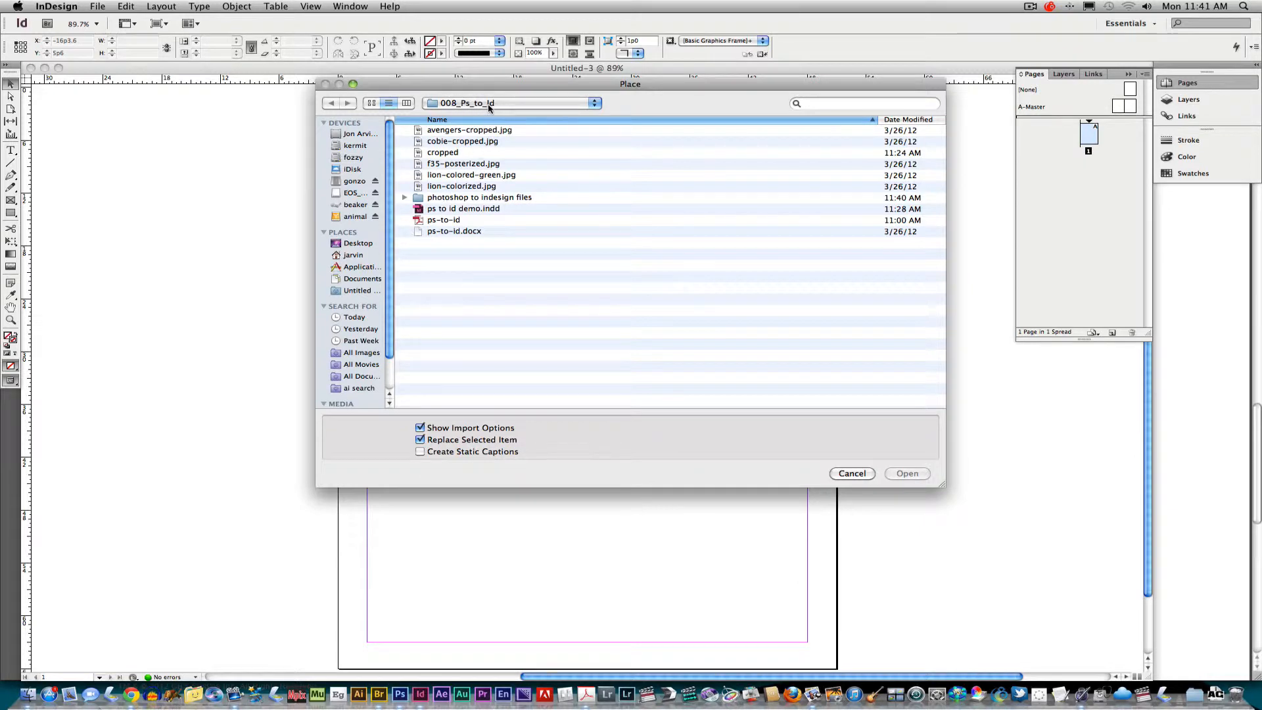
pyautogui.doubleClick(448, 197)
pyautogui.click(465, 228)
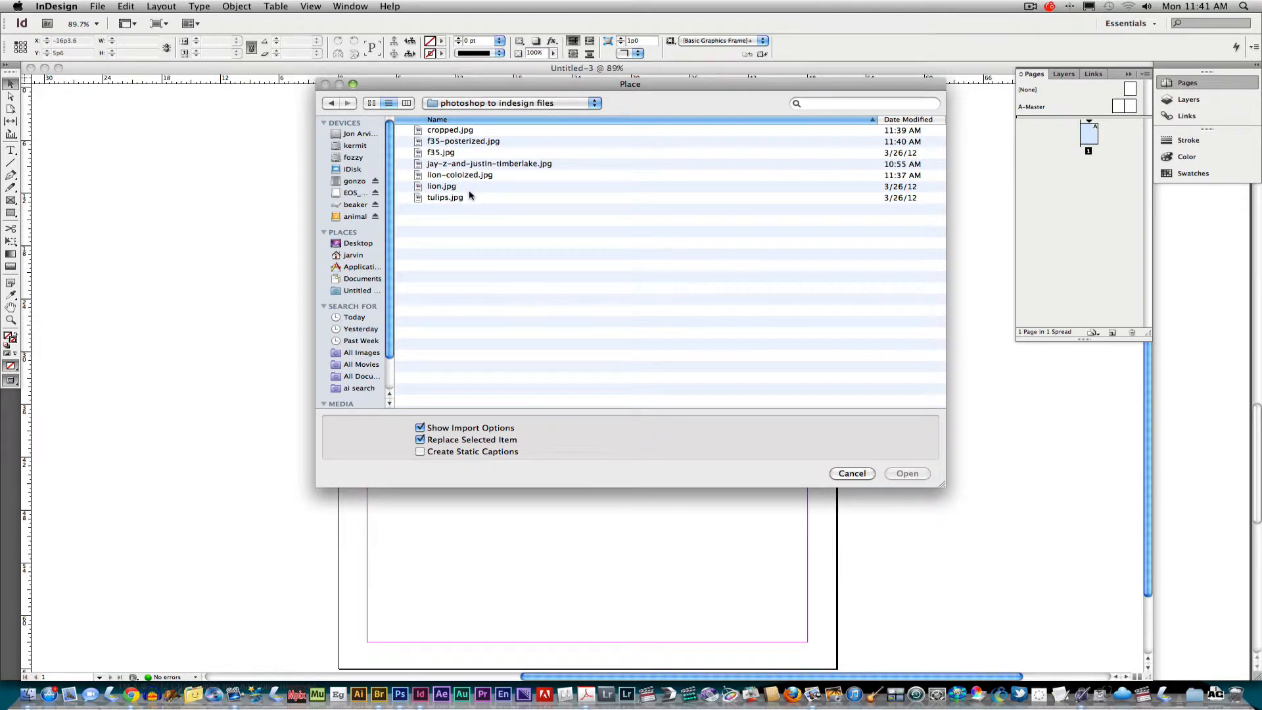
pyautogui.click(452, 177)
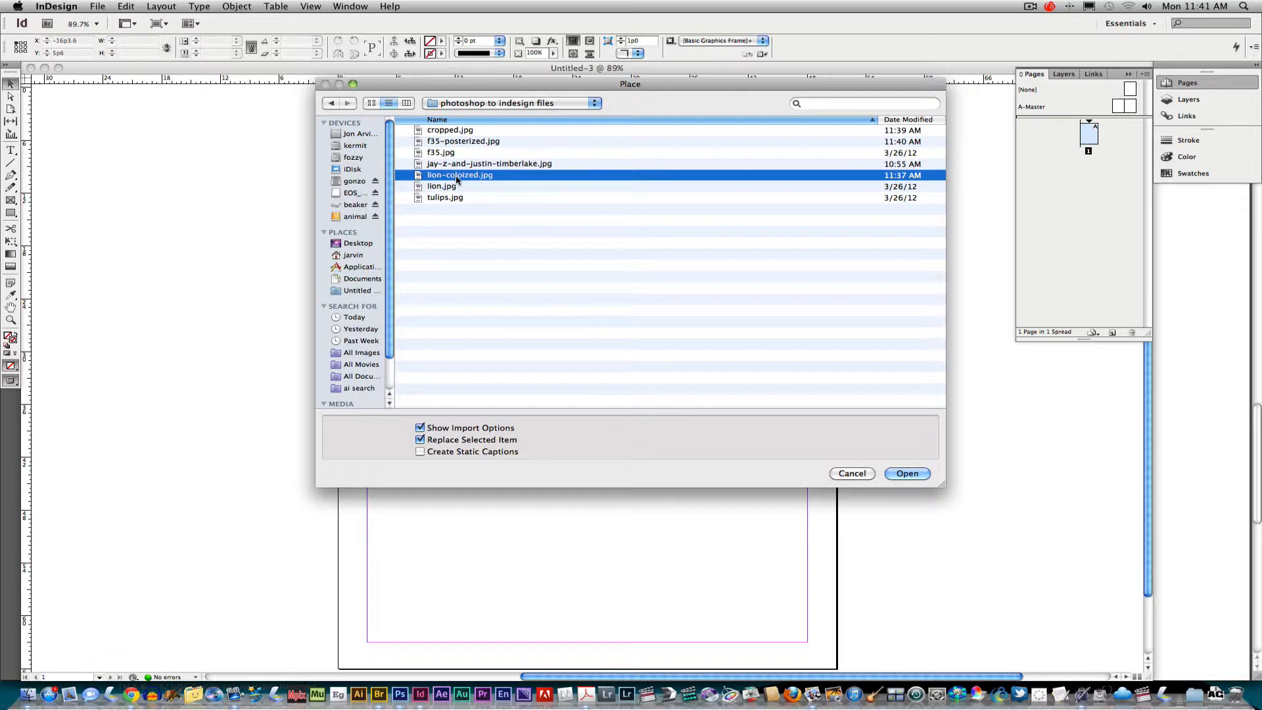
pyautogui.click(909, 474)
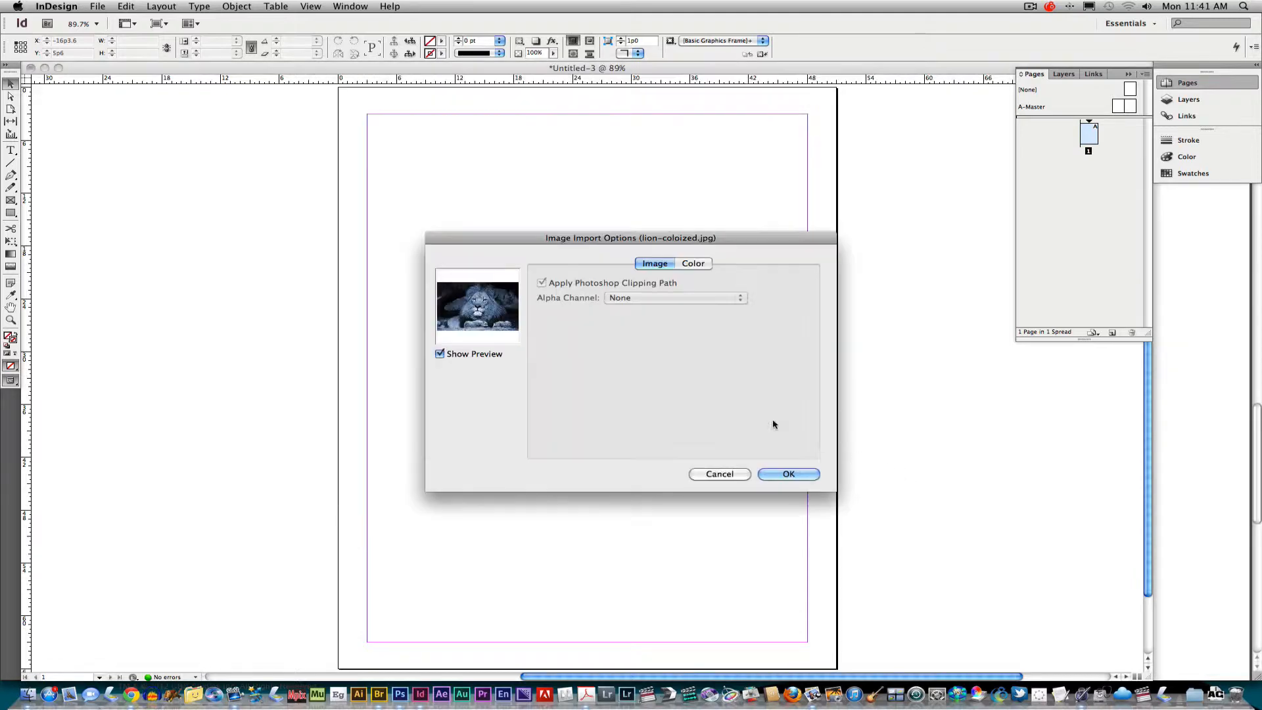
pyautogui.moveTo(654, 238); pyautogui.dragTo(630, 183)
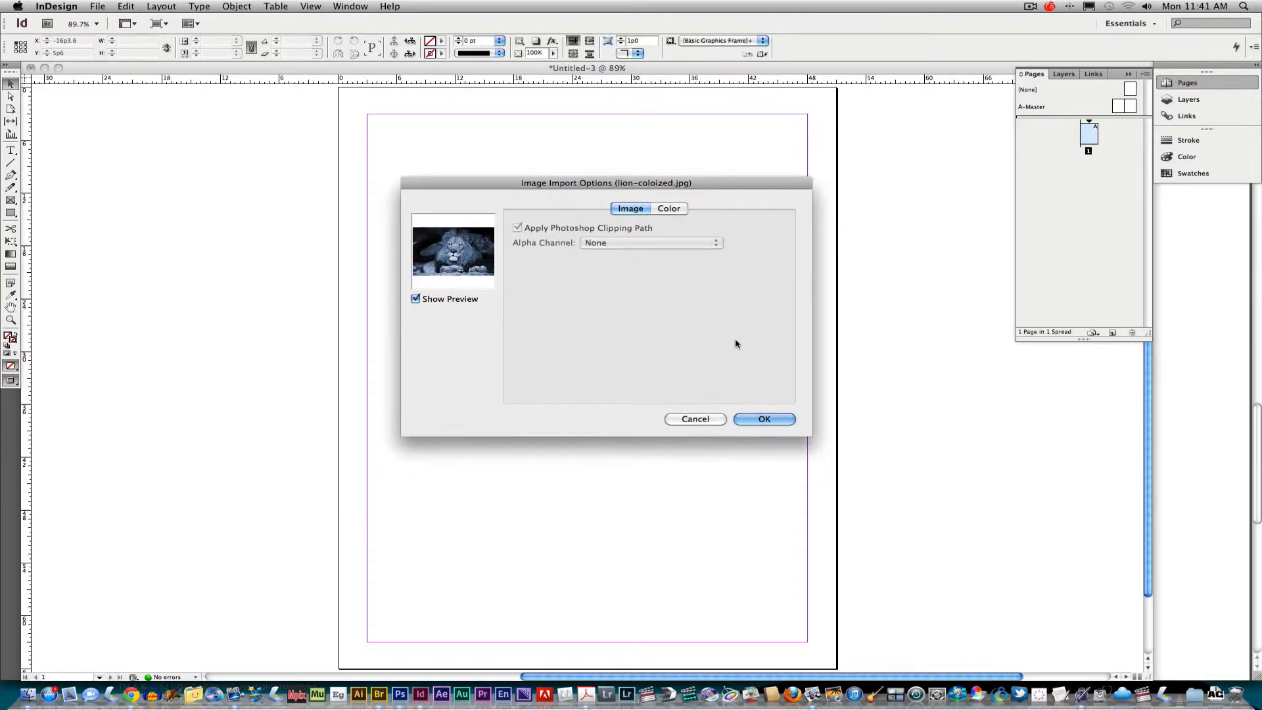
pyautogui.click(697, 420)
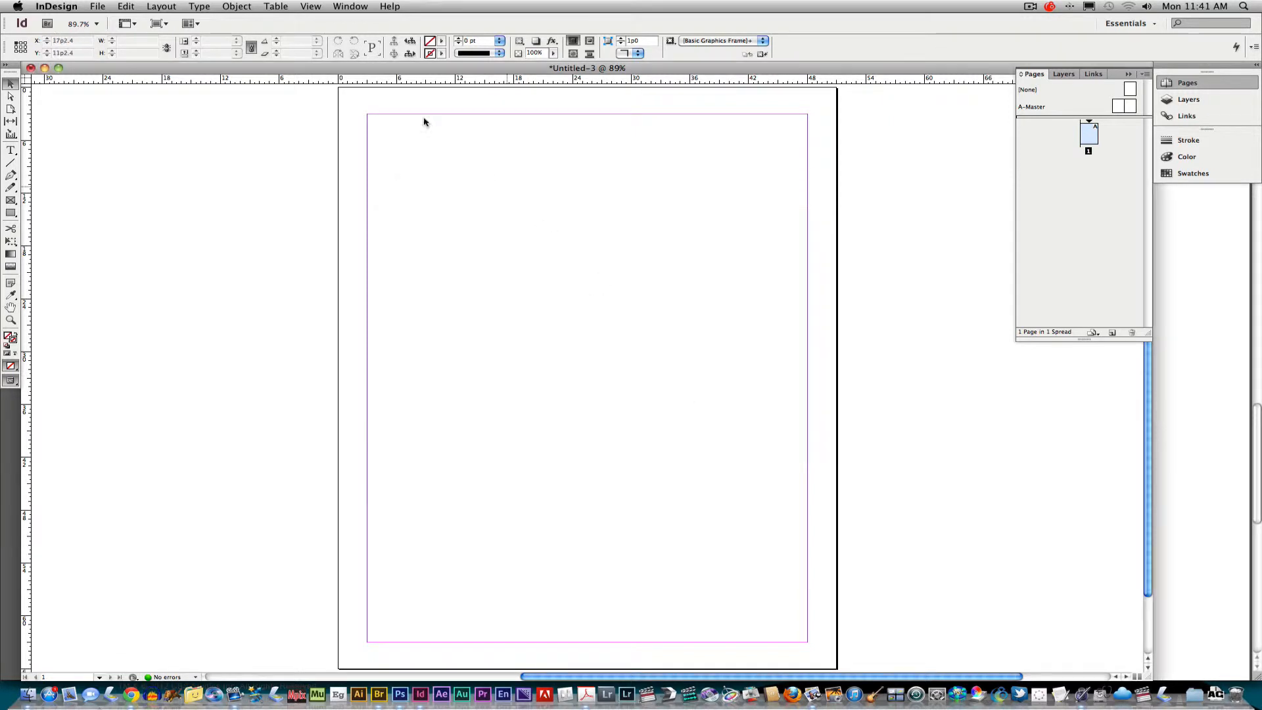
# Step: Place lion-coloized.jpg about 25p6 by 17p0 near the page's upper-left margin corner, with Auto-Fit turned on
pyautogui.click(66, 7)
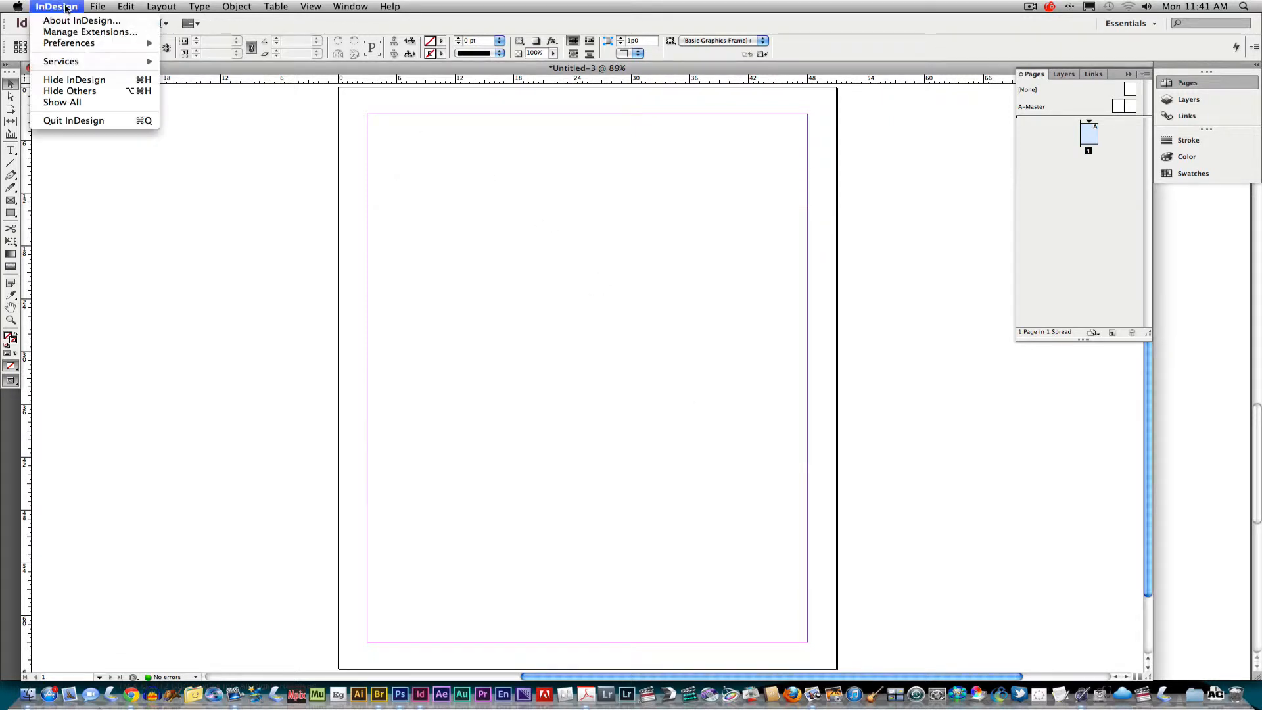
pyautogui.click(158, 176)
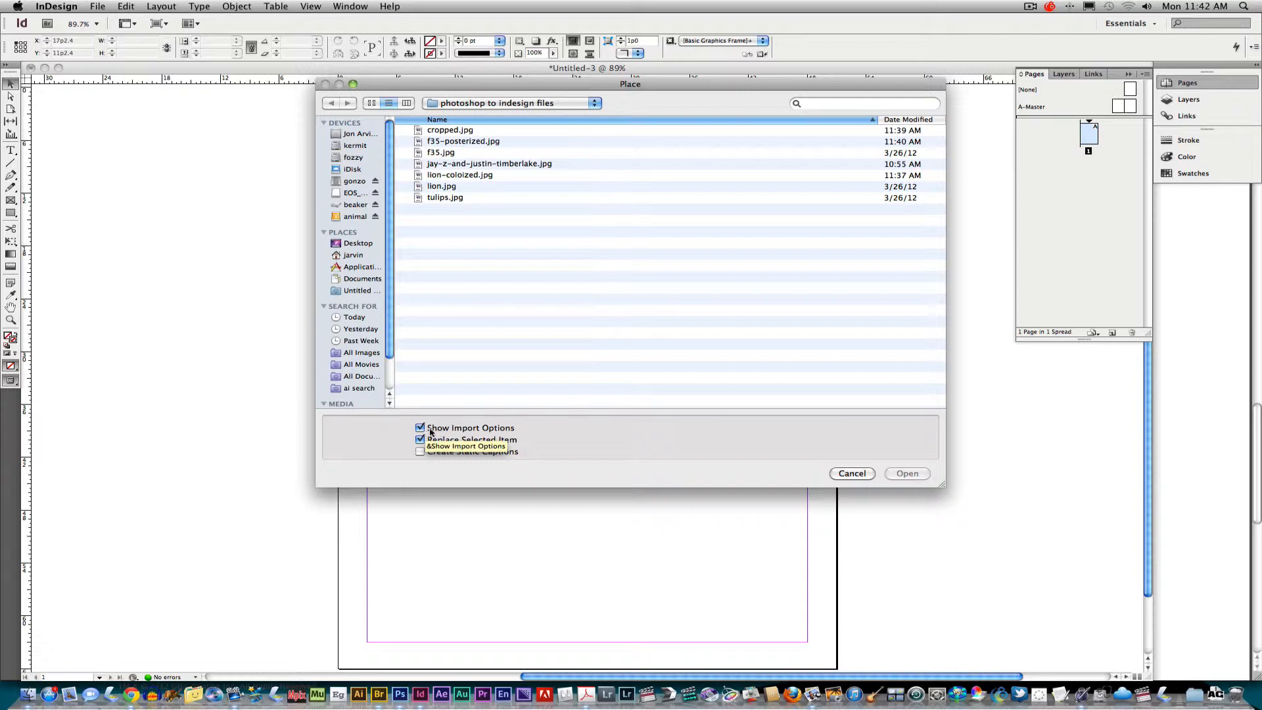
pyautogui.click(421, 428)
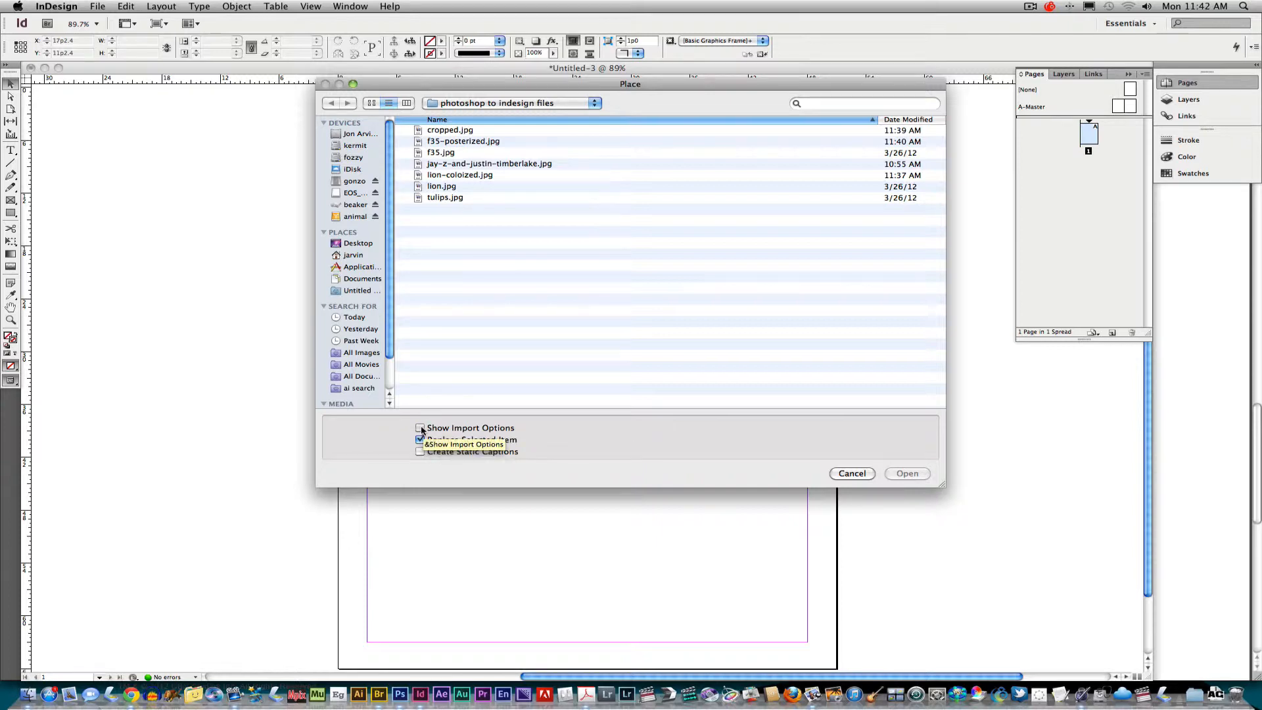
pyautogui.click(421, 428)
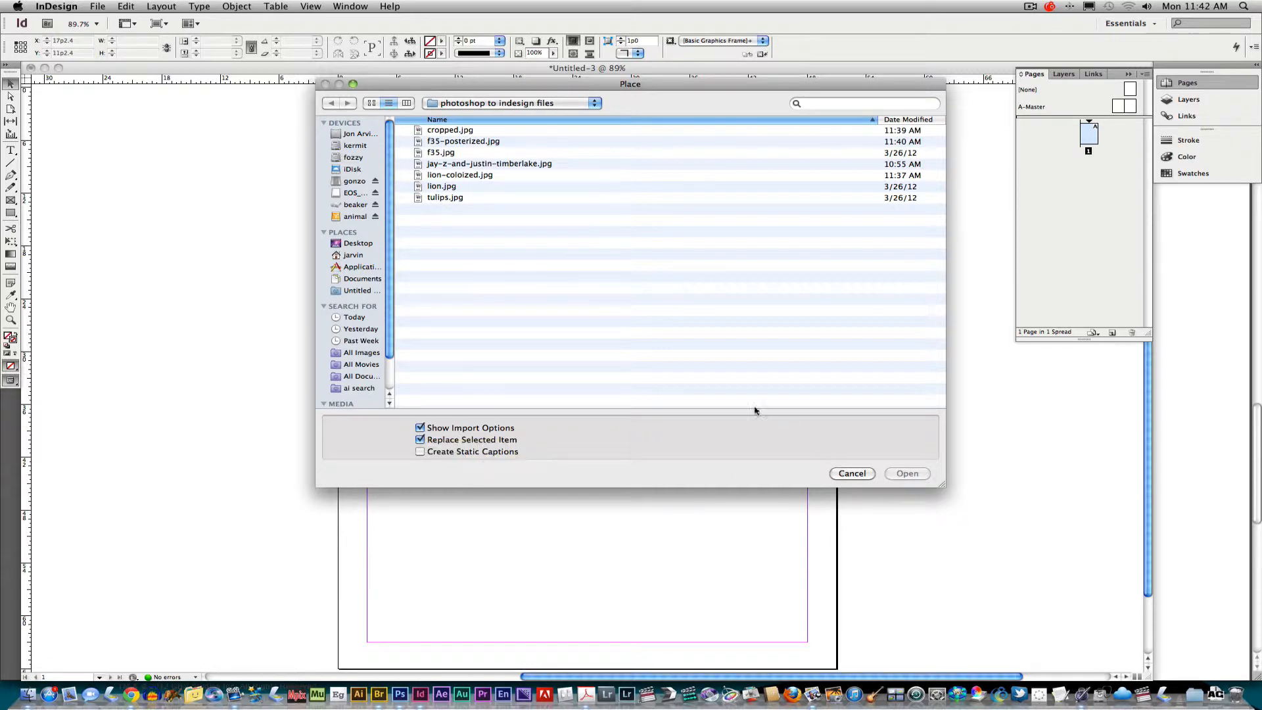
pyautogui.click(453, 175)
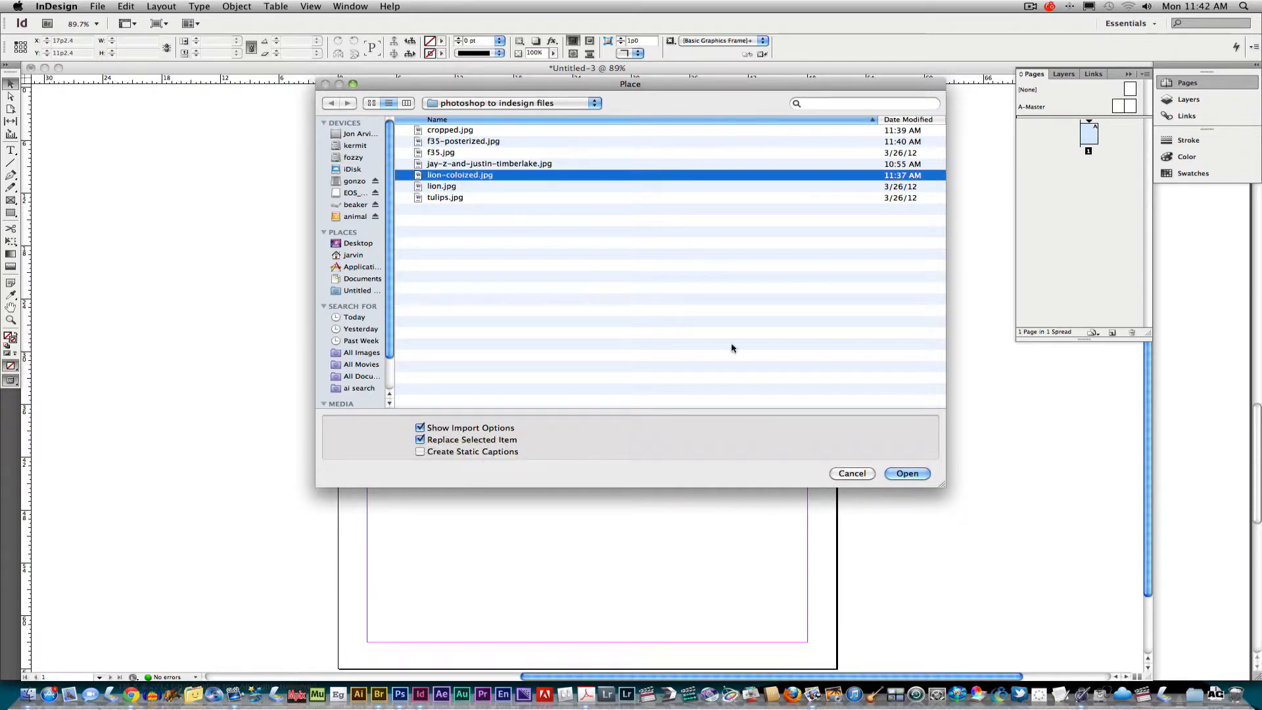
pyautogui.click(895, 473)
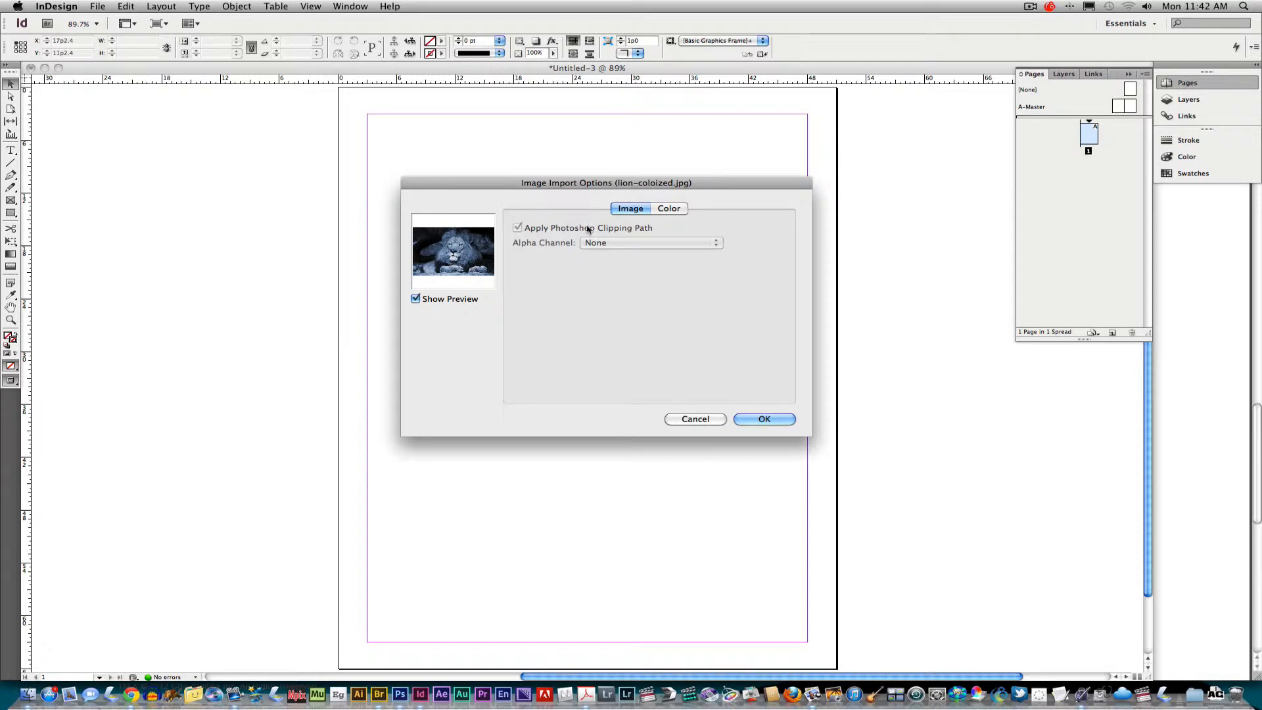
pyautogui.click(765, 419)
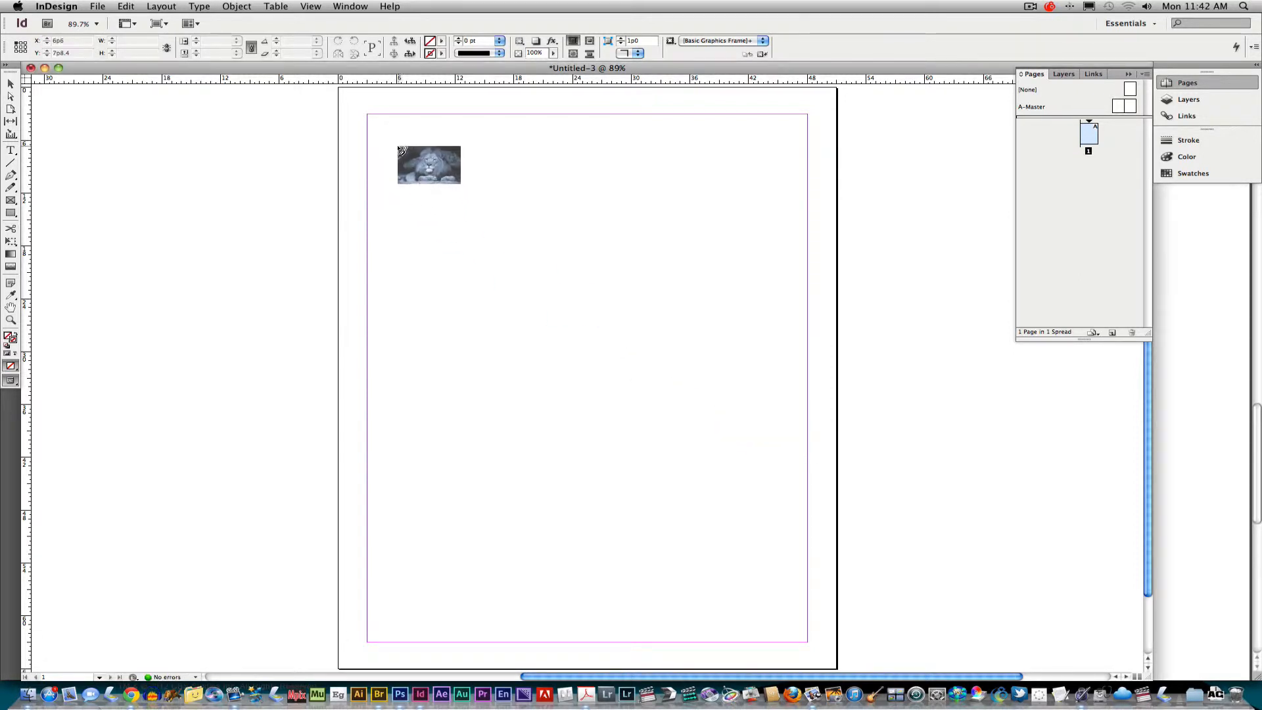
pyautogui.moveTo(389, 130); pyautogui.dragTo(639, 278)
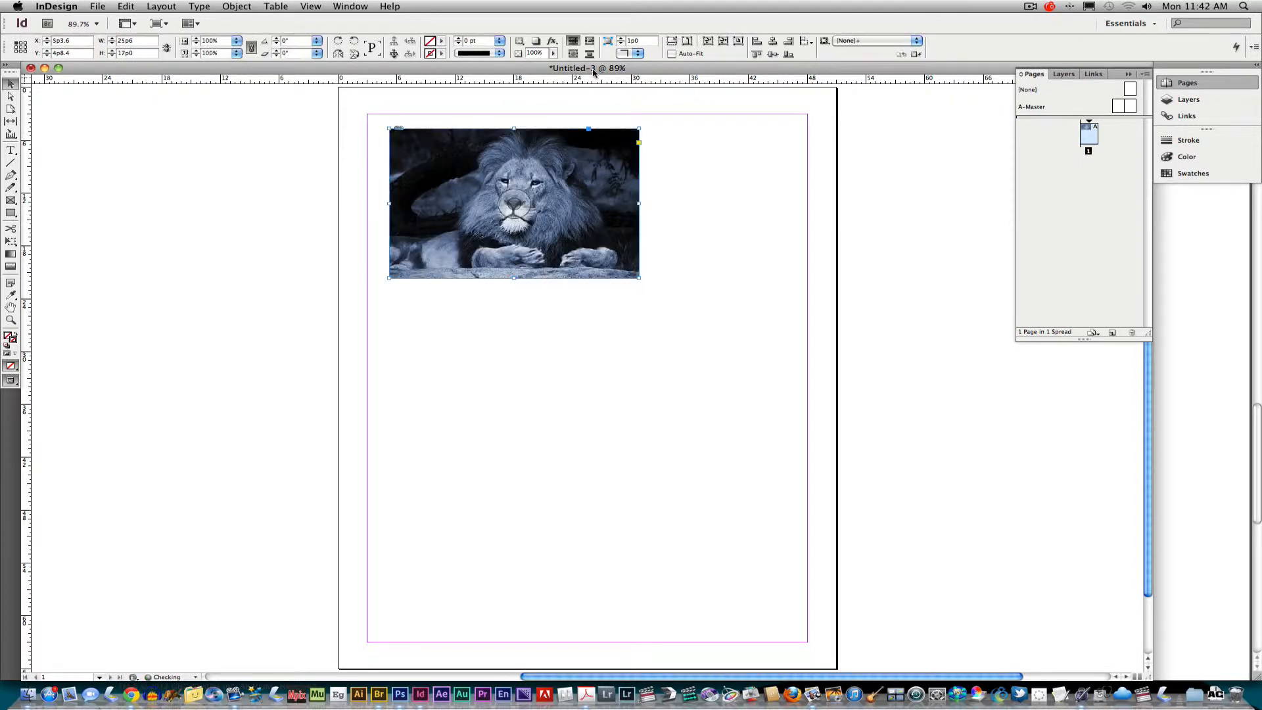
pyautogui.click(671, 53)
pyautogui.moveTo(598, 206); pyautogui.dragTo(589, 204)
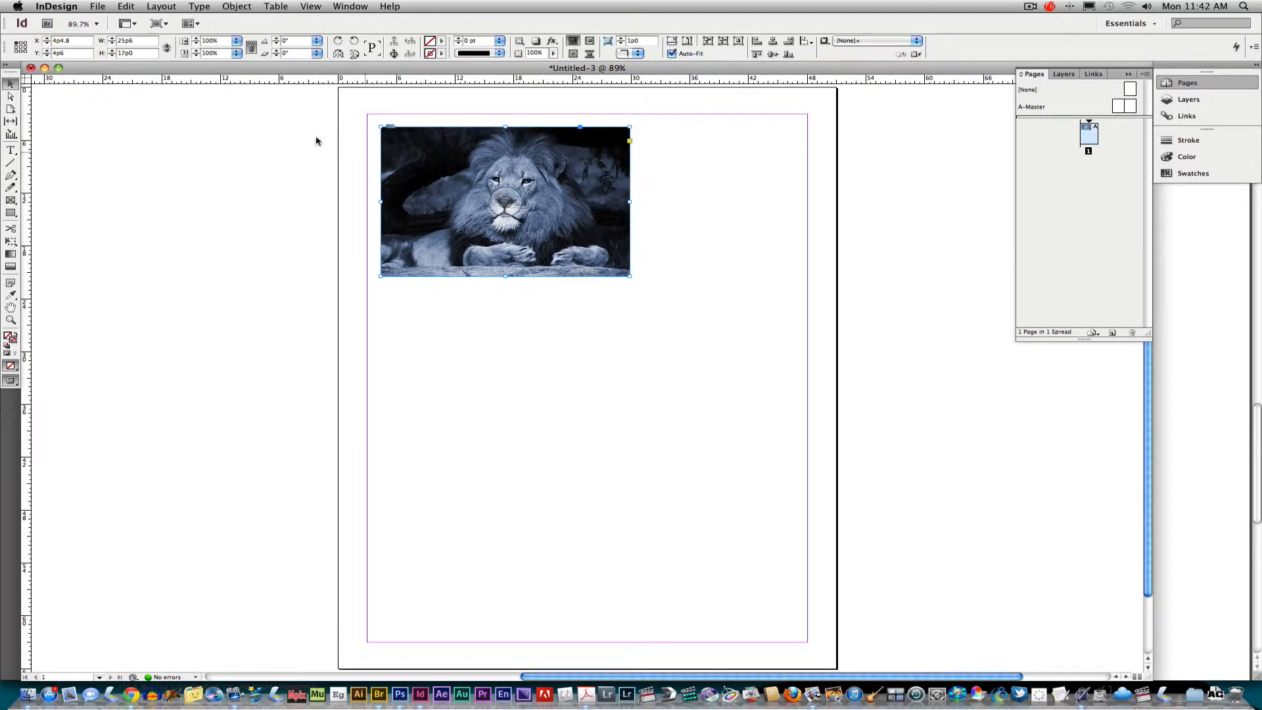
pyautogui.rightClick(585, 197)
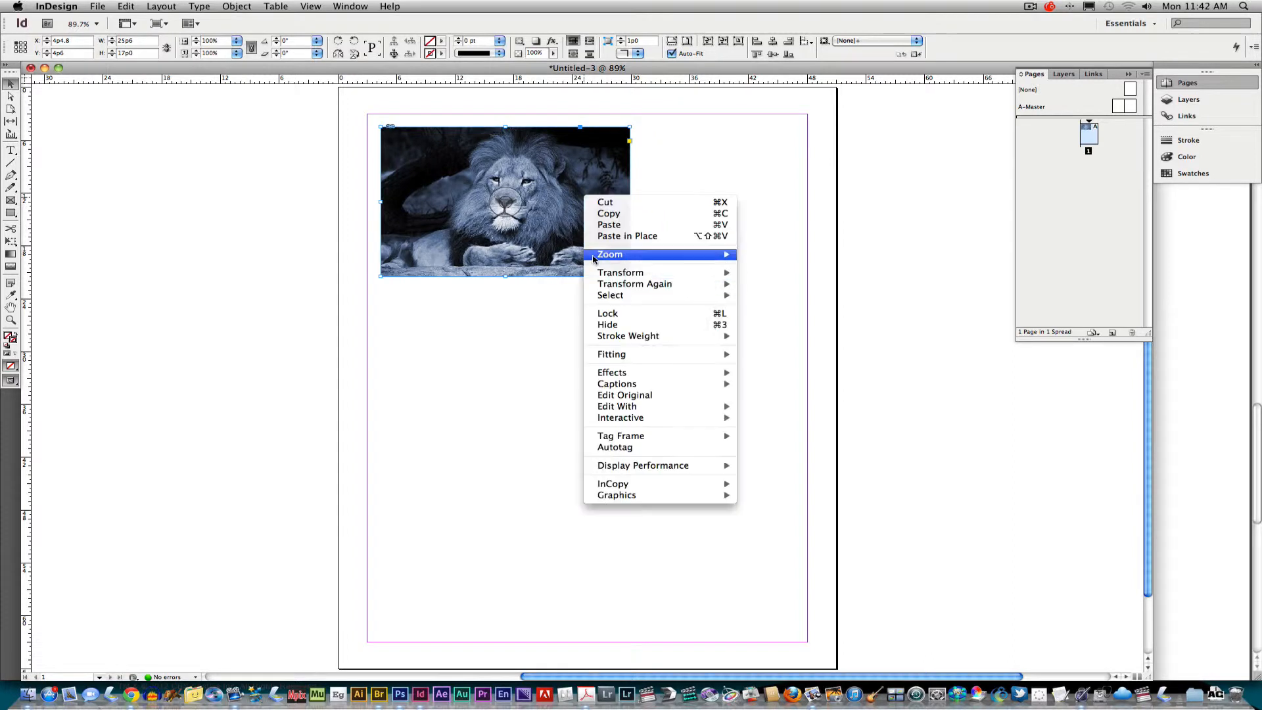
pyautogui.moveTo(635, 380)
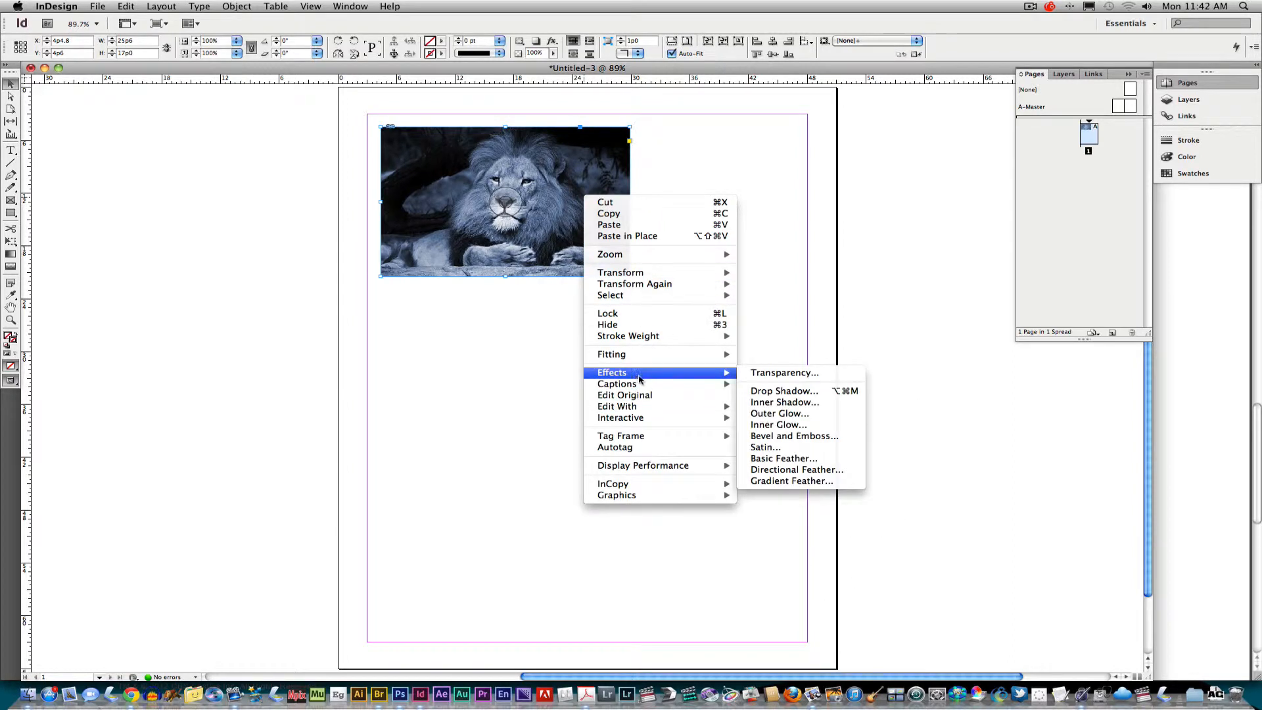
pyautogui.click(565, 184)
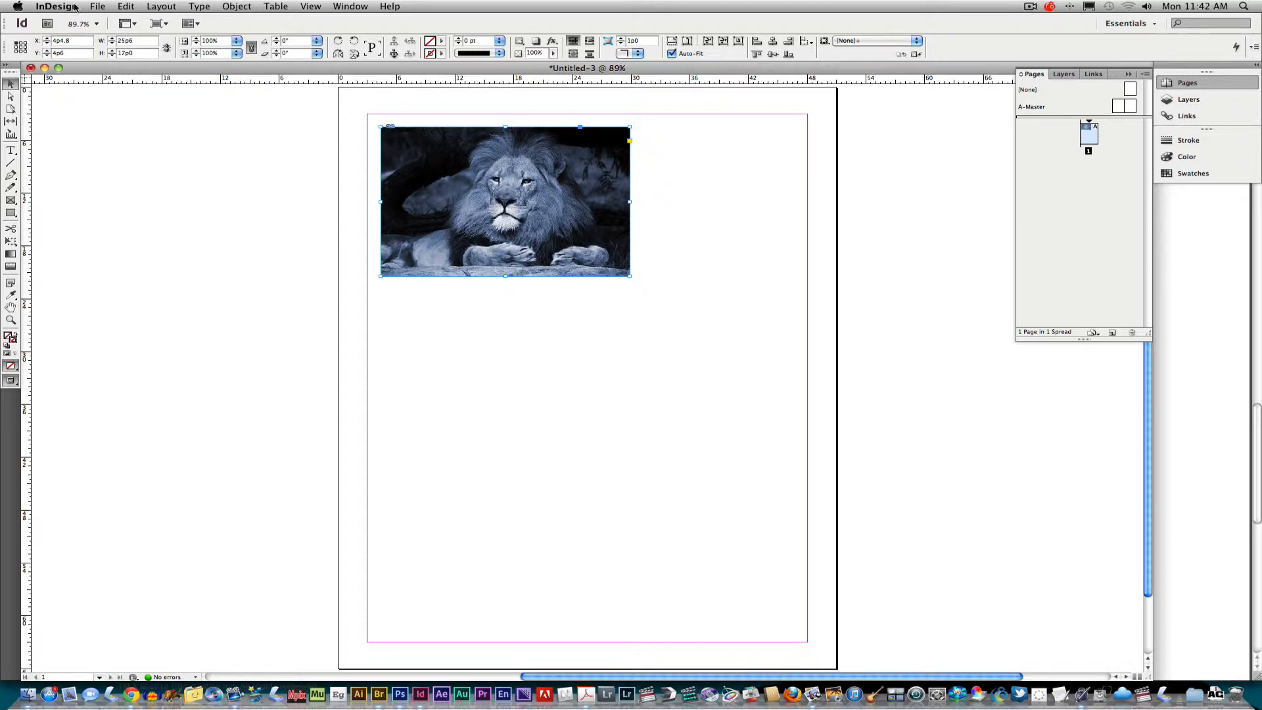
# Step: Place f35-posterized.jpg about 25p4 by 19p0 directly below the lion photo, aligned with it, and turn on Auto-Fit
pyautogui.click(438, 355)
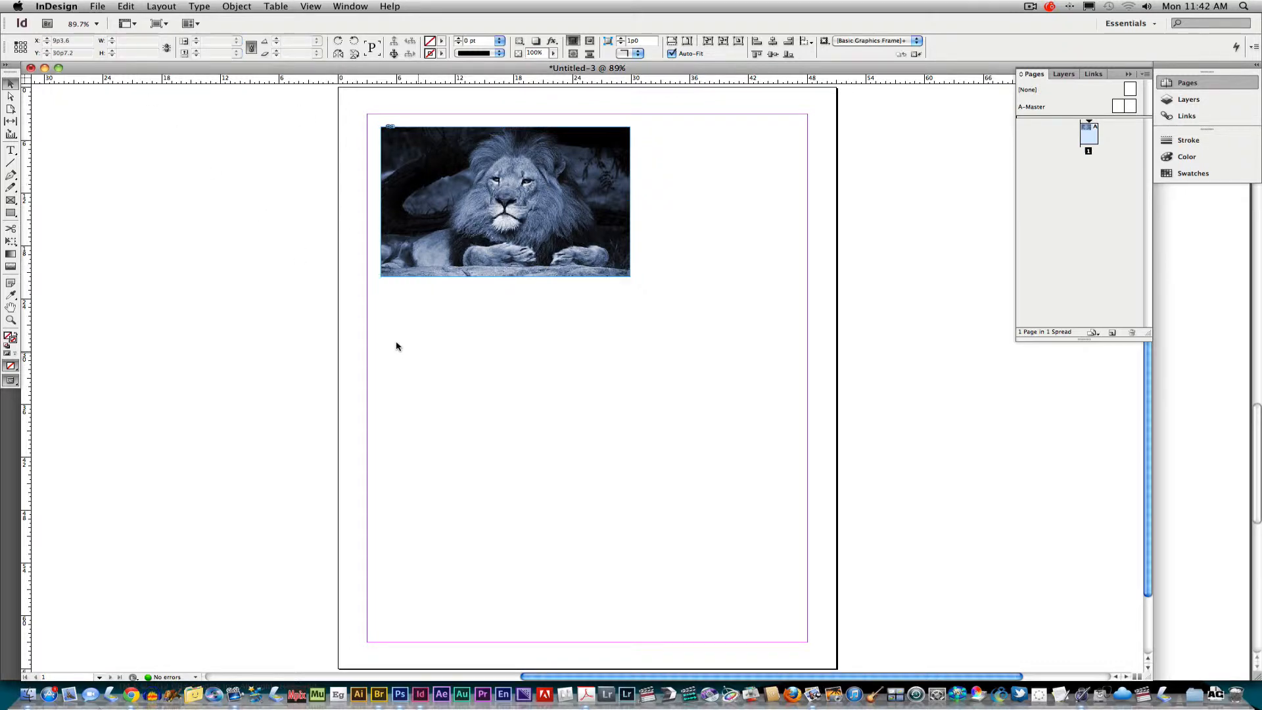
pyautogui.click(97, 7)
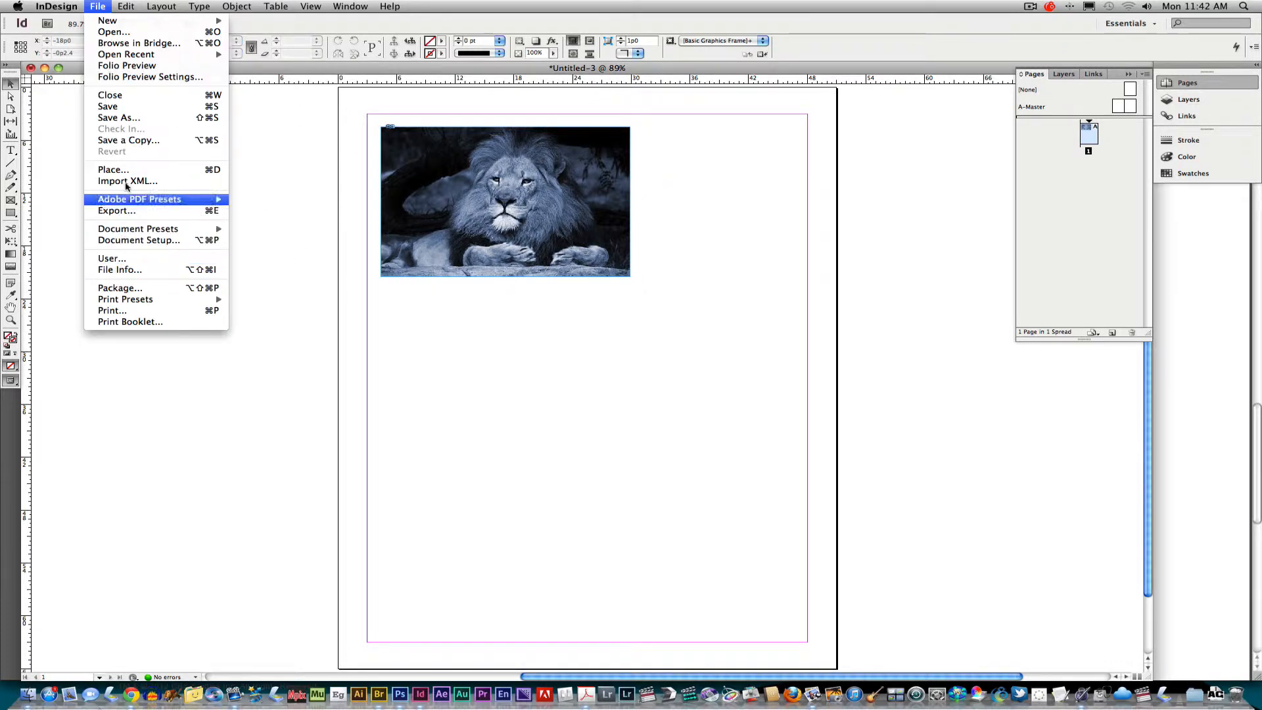
pyautogui.click(132, 171)
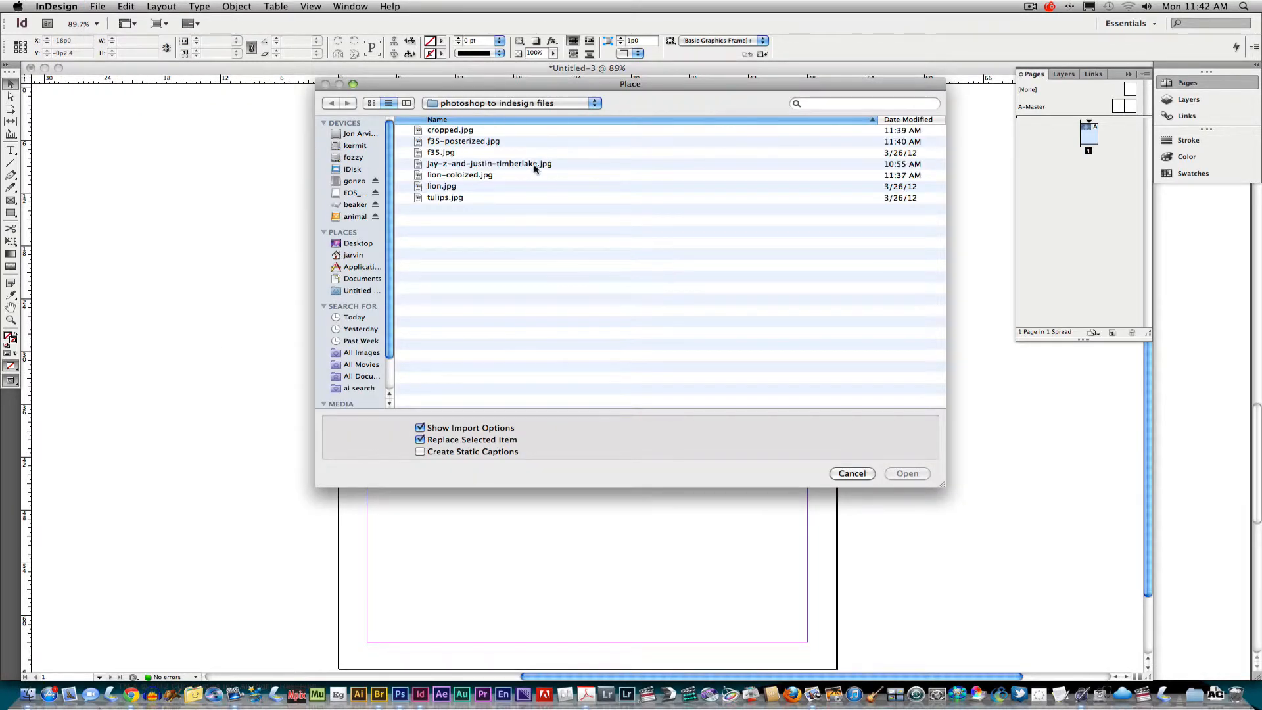
pyautogui.click(480, 143)
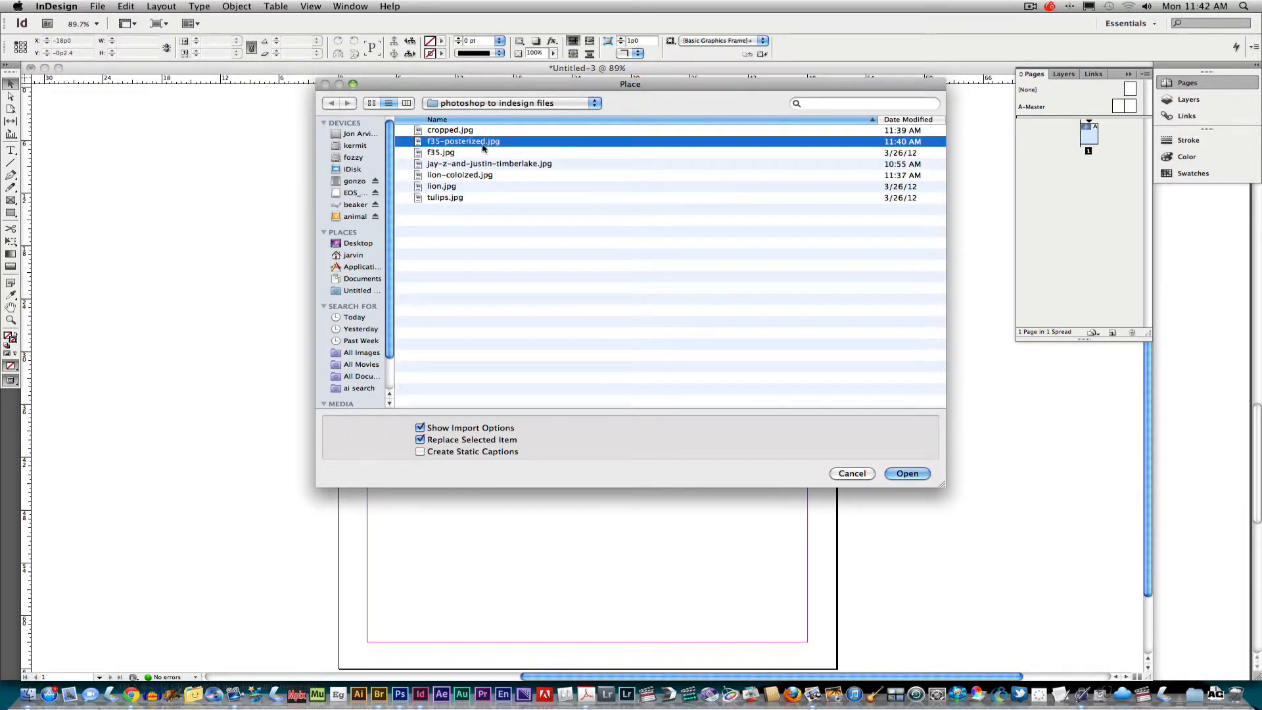
pyautogui.click(905, 476)
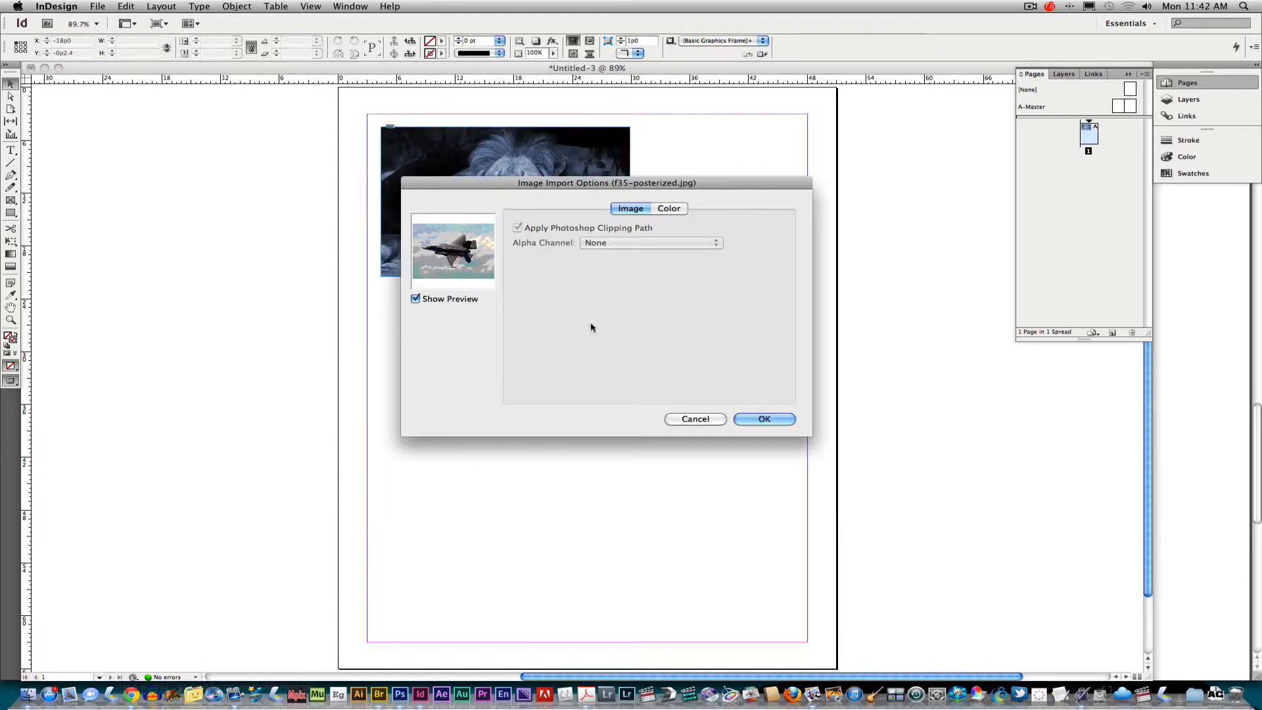
pyautogui.click(764, 420)
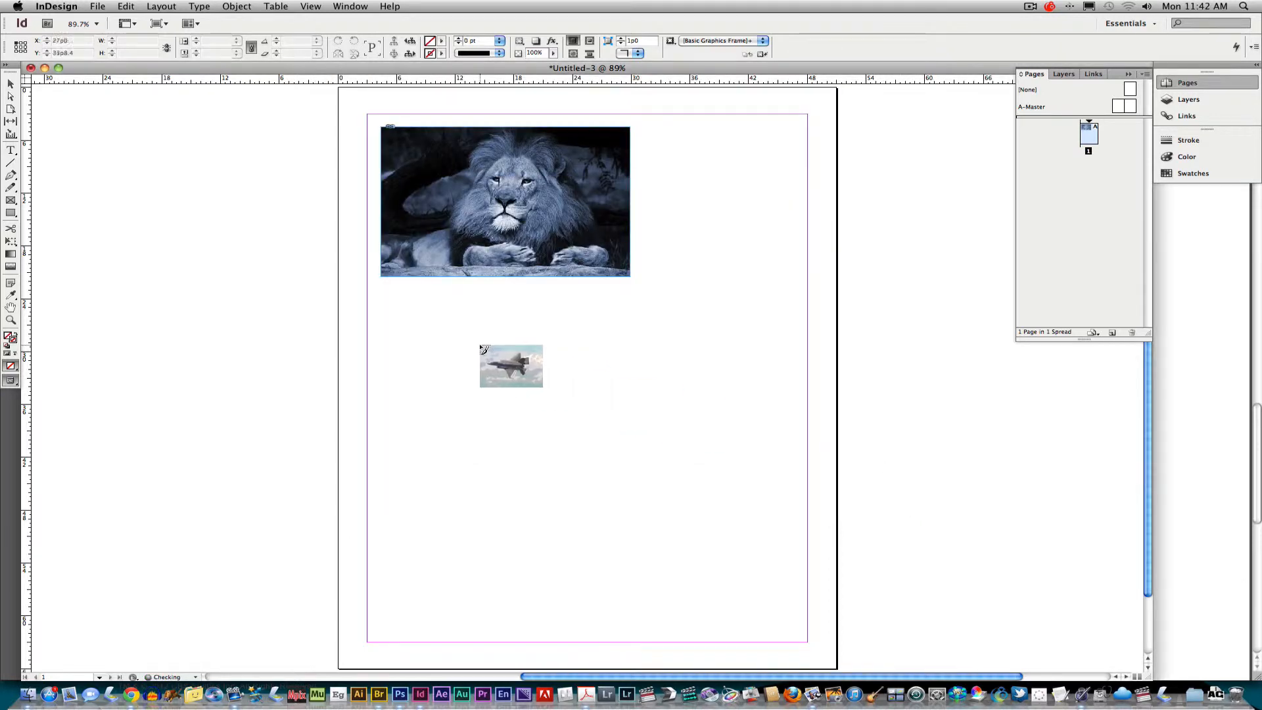
pyautogui.moveTo(382, 290); pyautogui.dragTo(629, 426)
pyautogui.moveTo(633, 432); pyautogui.dragTo(632, 432)
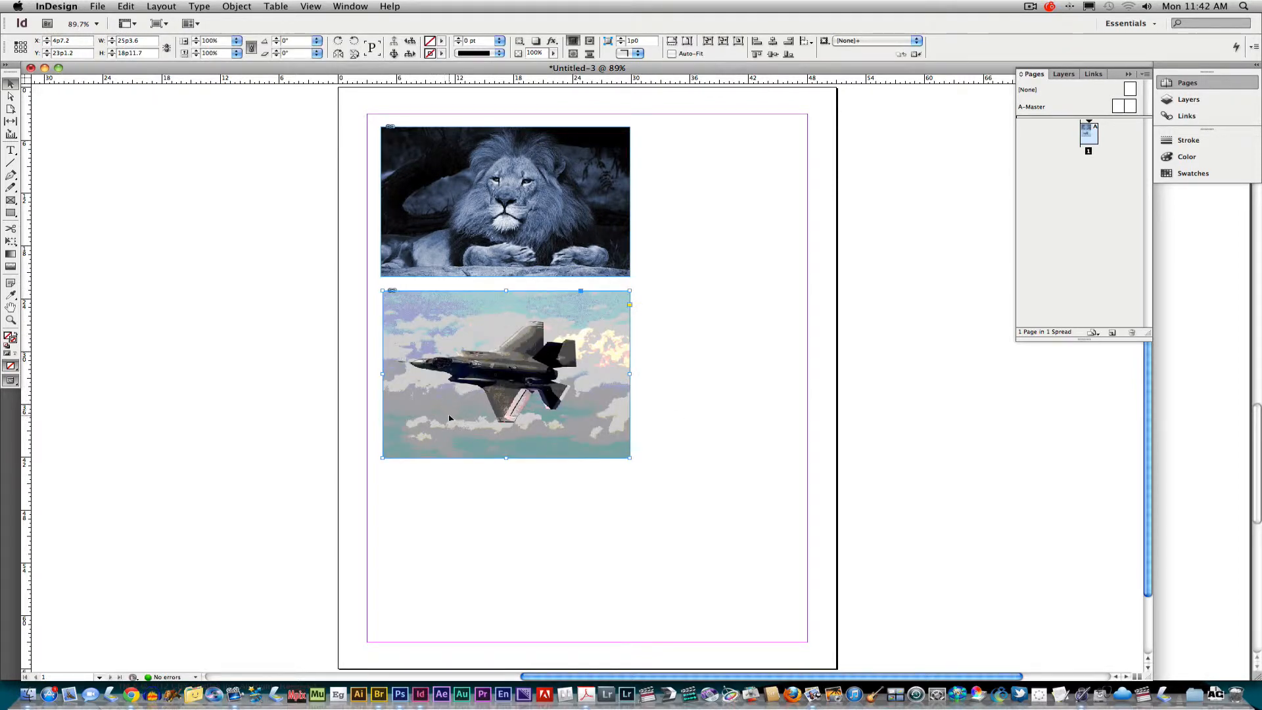
pyautogui.click(673, 53)
pyautogui.click(96, 8)
pyautogui.click(82, 17)
pyautogui.click(117, 151)
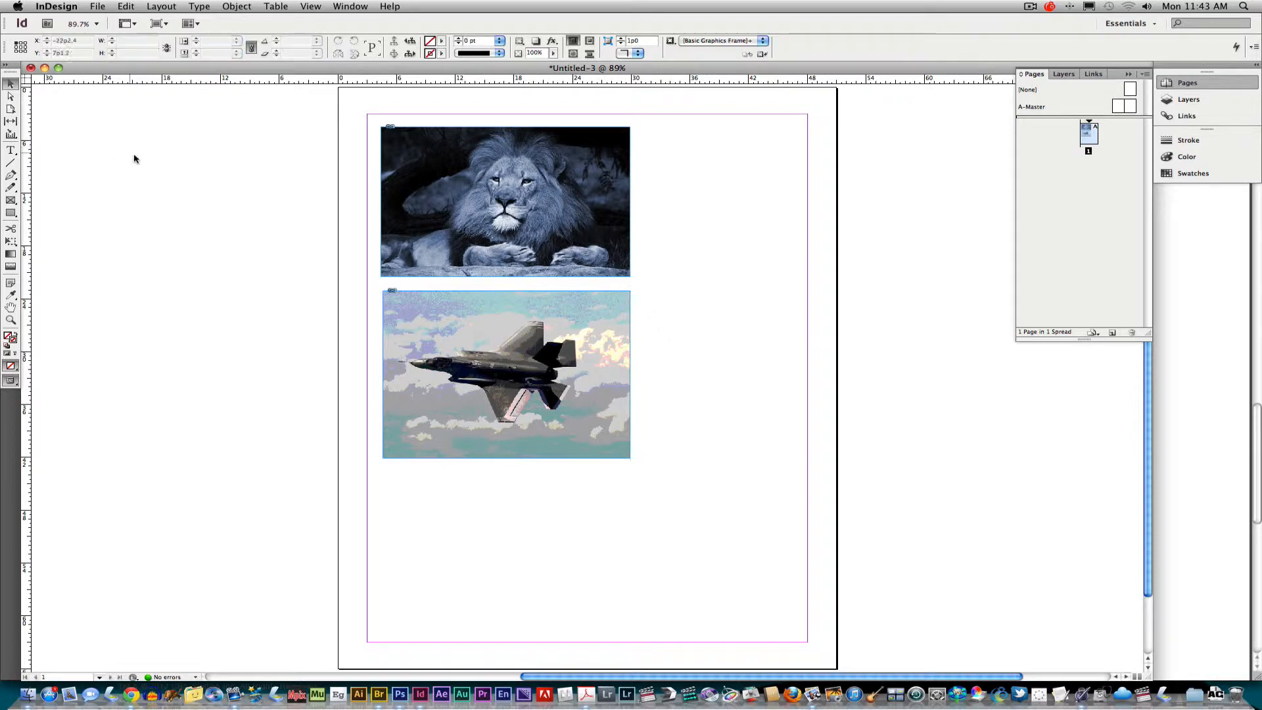
pyautogui.click(488, 332)
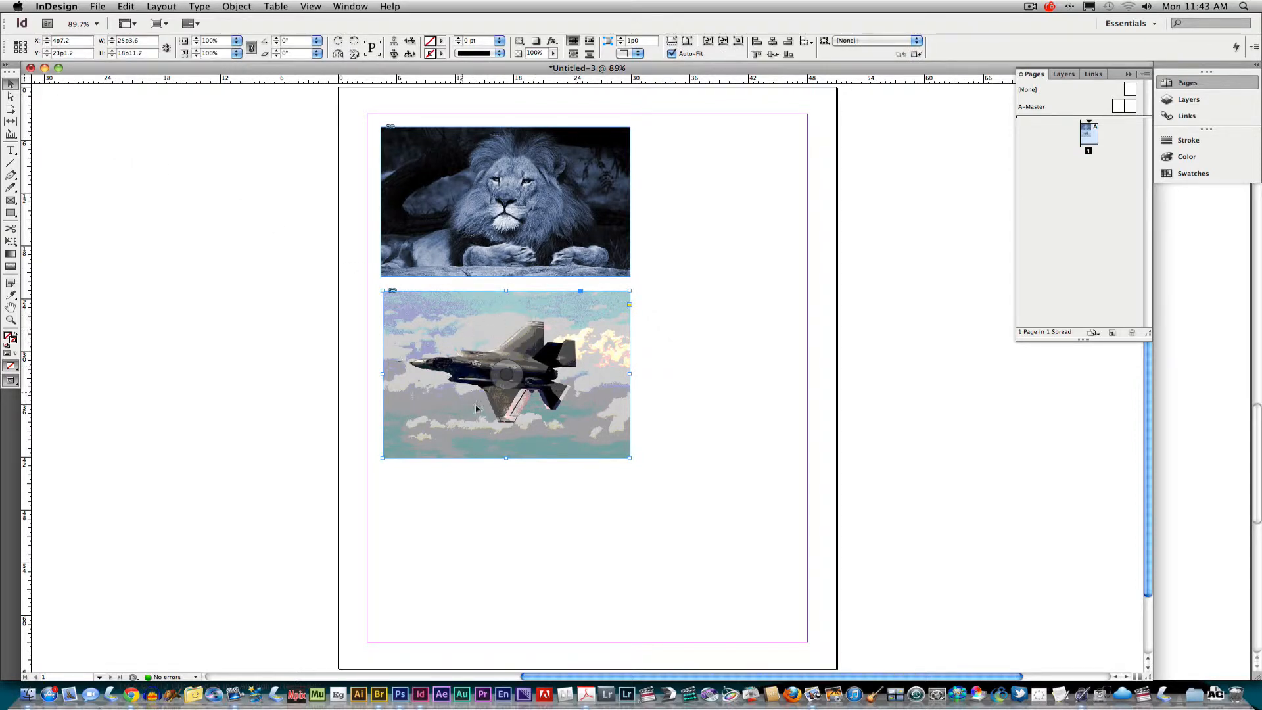
# Step: With nothing selected, place cropped.jpg about 15p4 by 20p3 to the right of the lion and jet photos
pyautogui.click(235, 303)
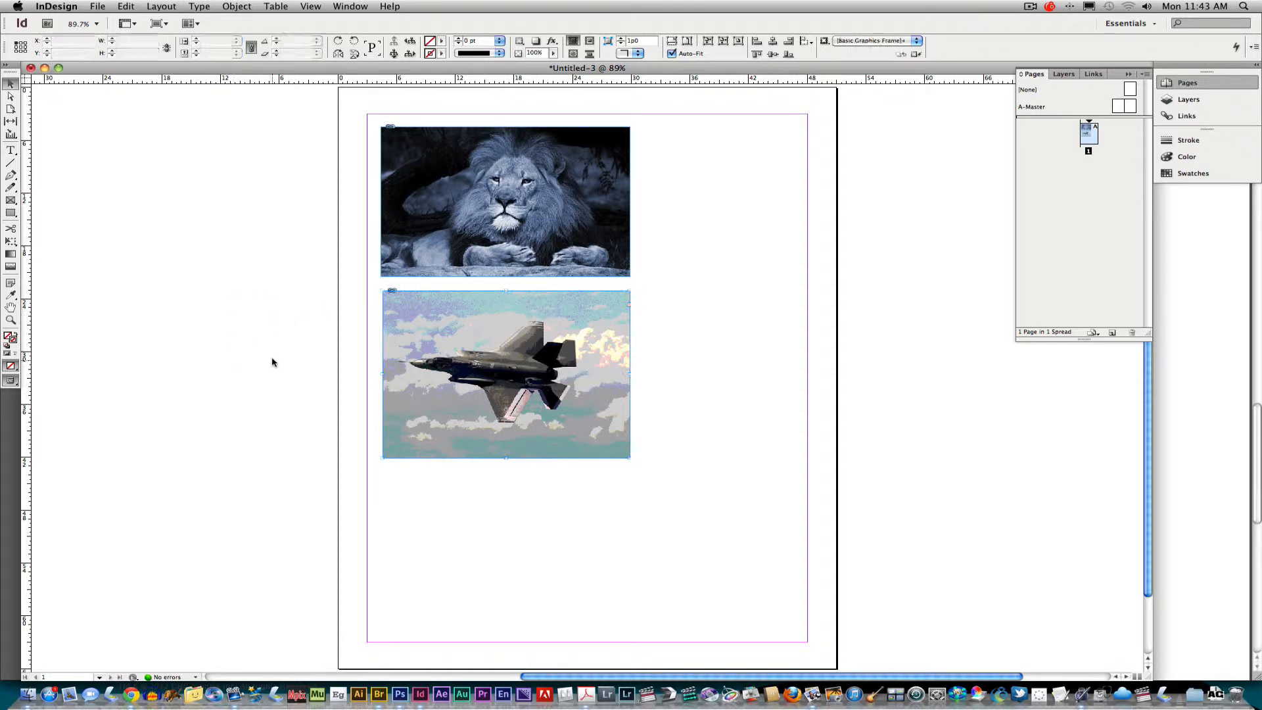
pyautogui.click(95, 8)
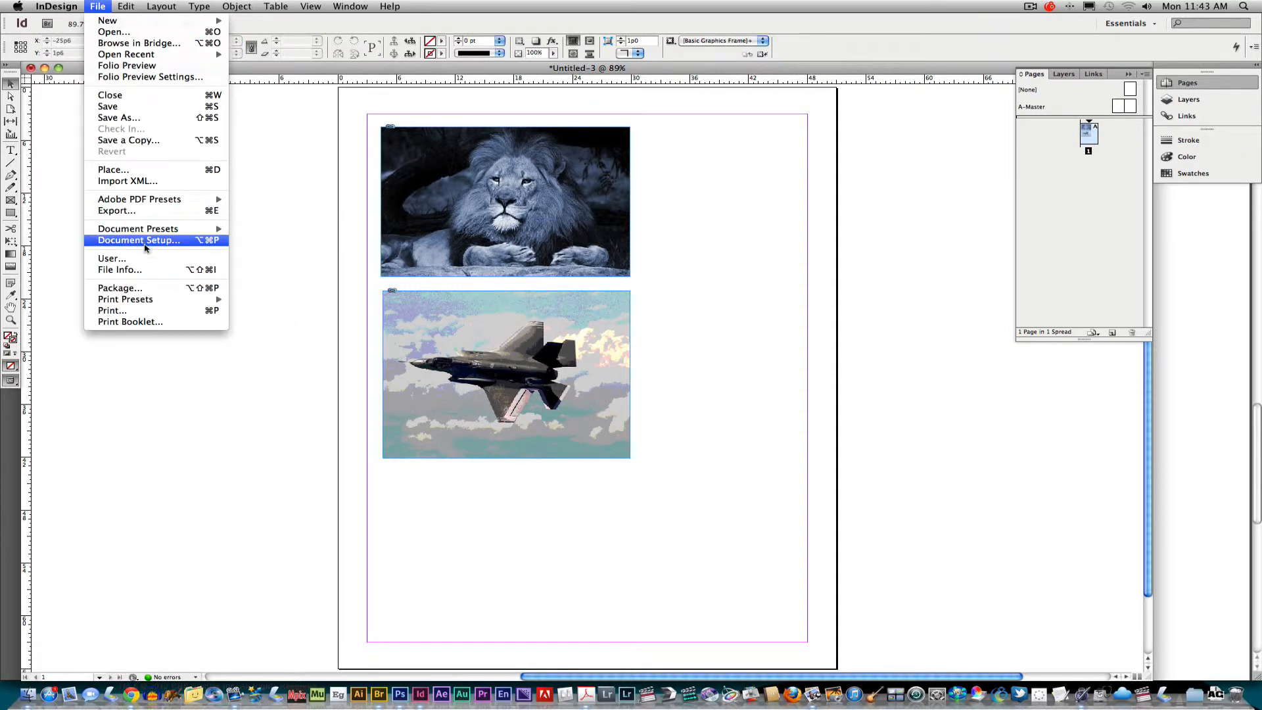
pyautogui.click(134, 170)
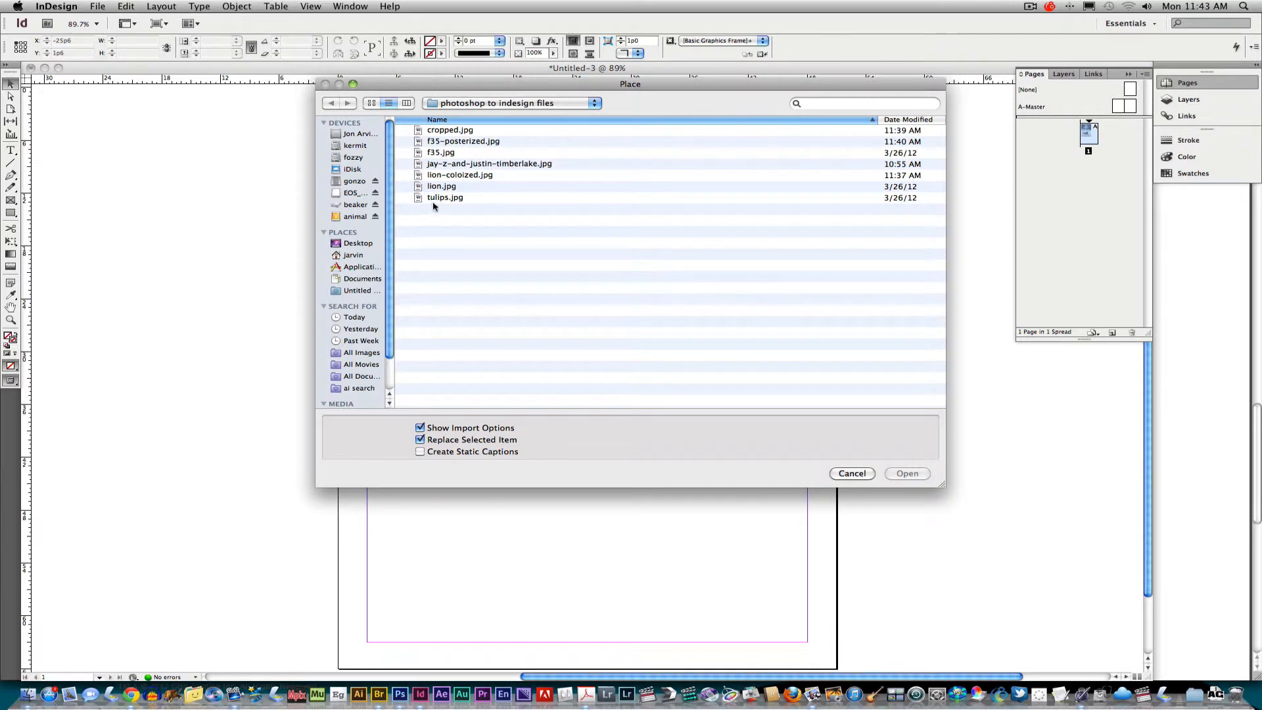
pyautogui.click(452, 131)
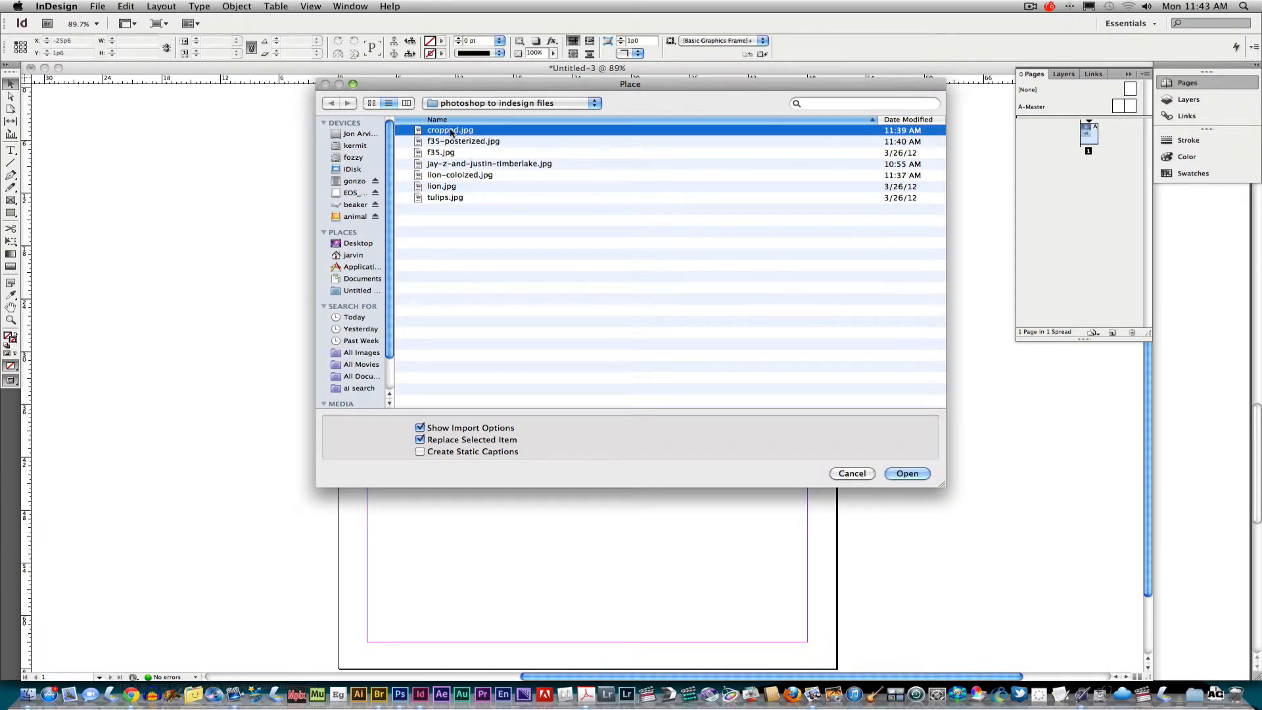
pyautogui.click(908, 474)
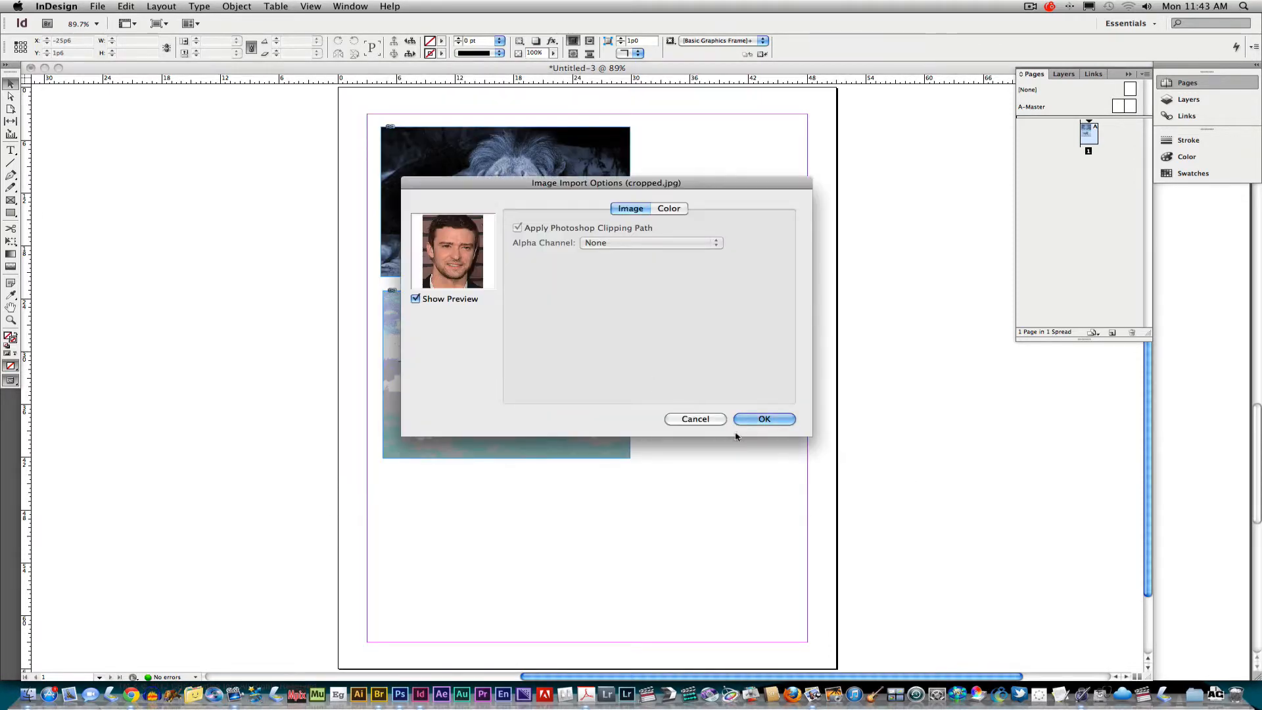
pyautogui.click(764, 419)
pyautogui.moveTo(640, 204); pyautogui.dragTo(785, 383)
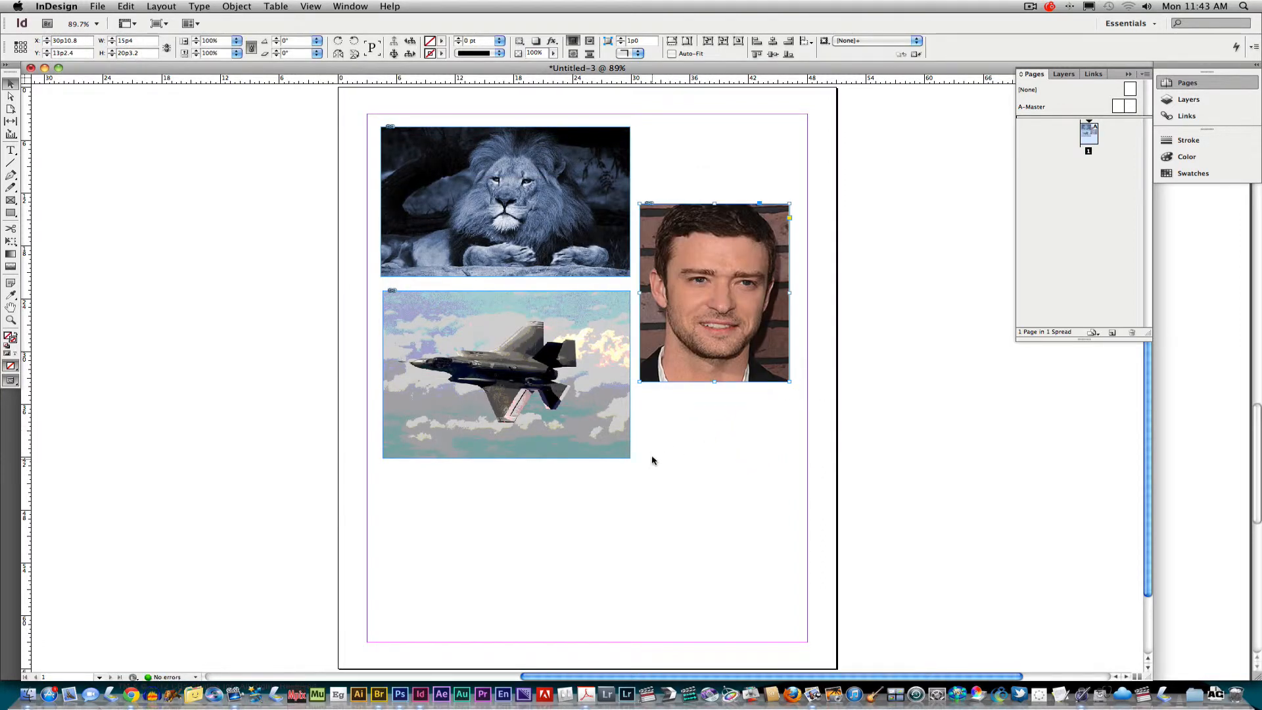
# Step: Turn on Auto-Fit for the selected portrait photo and nudge it slightly up and to the right
pyautogui.click(670, 55)
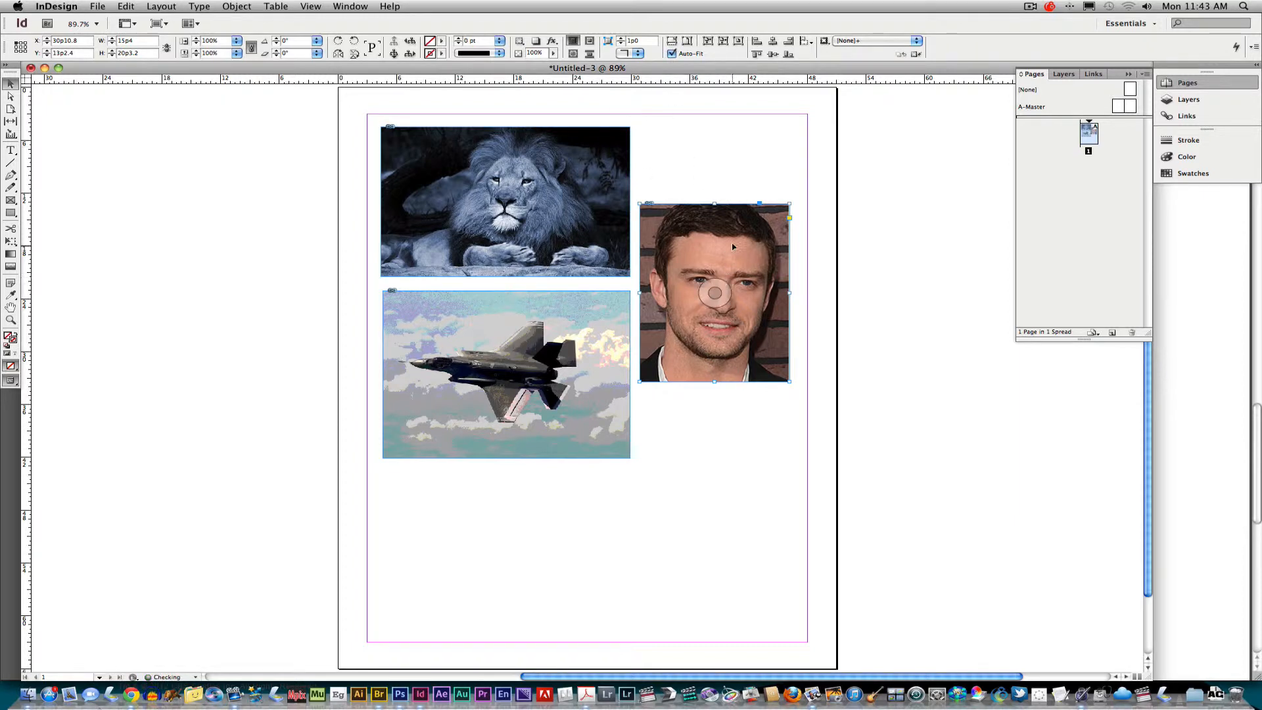
pyautogui.moveTo(736, 245); pyautogui.dragTo(739, 242)
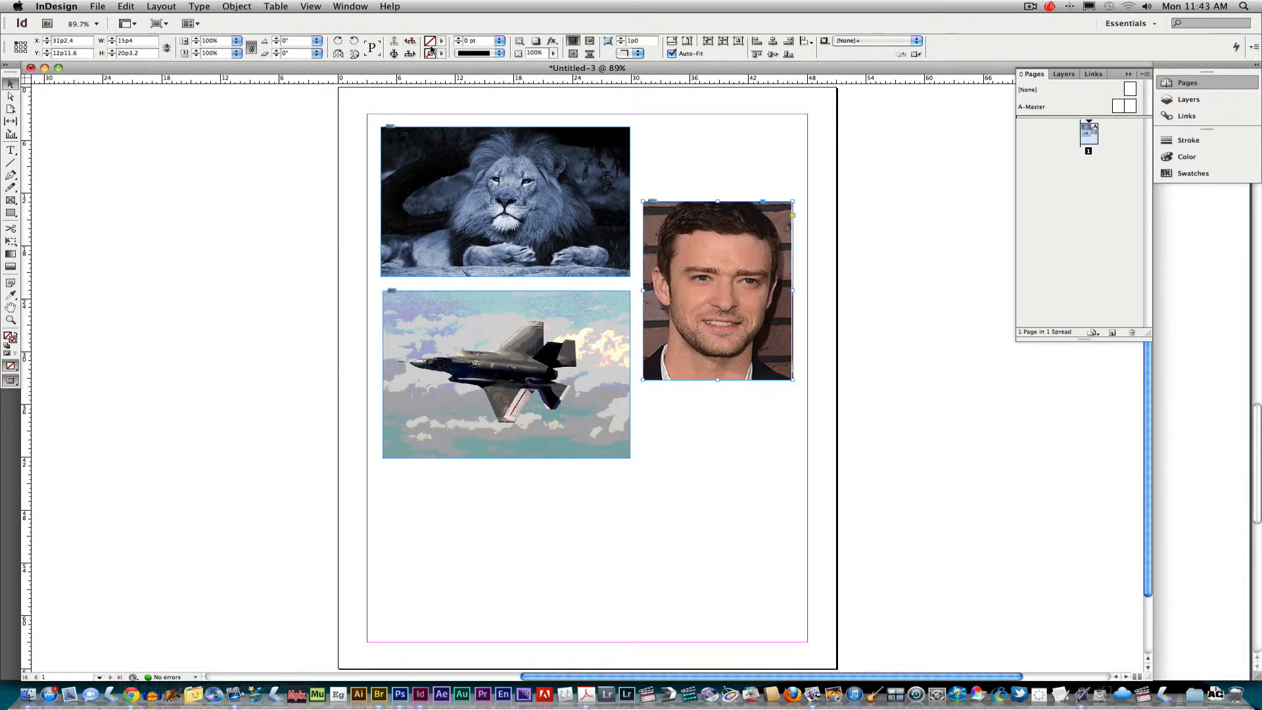
# Step: Give the portrait photo's frame a black 2 pt stroke and deselect it
pyautogui.click(442, 57)
pyautogui.click(449, 110)
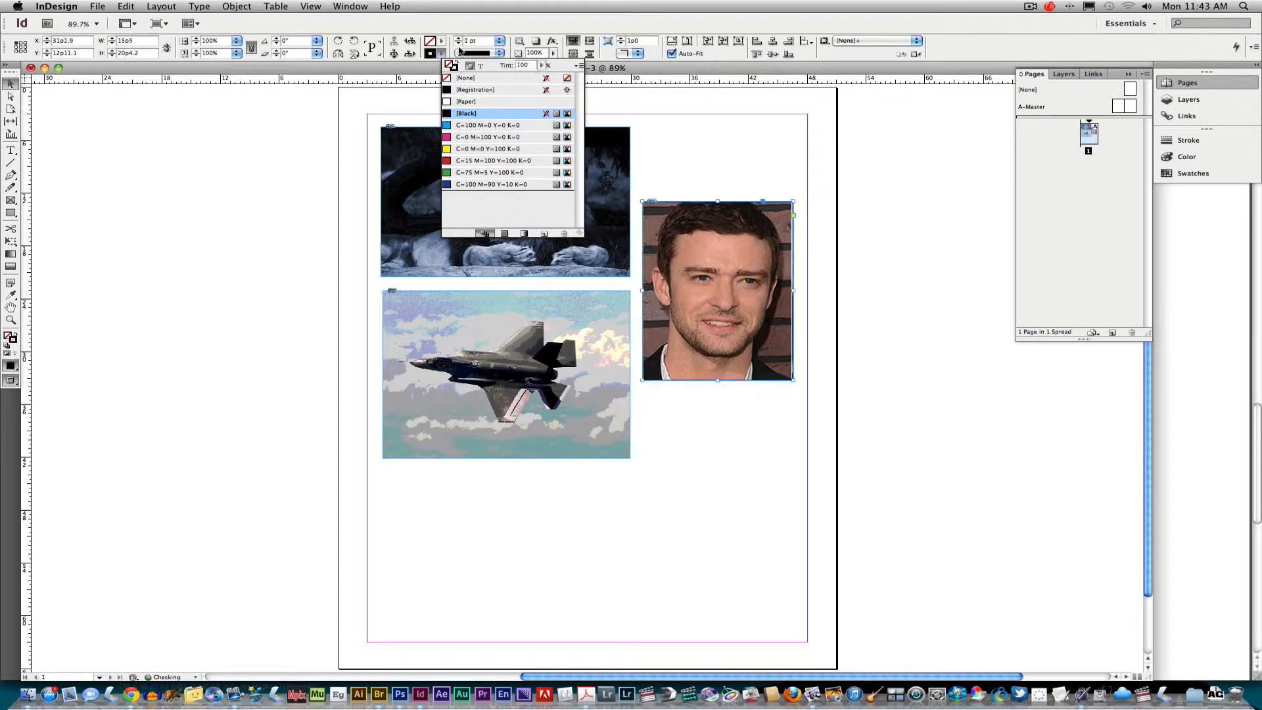
pyautogui.click(458, 39)
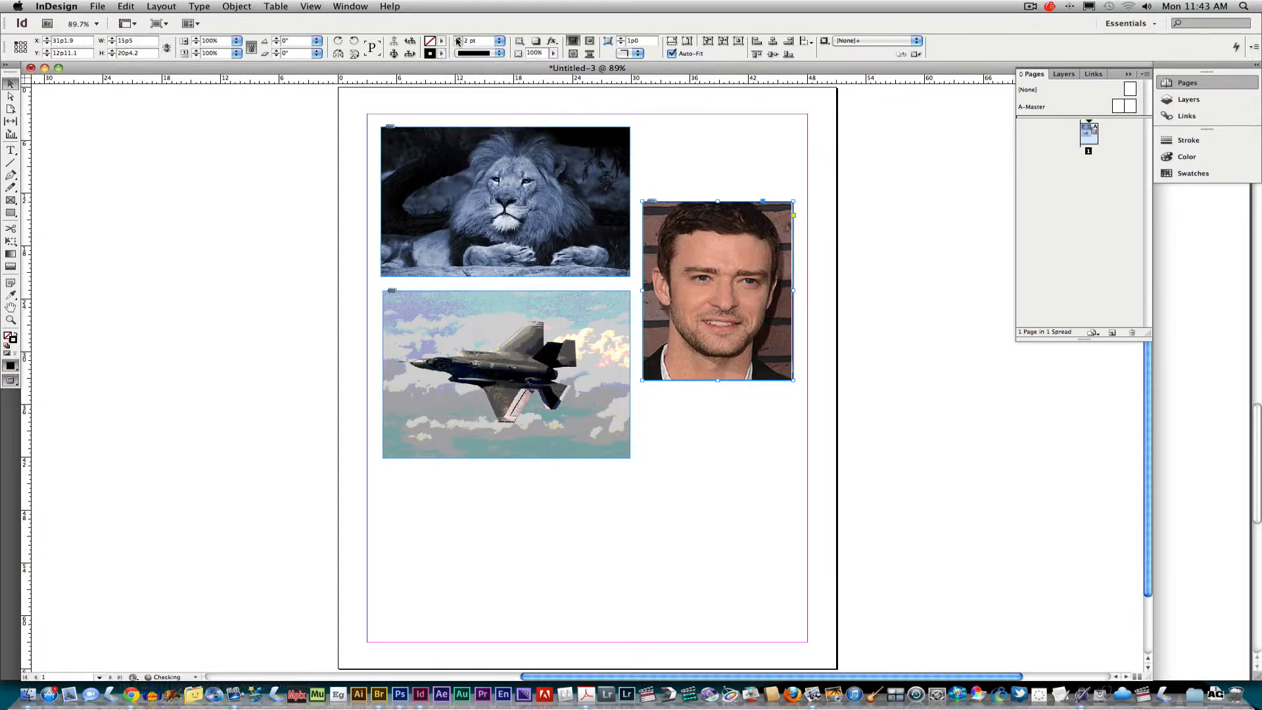
pyautogui.click(747, 164)
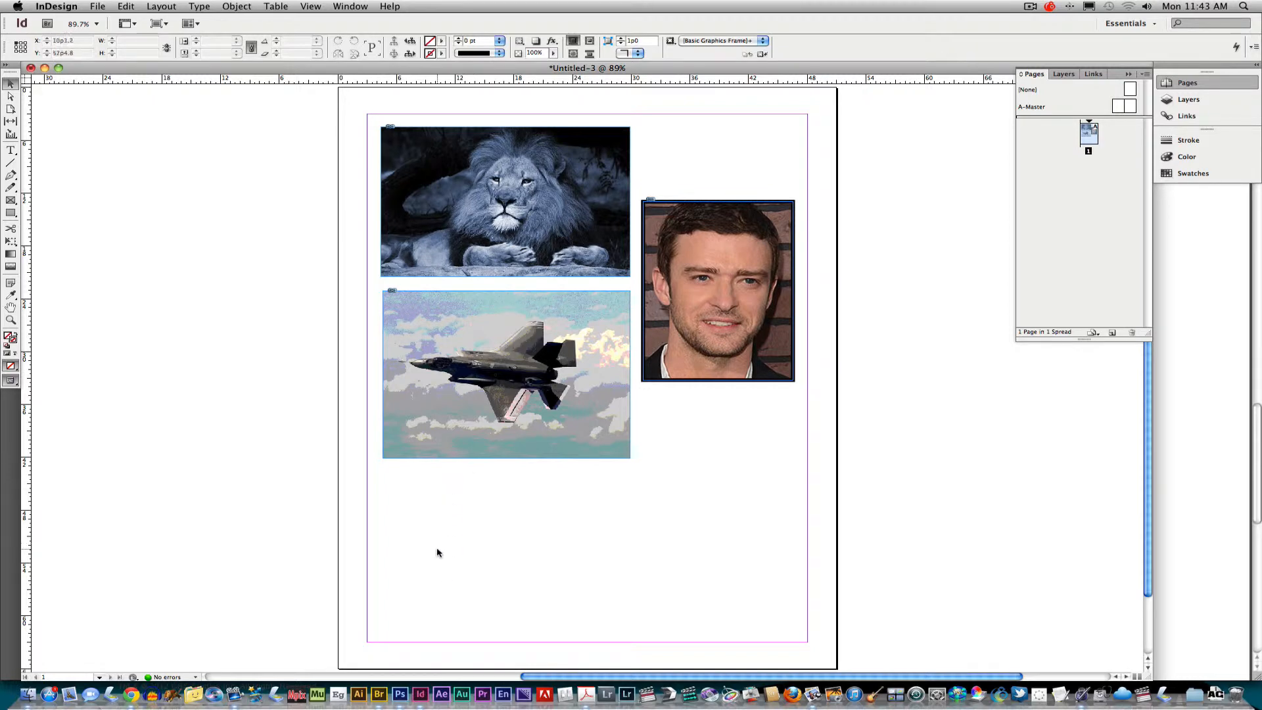
# Step: Switch to the ps-to-id.pdf handout in Acrobat and review the tulip photo instructions on placing the photo and adjusting transparency
pyautogui.press('super+Tab')
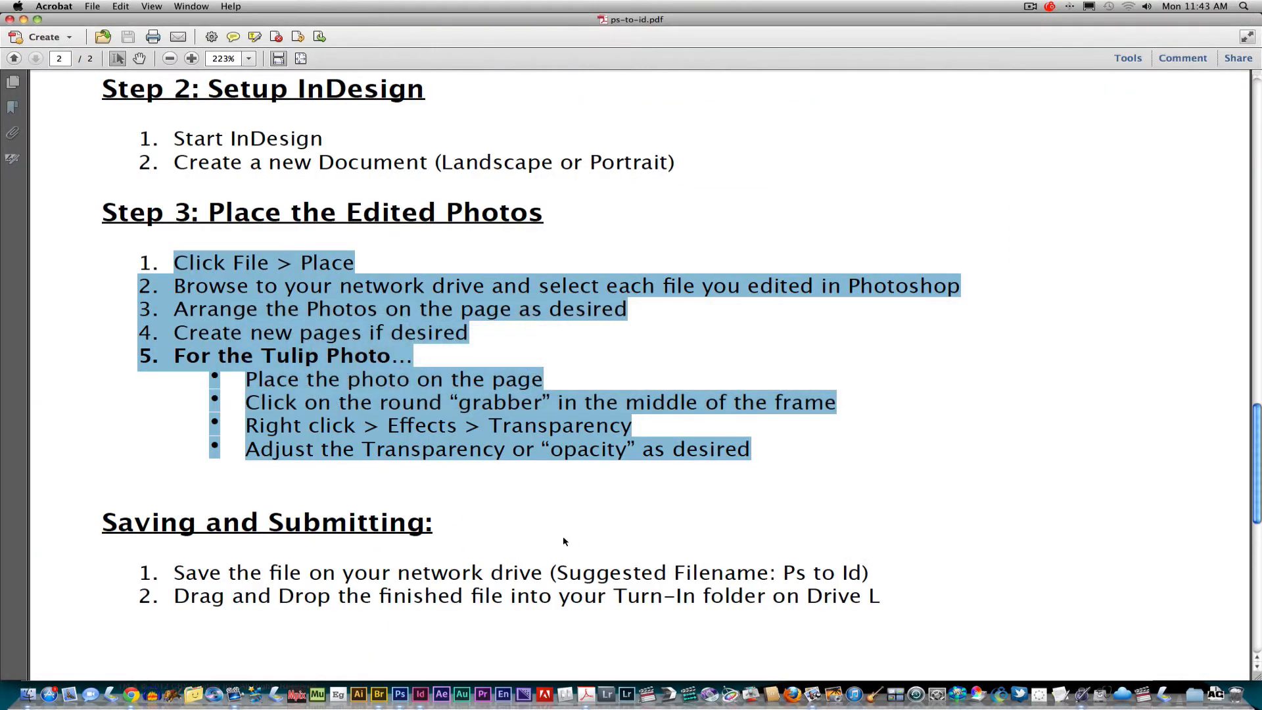
pyautogui.doubleClick(180, 356)
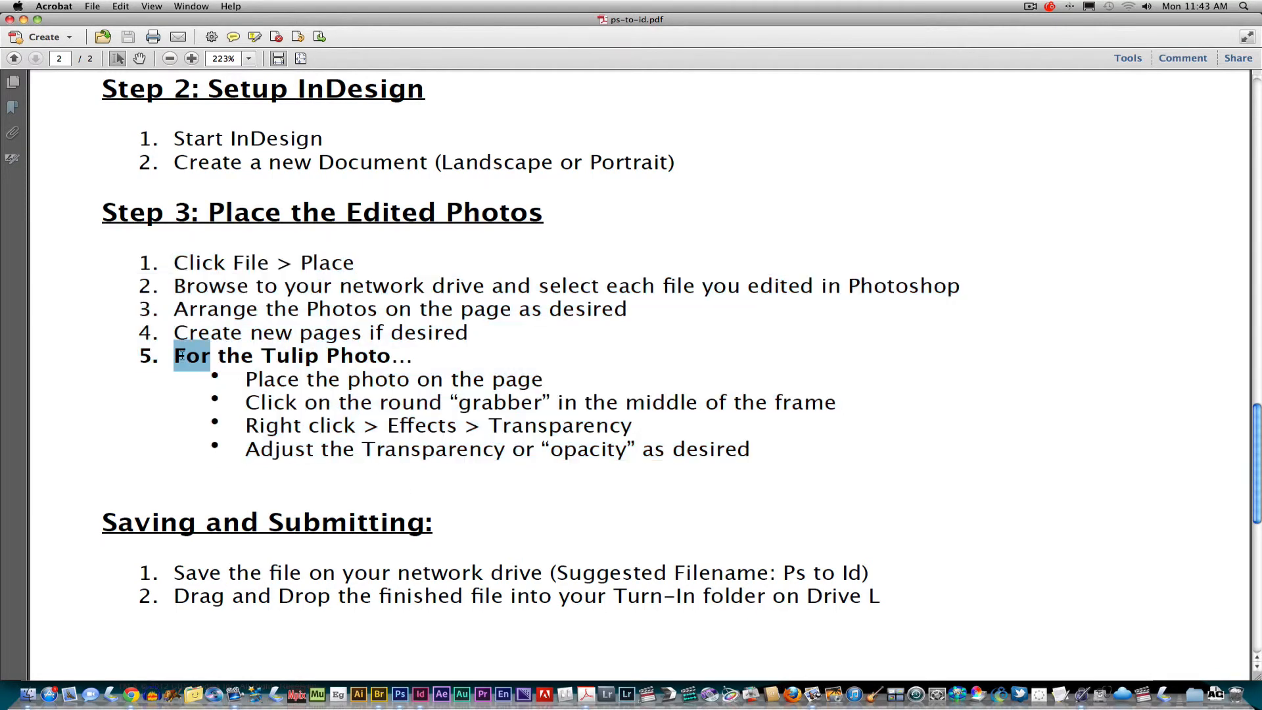
pyautogui.click(274, 399)
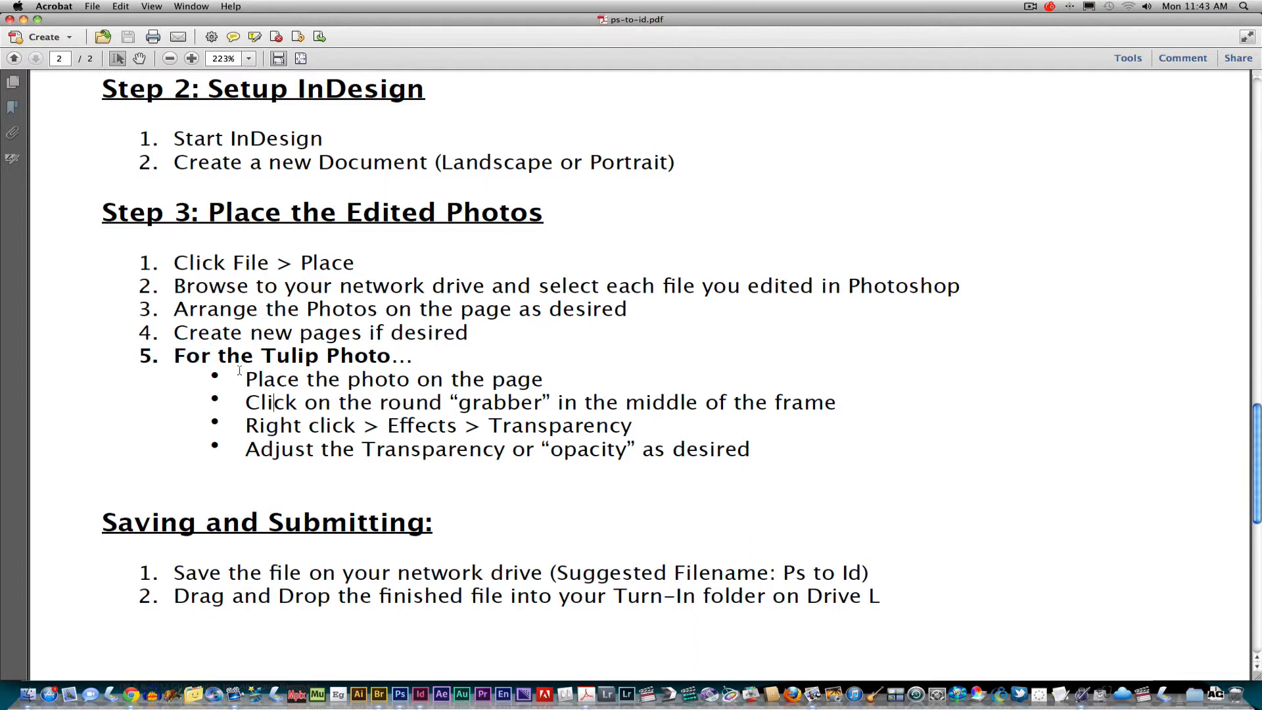
pyautogui.doubleClick(275, 357)
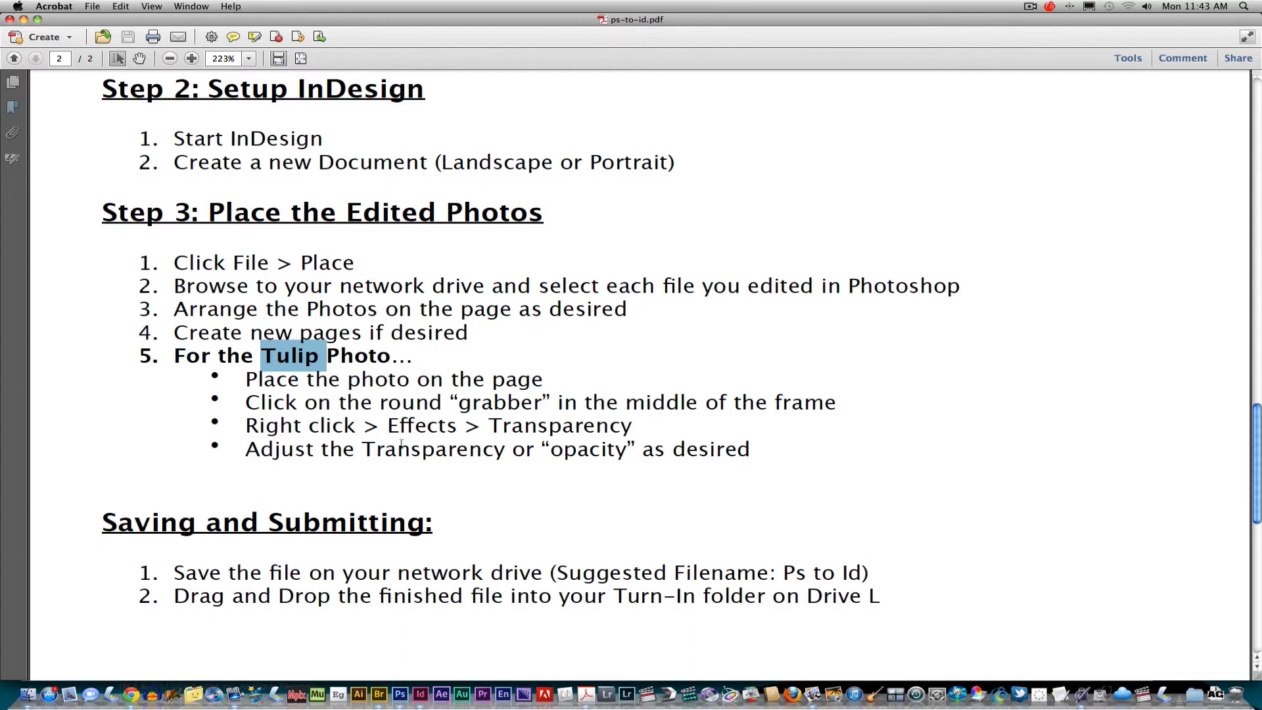
pyautogui.moveTo(486, 428); pyautogui.dragTo(612, 429)
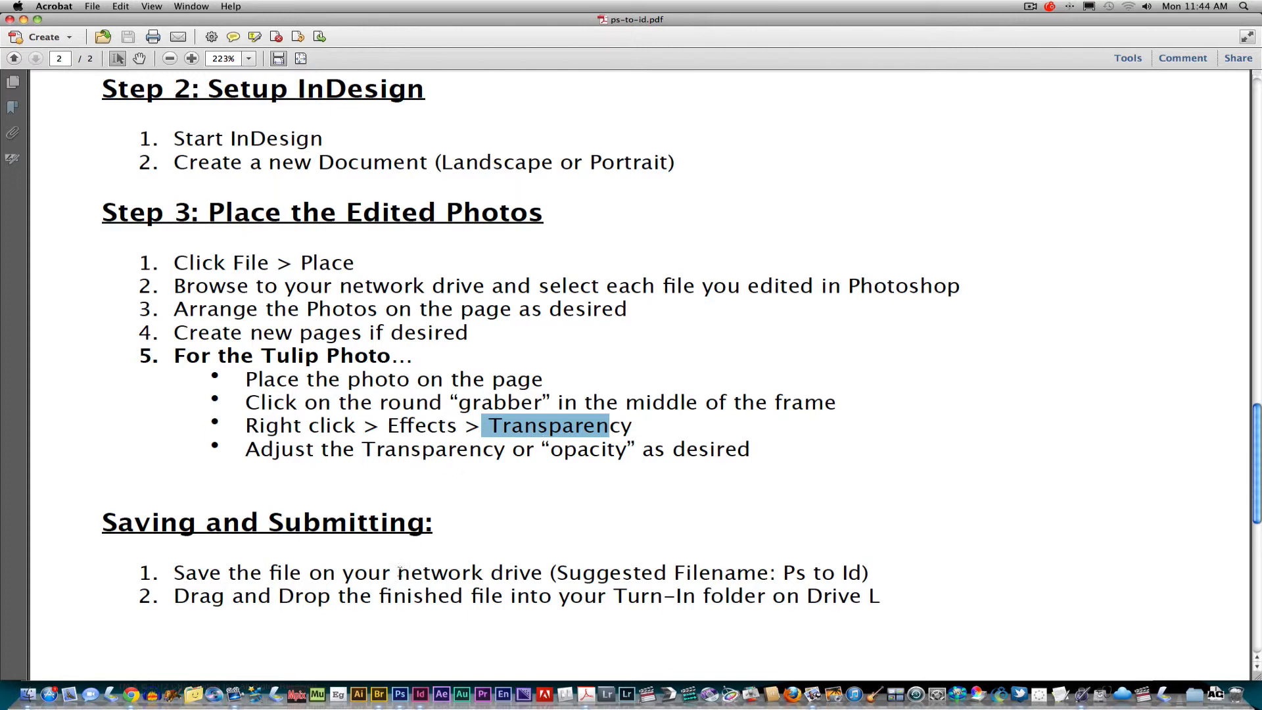
# Step: Switch back to InDesign and place tulips.jpg about 25p4 by 19p0 directly below the jet photo, matching its width
pyautogui.press('super+Tab')
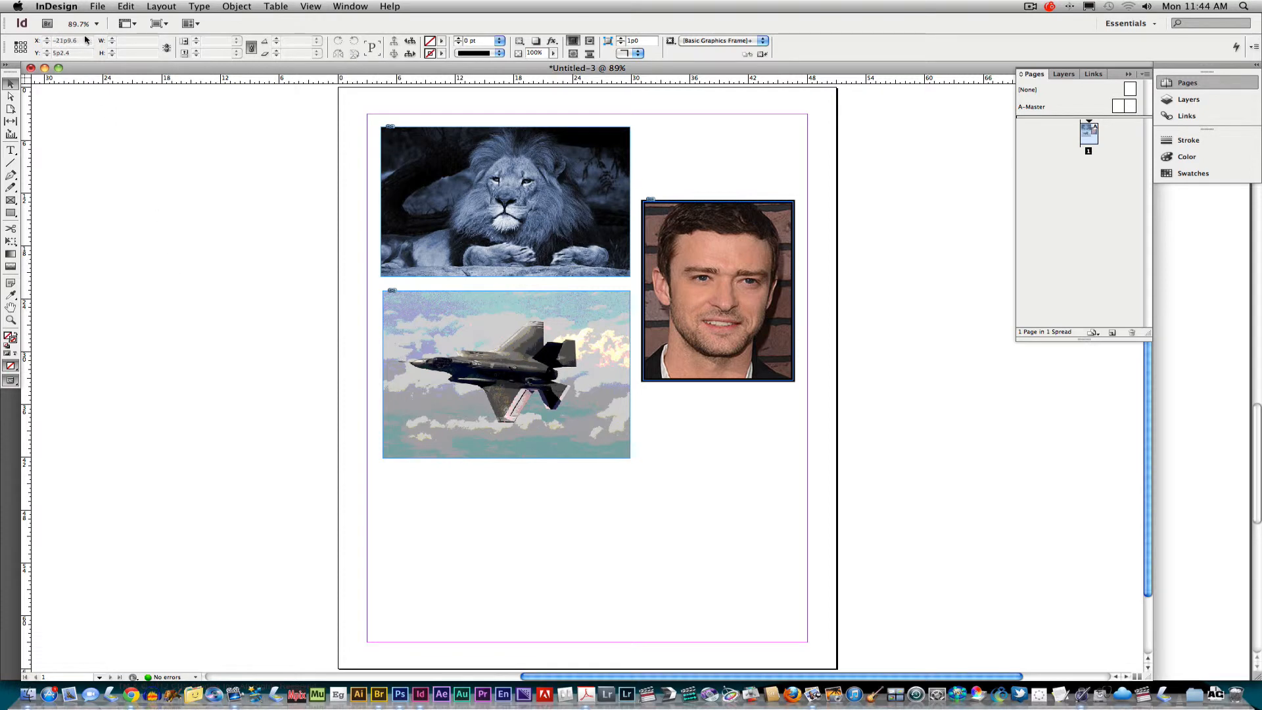
pyautogui.click(98, 7)
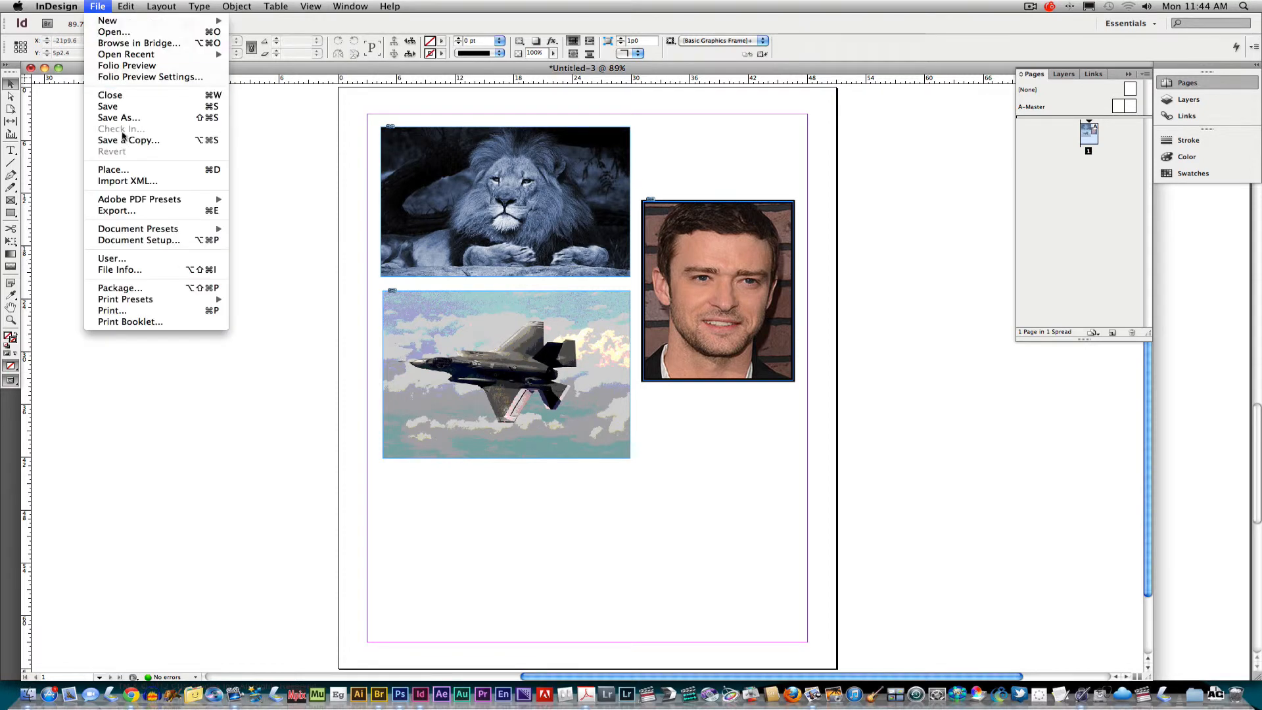
pyautogui.click(146, 171)
pyautogui.click(445, 197)
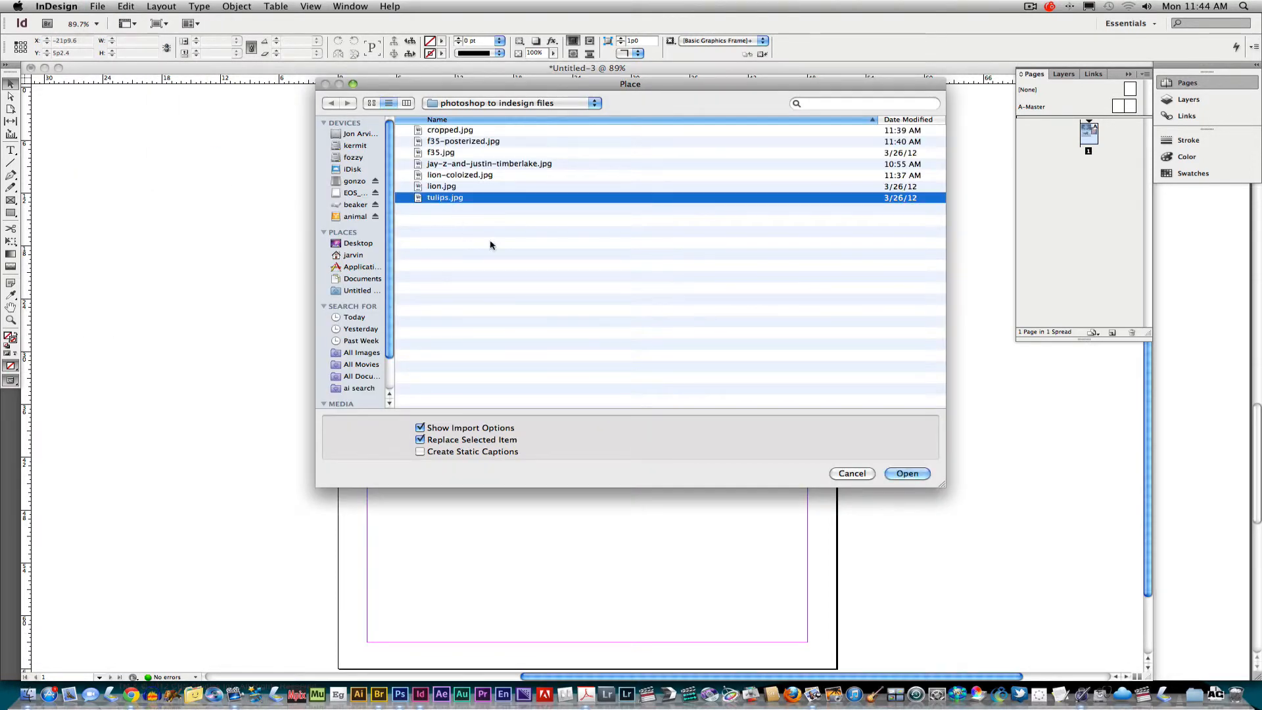
pyautogui.click(906, 474)
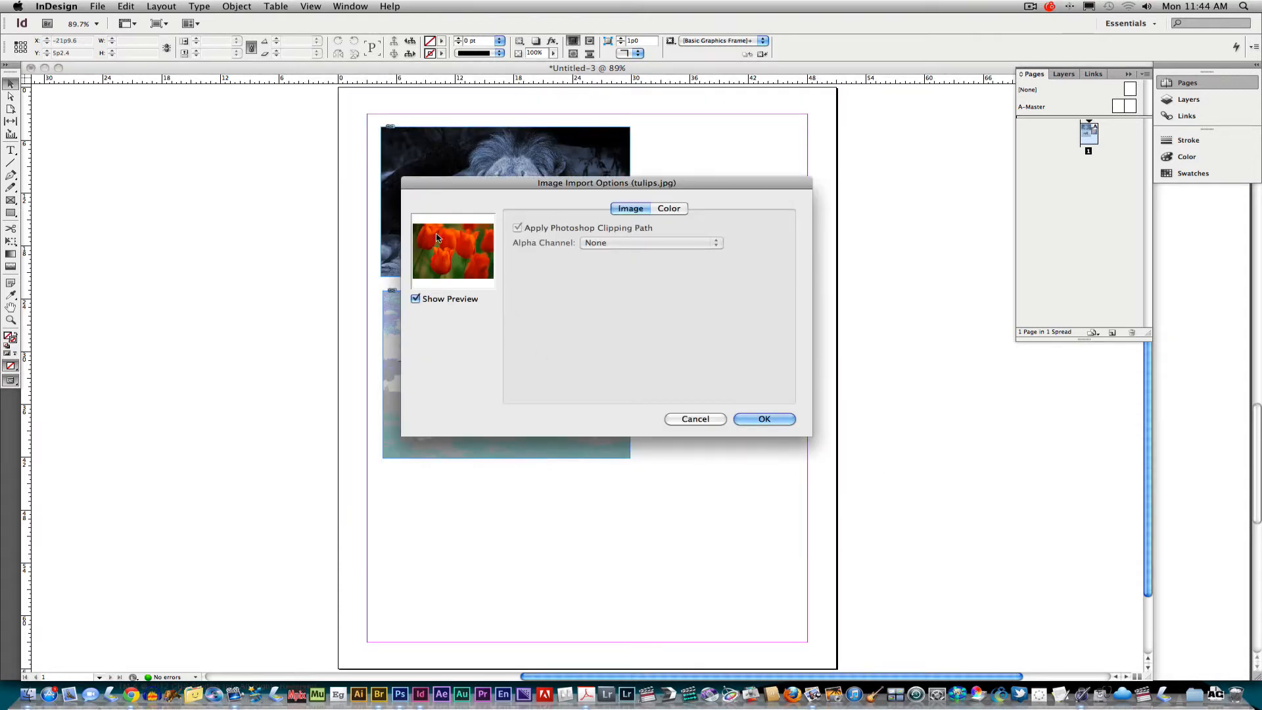
pyautogui.click(763, 419)
pyautogui.moveTo(384, 469); pyautogui.dragTo(630, 595)
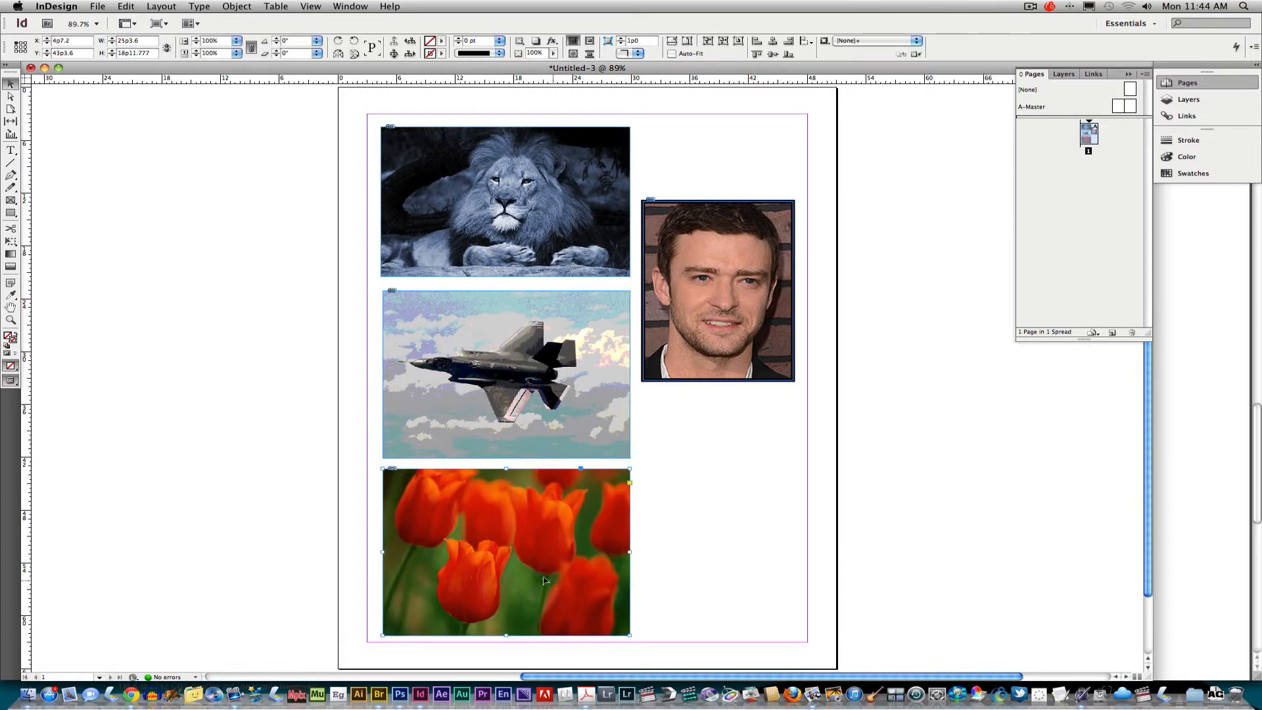
# Step: Try selecting the tulip photo's content inside its frame, clearing the selection in between
pyautogui.click(506, 551)
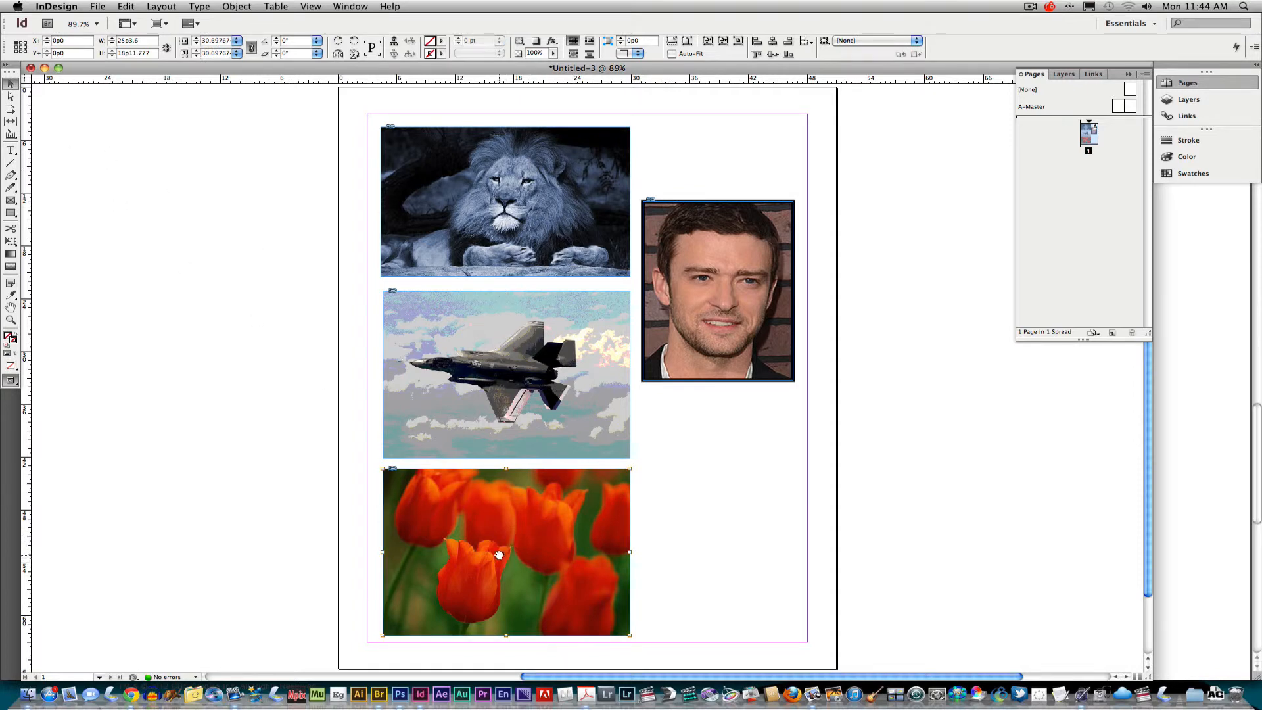
pyautogui.click(684, 529)
pyautogui.click(506, 554)
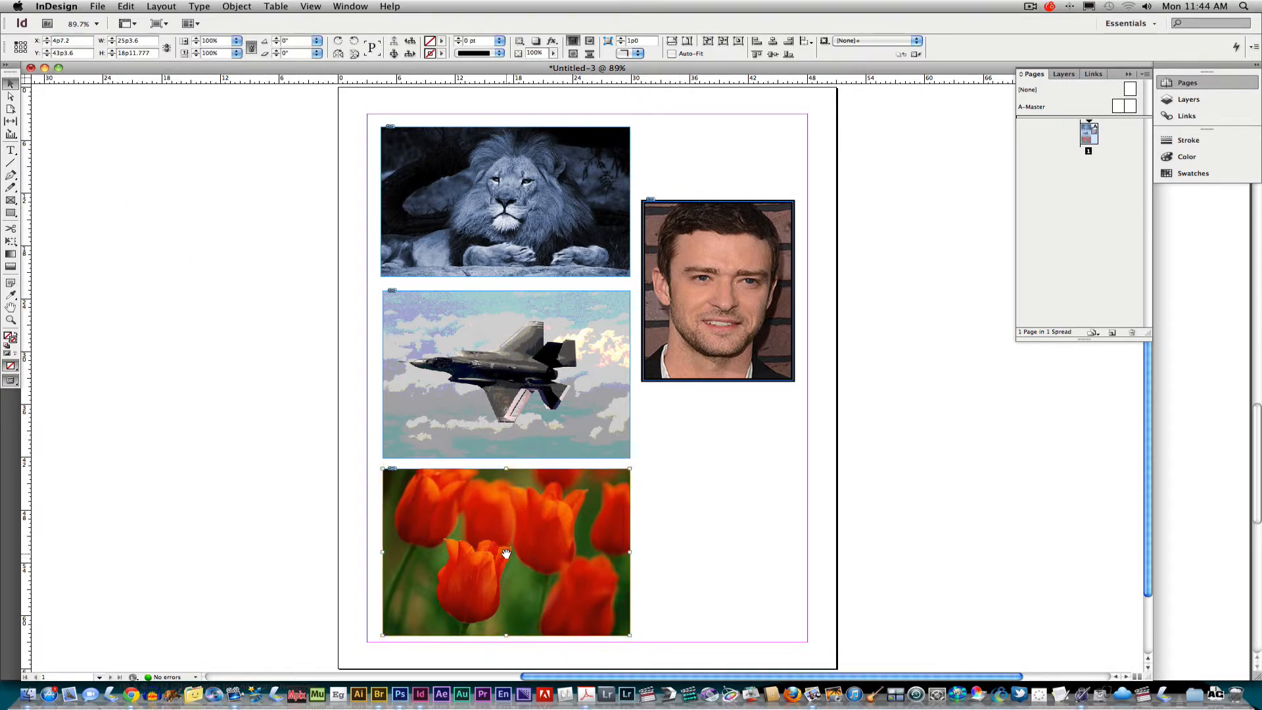
pyautogui.click(670, 529)
pyautogui.click(506, 554)
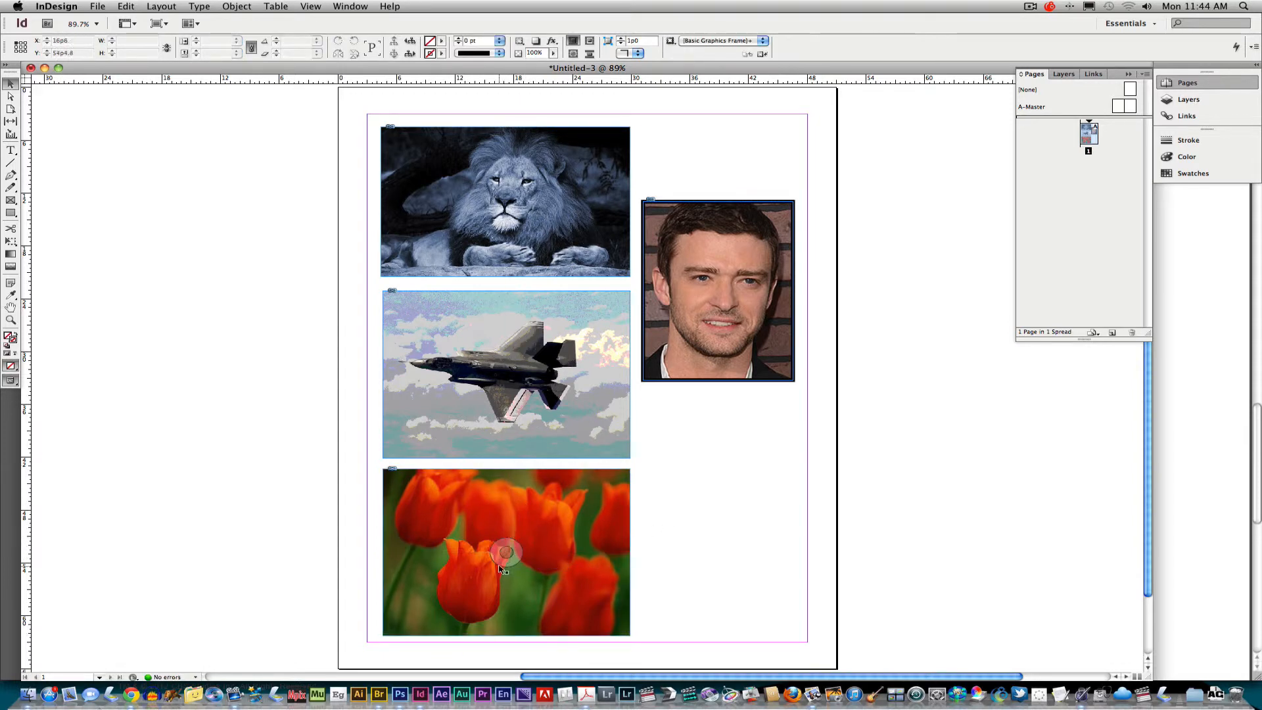
pyautogui.press('super+Tab')
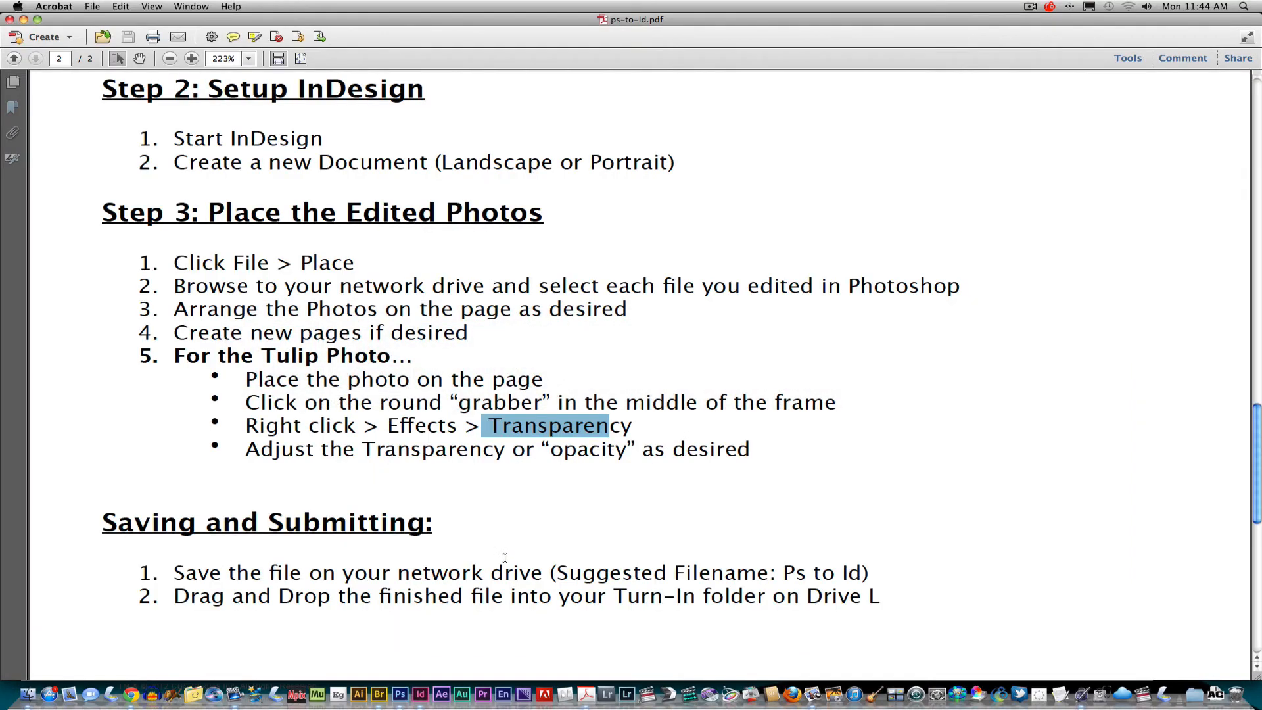
pyautogui.press('super+Tab')
pyautogui.rightClick(552, 533)
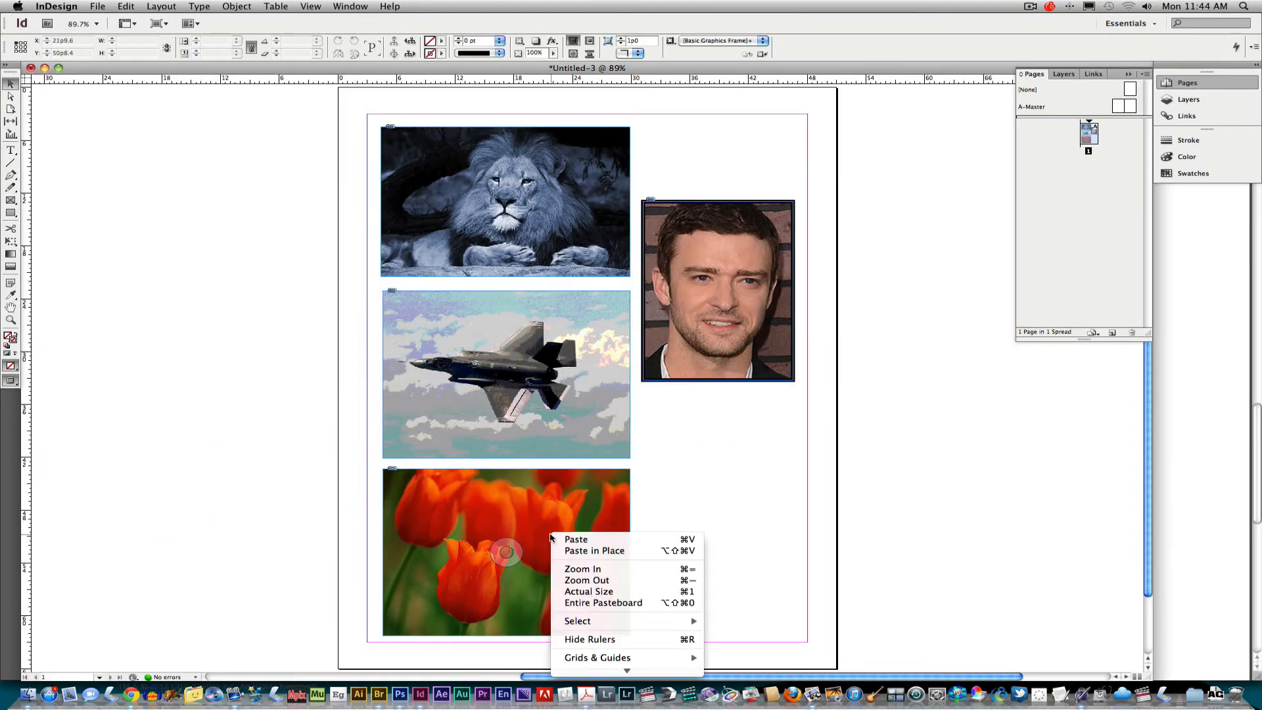
pyautogui.moveTo(616, 615)
pyautogui.click(547, 534)
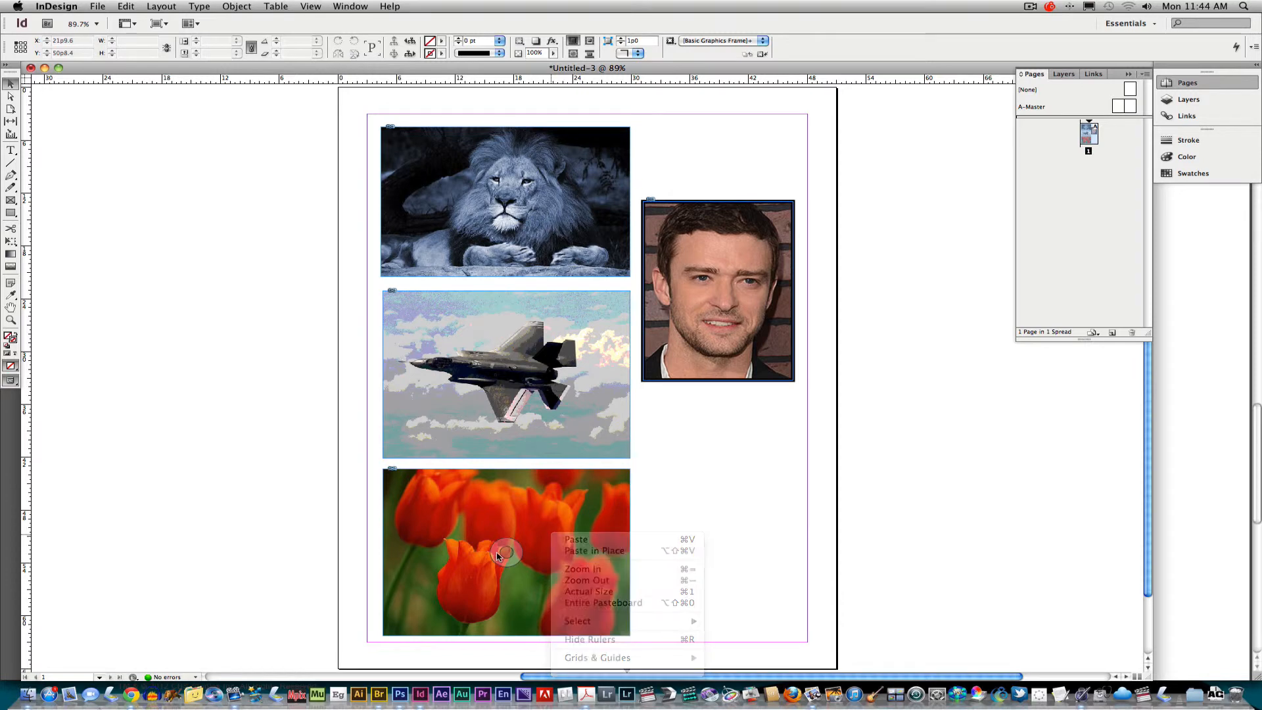
pyautogui.rightClick(552, 524)
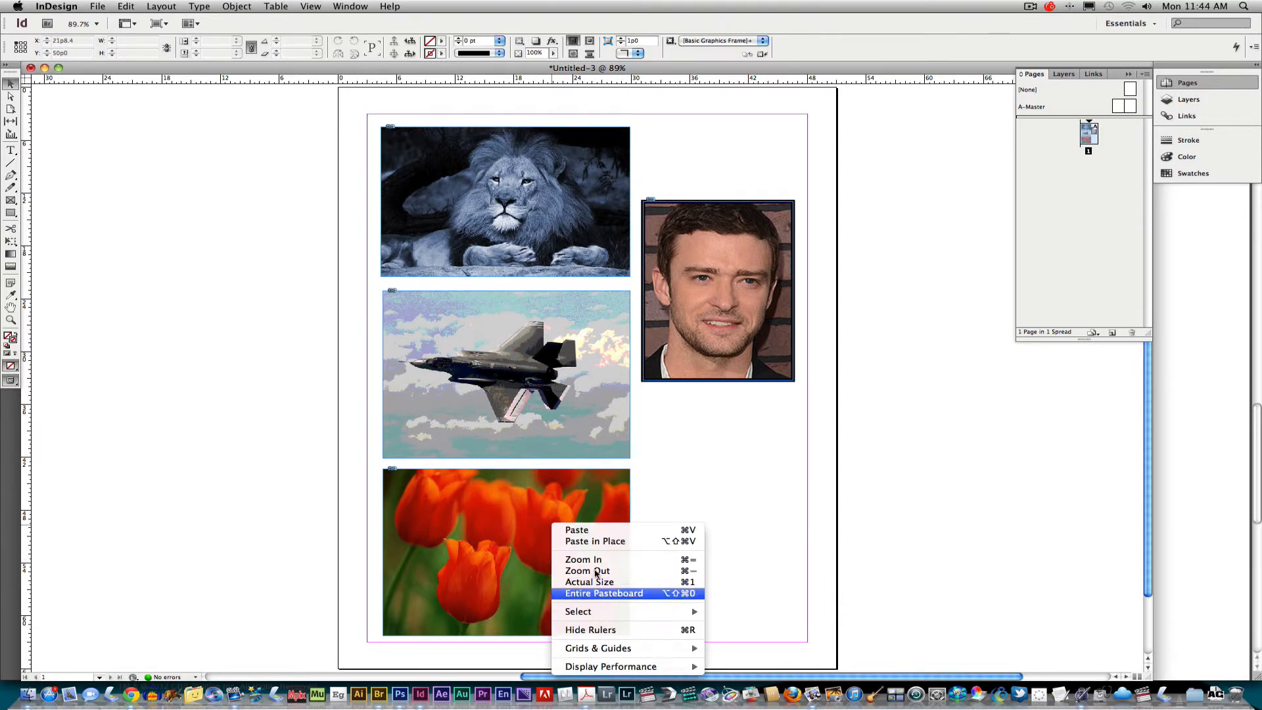
pyautogui.click(571, 496)
# Step: Fade the tulip photo's frame with the Transparency effect, setting the object's opacity to 49%
pyautogui.click(618, 485)
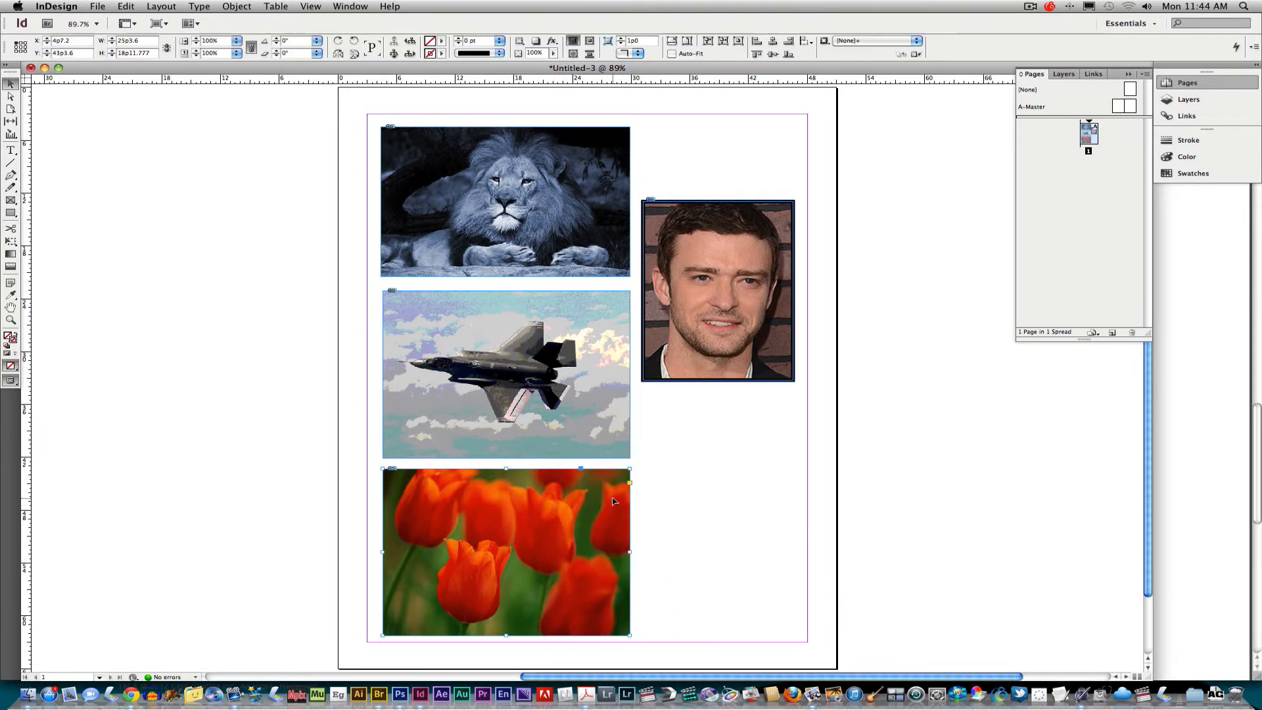
pyautogui.rightClick(610, 490)
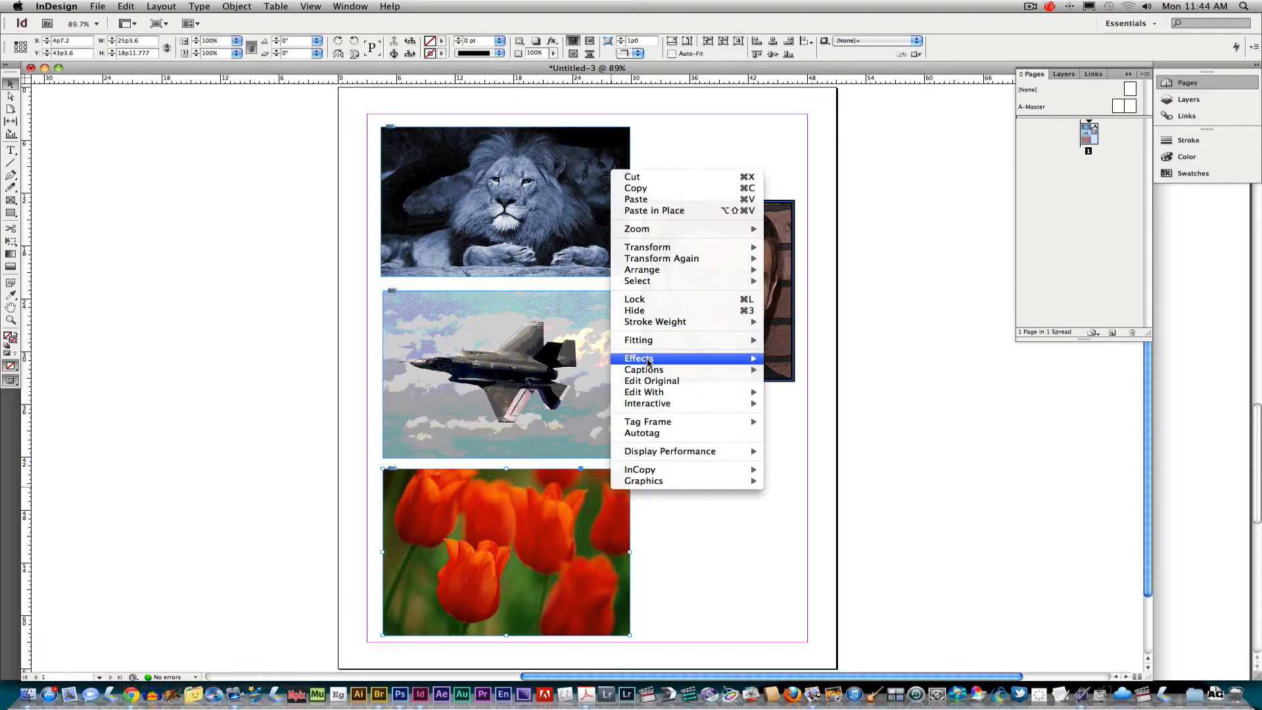
pyautogui.moveTo(700, 360)
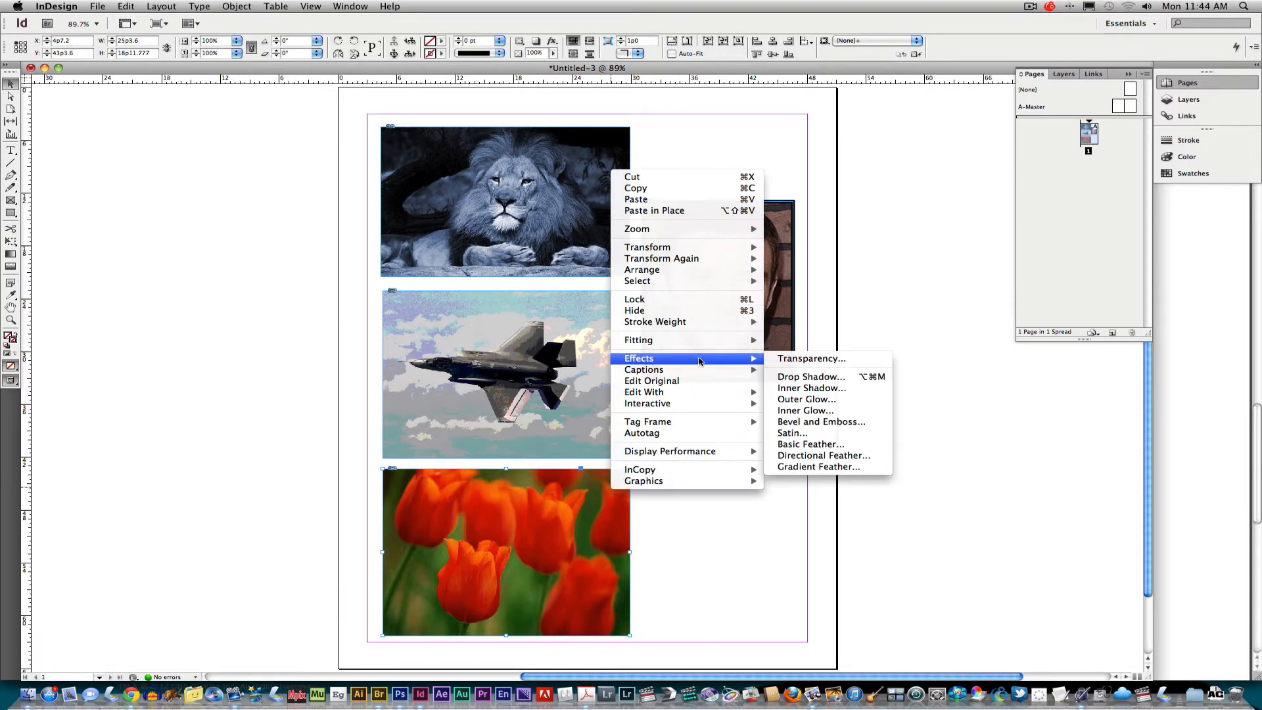
pyautogui.click(832, 360)
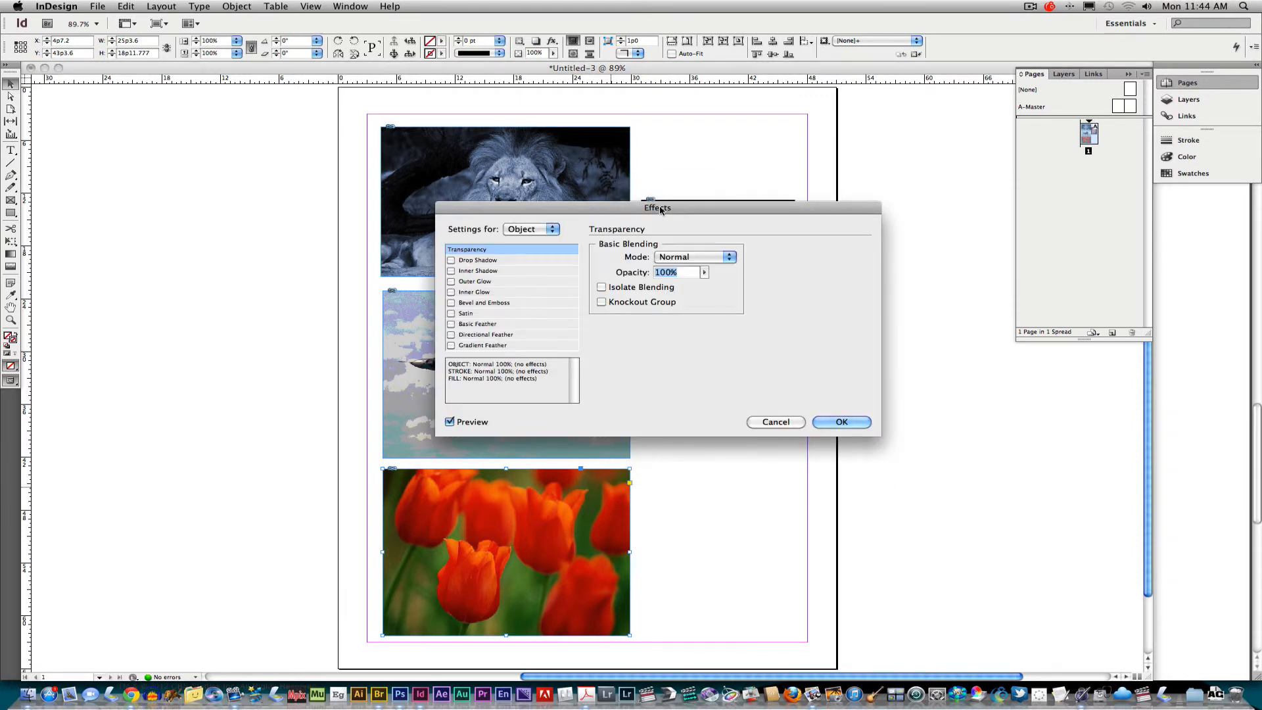
pyautogui.moveTo(661, 211); pyautogui.dragTo(749, 235)
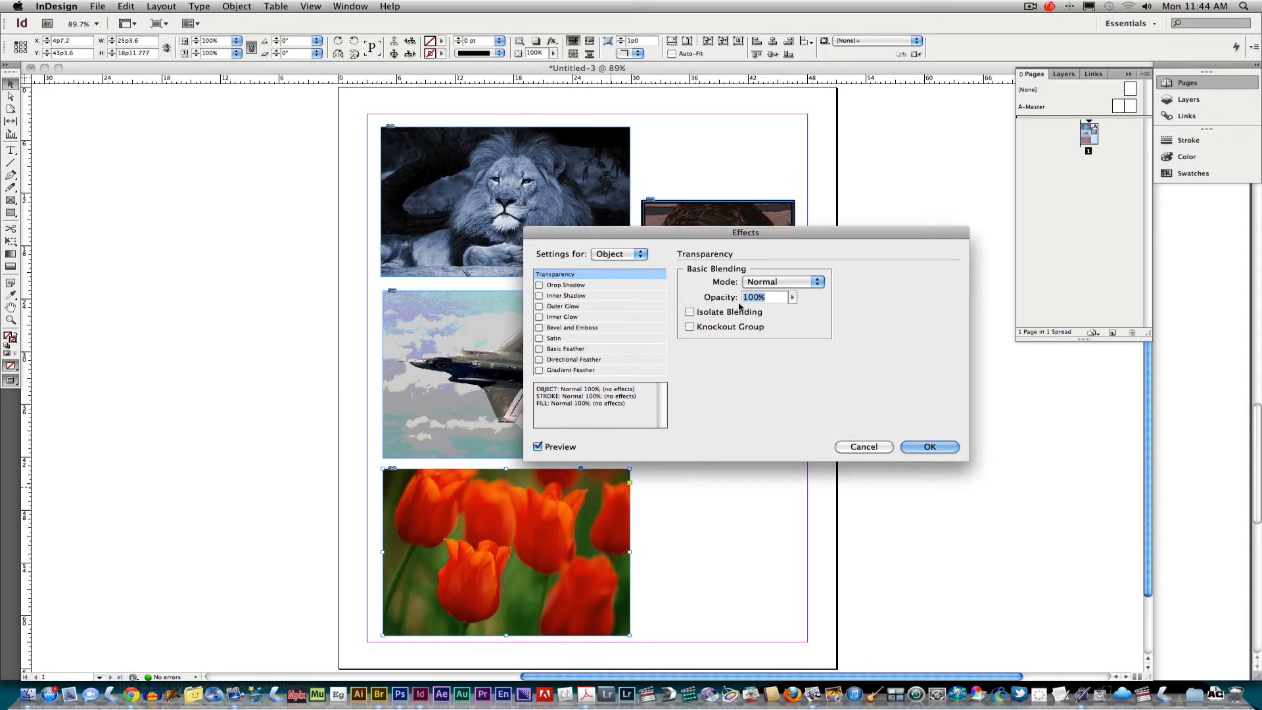
pyautogui.click(792, 298)
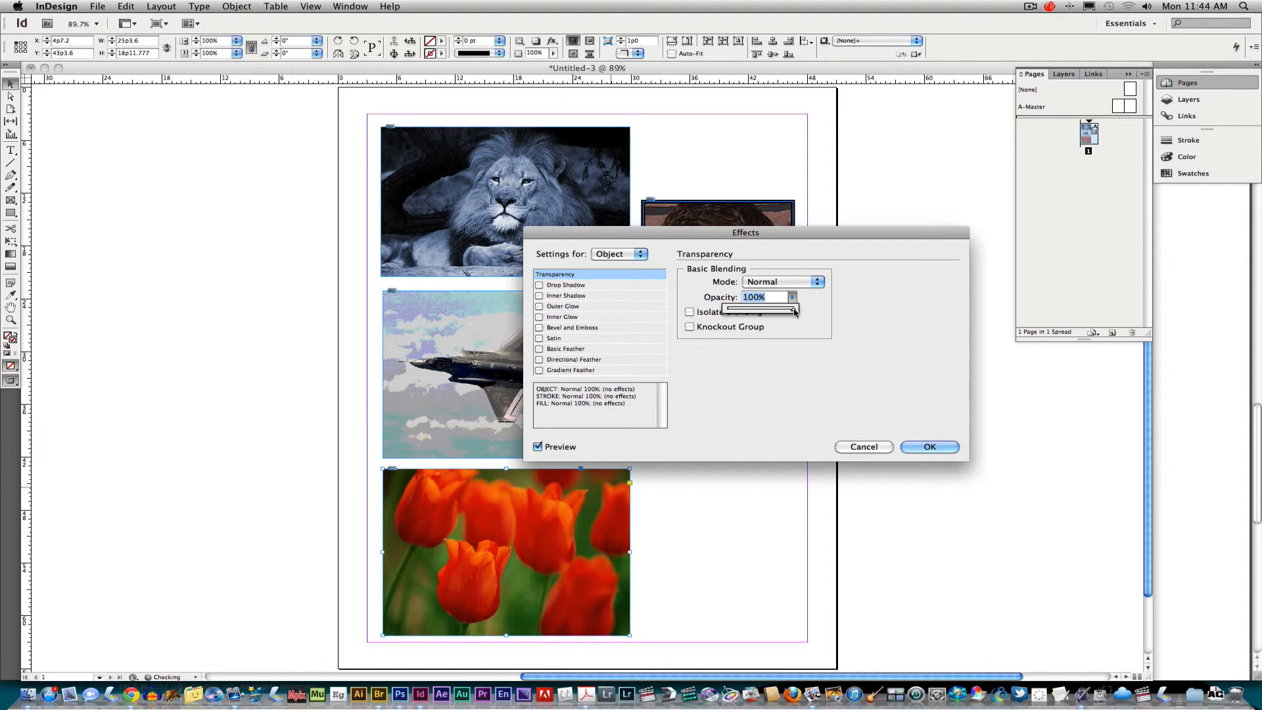
pyautogui.moveTo(794, 313); pyautogui.dragTo(755, 310)
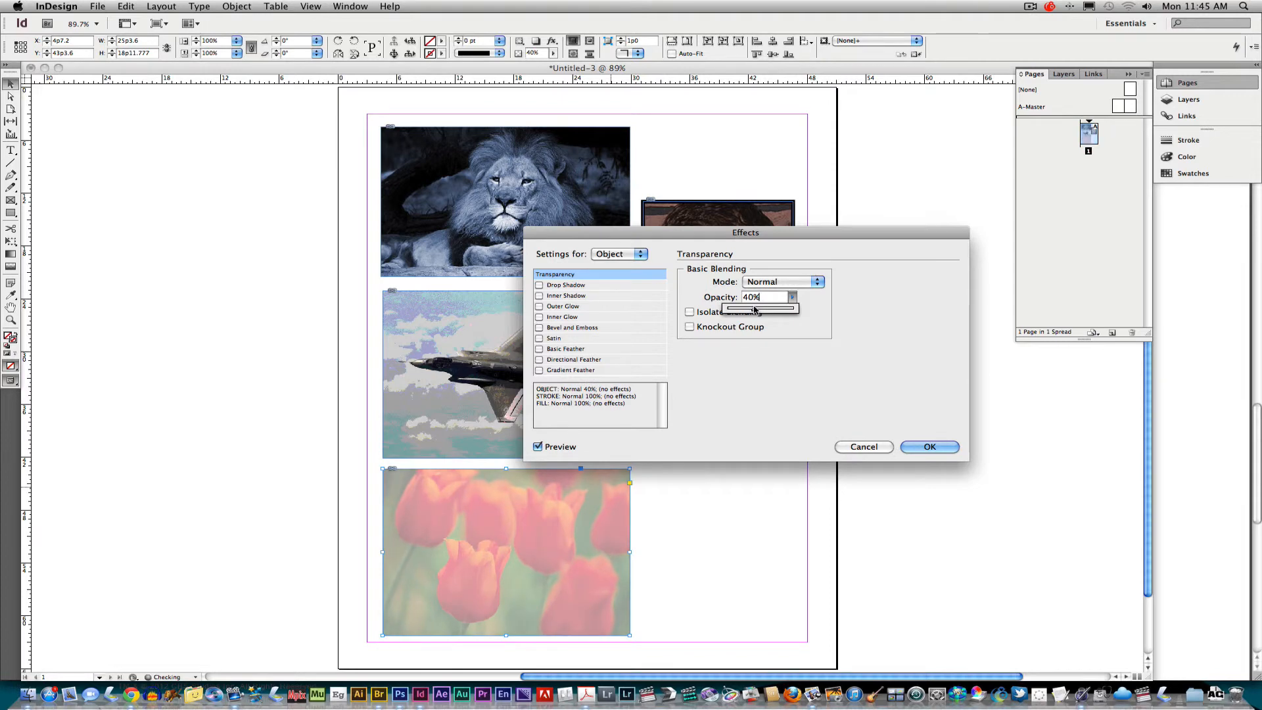
pyautogui.moveTo(758, 310); pyautogui.dragTo(758, 313)
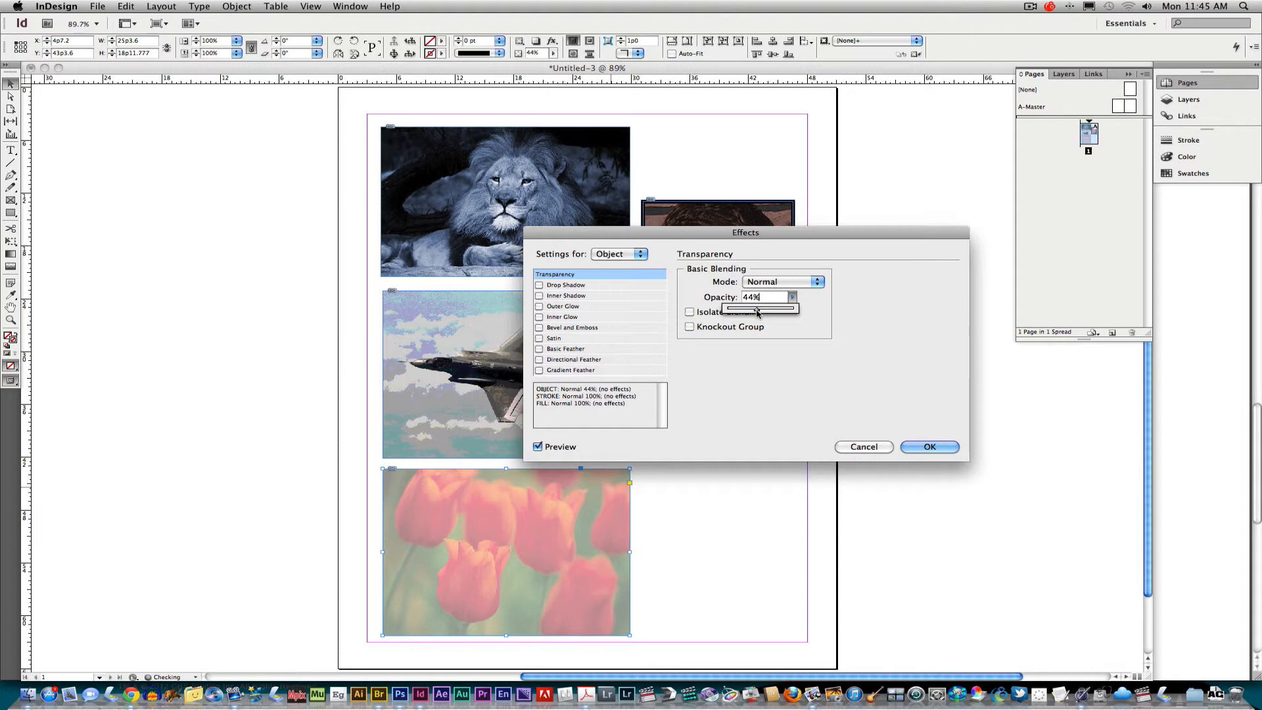
pyautogui.moveTo(757, 313); pyautogui.dragTo(760, 314)
pyautogui.moveTo(761, 314); pyautogui.dragTo(763, 314)
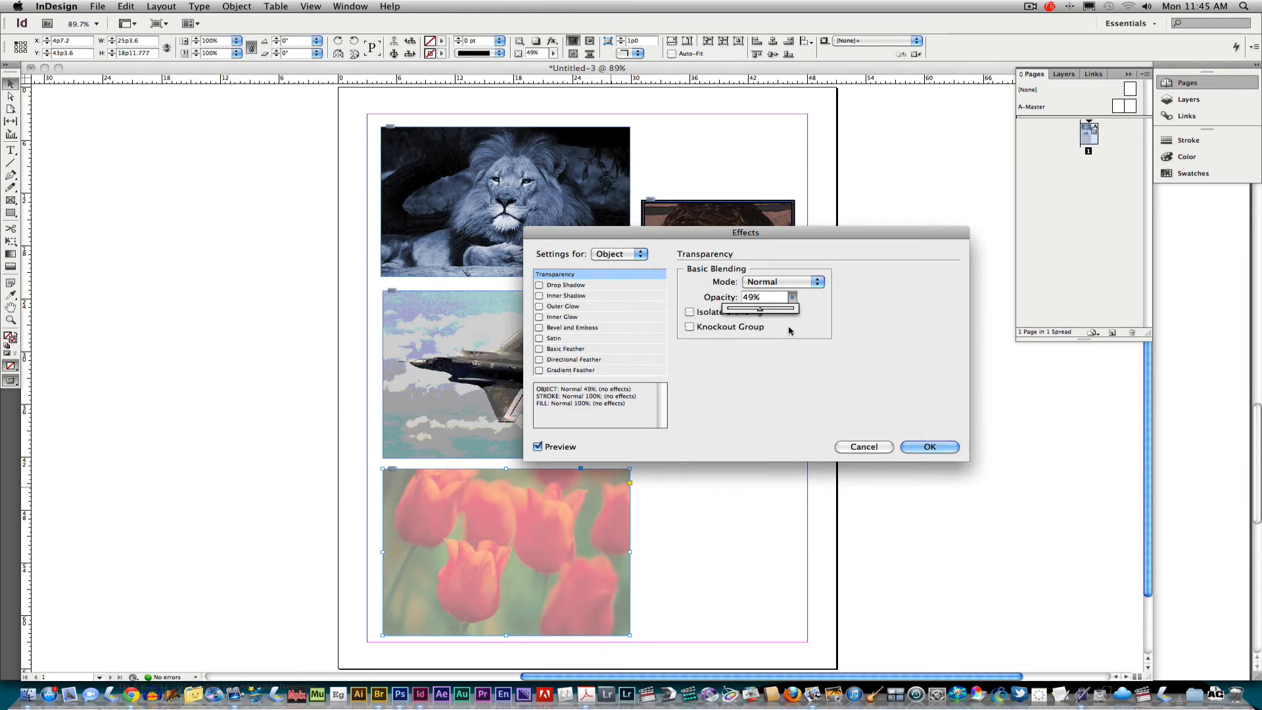
pyautogui.click(919, 454)
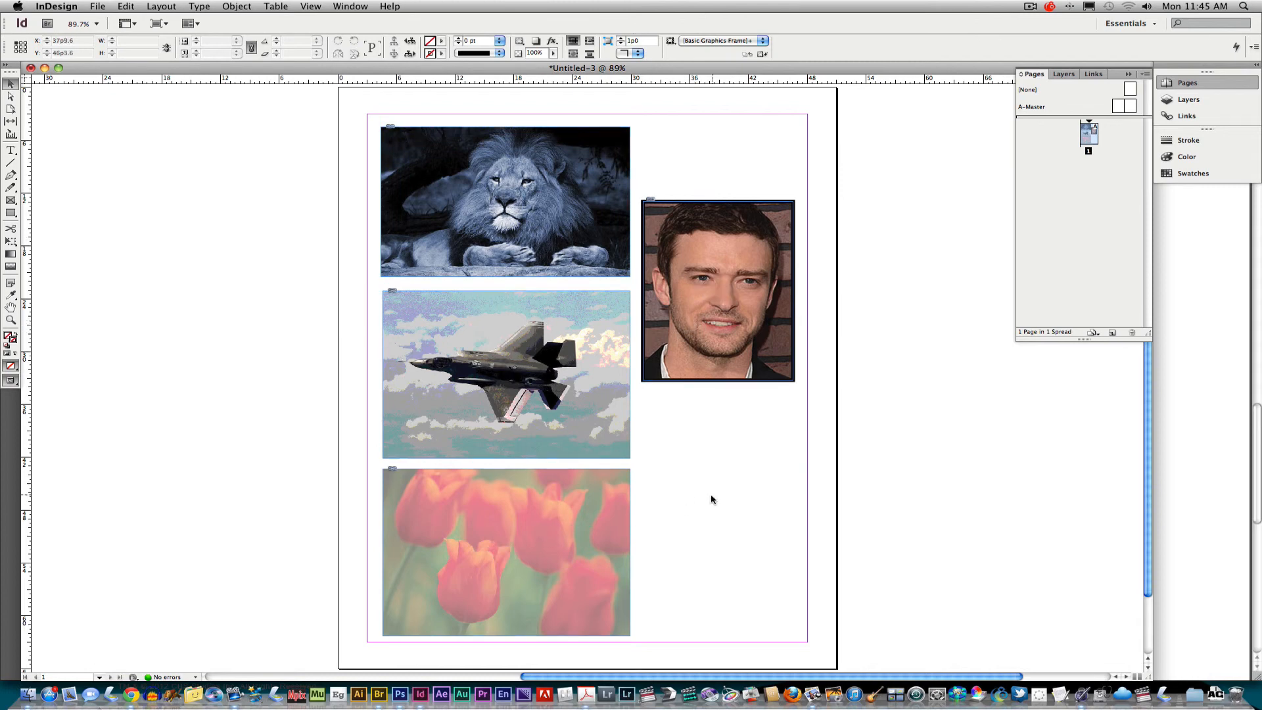
# Step: Begin saving the document as "ps to id" in the 008_Ps_to_Id folder and cancel the save
pyautogui.click(99, 8)
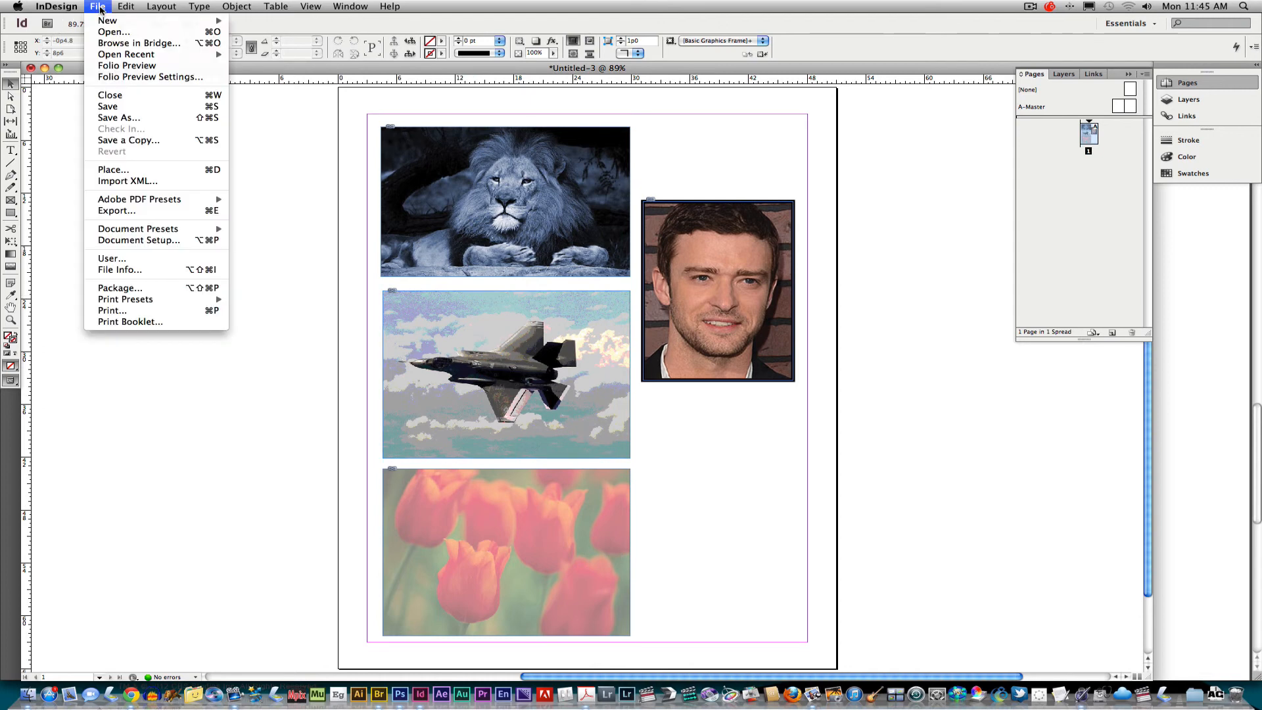
pyautogui.click(112, 118)
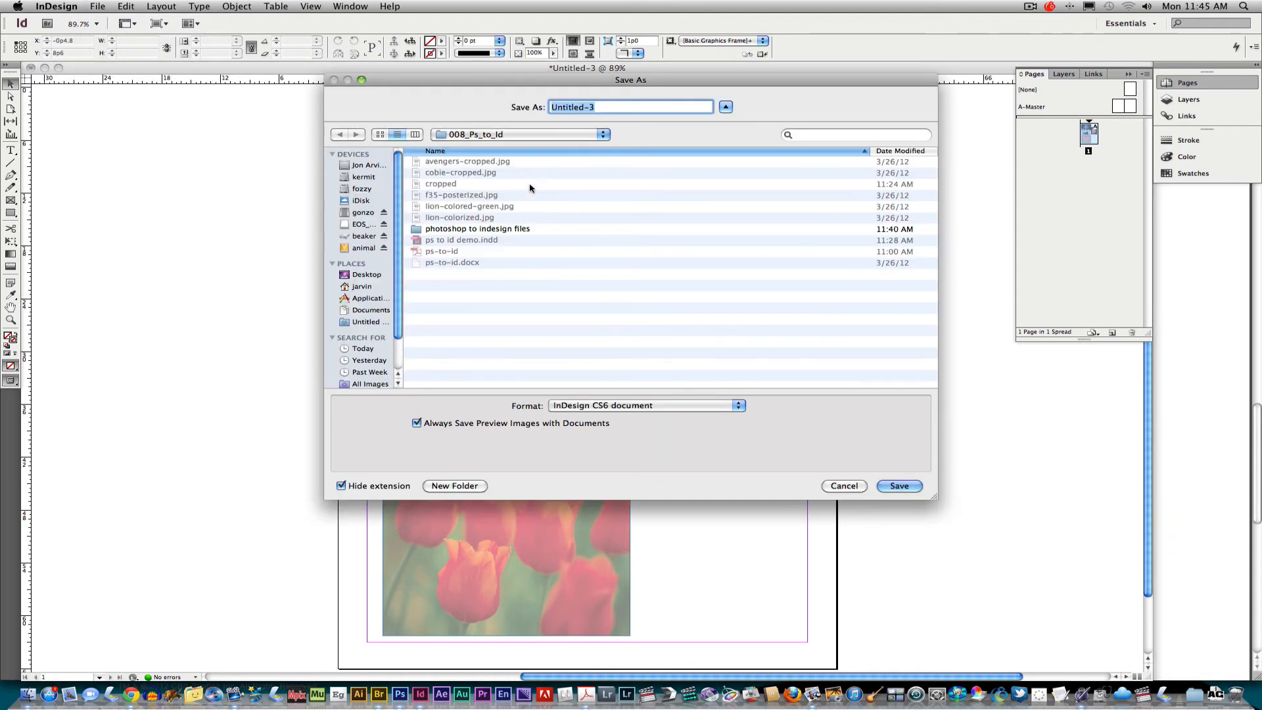
pyautogui.write('ps to id')
pyautogui.click(844, 485)
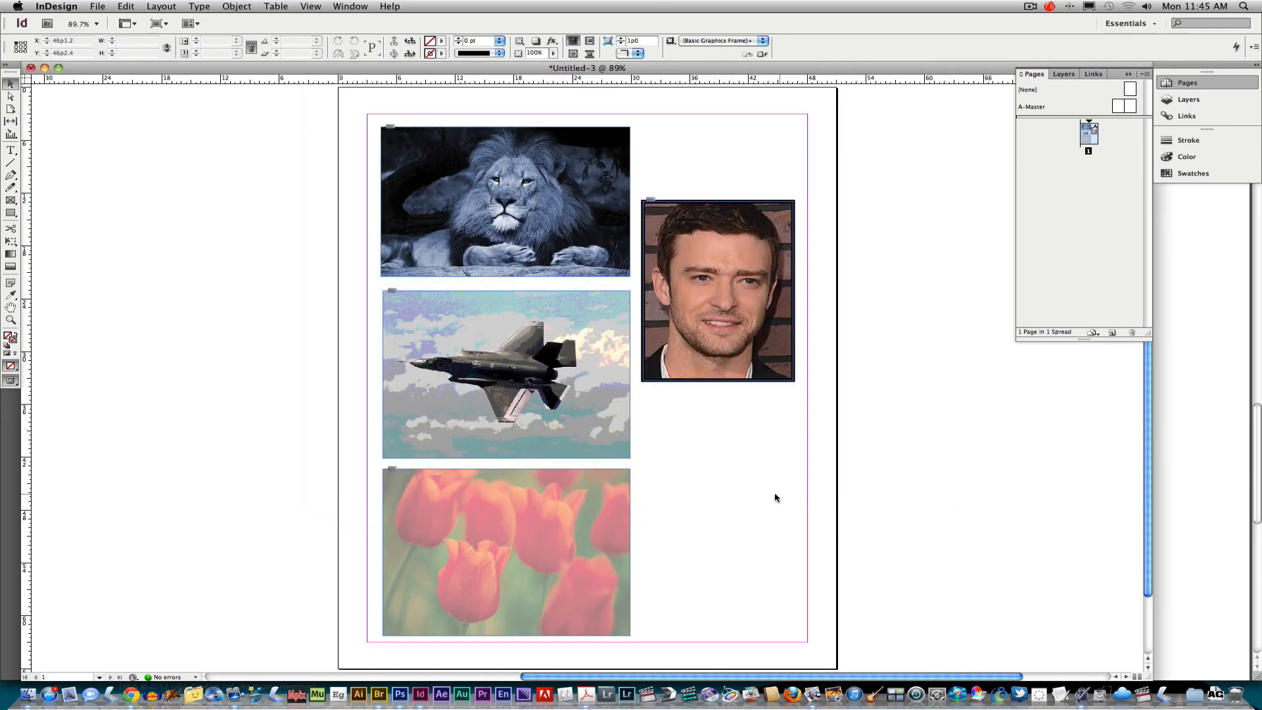